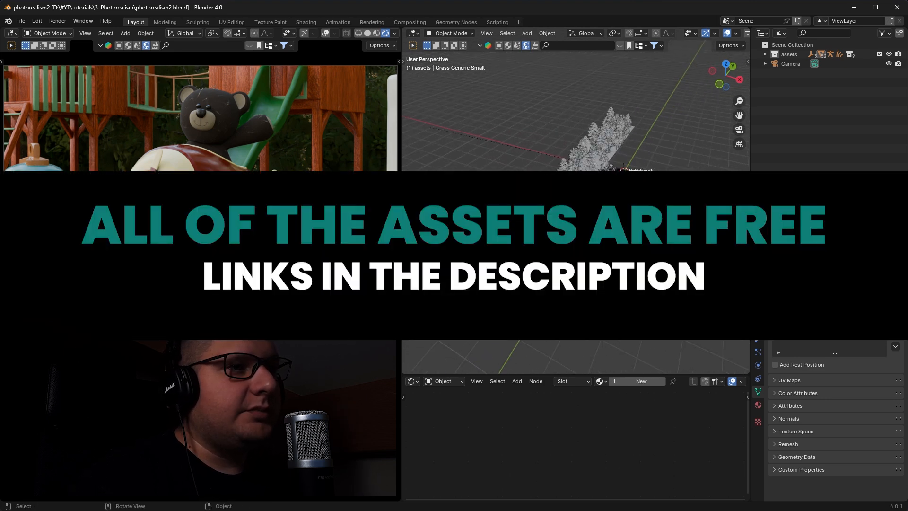
- Examine the scene layout from several angles: the tree line, the playhouses, the flower-covered grass and the toys
scroll(527, 217, "up", 6)
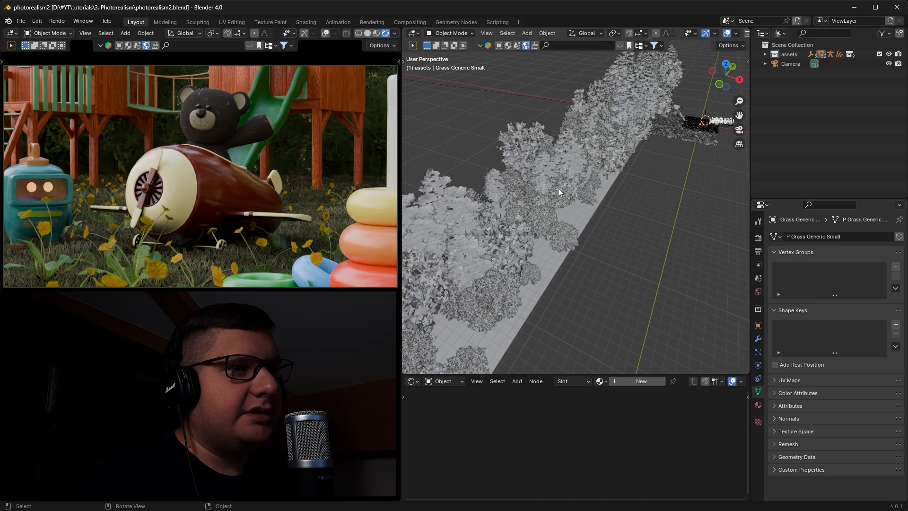
middle_click_drag(558, 188, 537, 151)
scroll(567, 180, "up", 6)
scroll(574, 194, "up", 5)
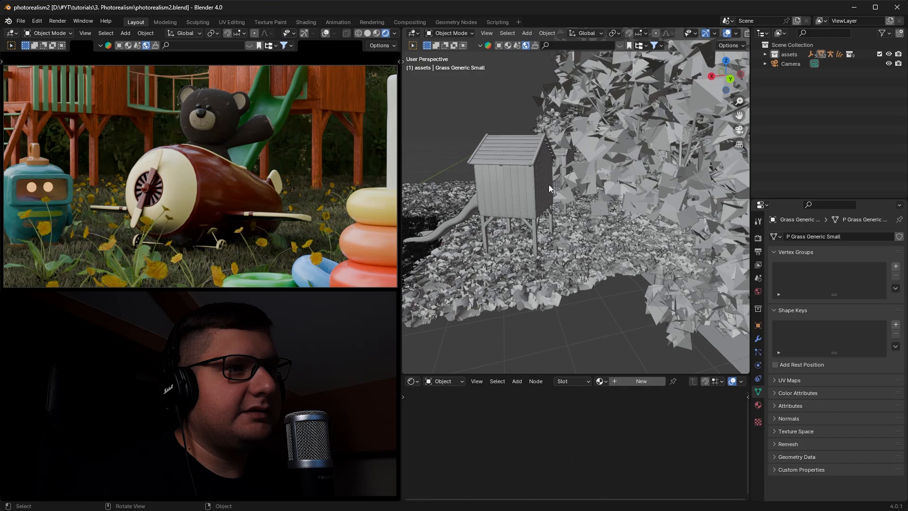
middle_click_drag(549, 192, 602, 233)
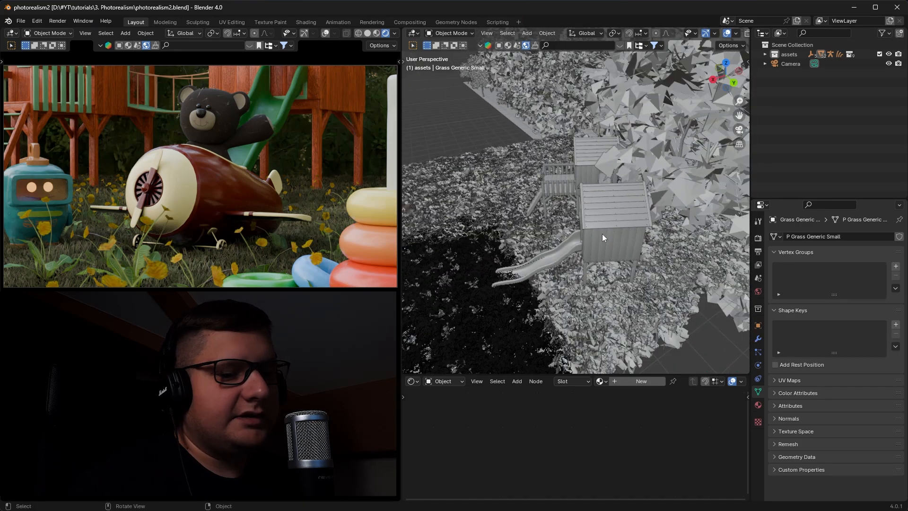
key("KP_7")
middle_click_drag(635, 242, 507, 164, "shift")
scroll(570, 207, "up", 5)
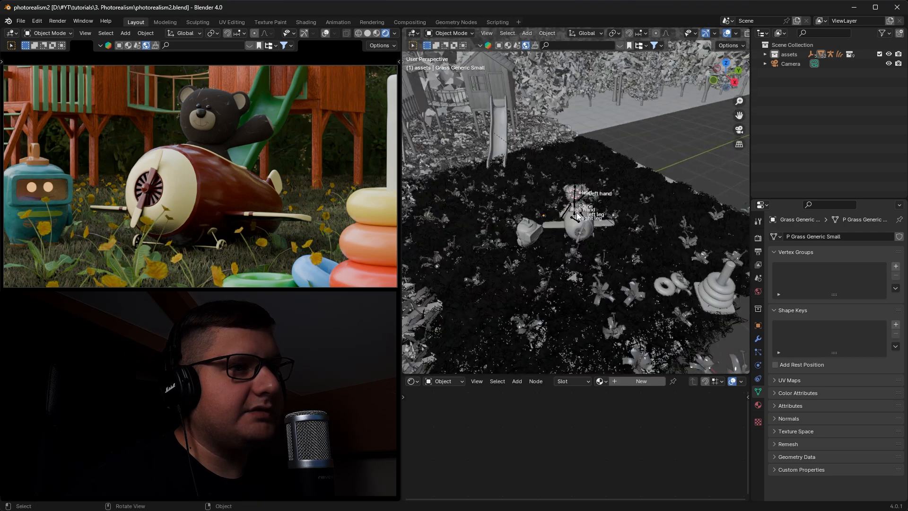
middle_click_drag(570, 208, 514, 193)
scroll(524, 210, "down", 8)
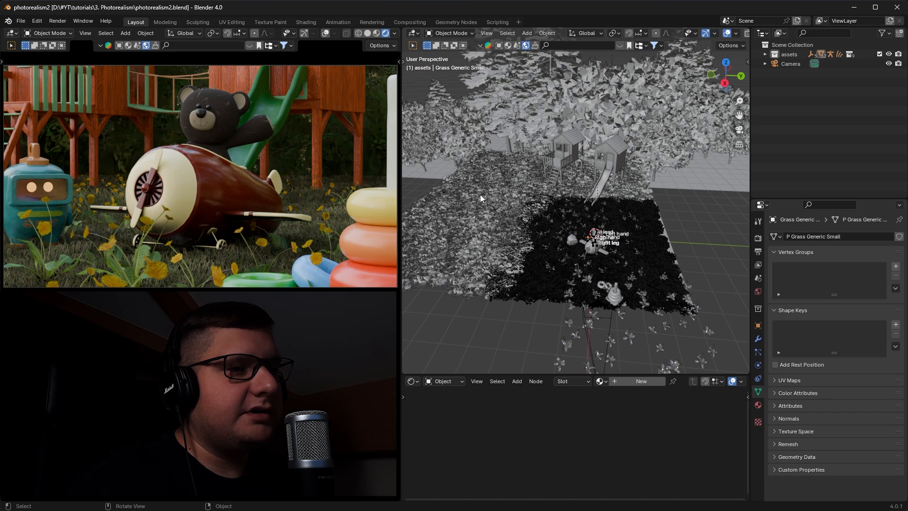
- Select the camera in front of the toys and inspect its lens and depth of field settings
middle_click_drag(531, 212, 606, 217)
scroll(587, 230, "up", 8)
left_click(608, 221)
scroll(599, 233, "down", 5)
scroll(578, 228, "up", 8)
scroll(635, 231, "down", 6)
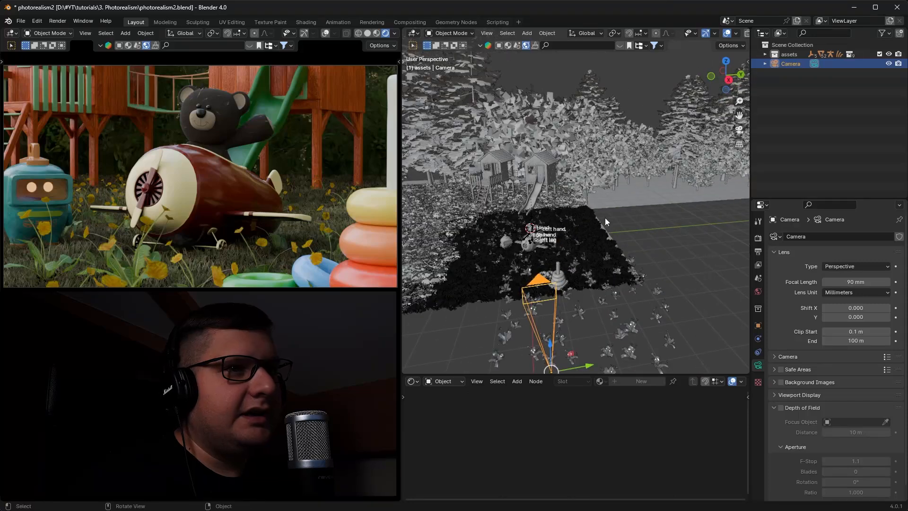
- Select the background forest, inspect the emission settings of its Simple Tree particle system, and deselect it
scroll(606, 215, "down", 3)
left_click(622, 183)
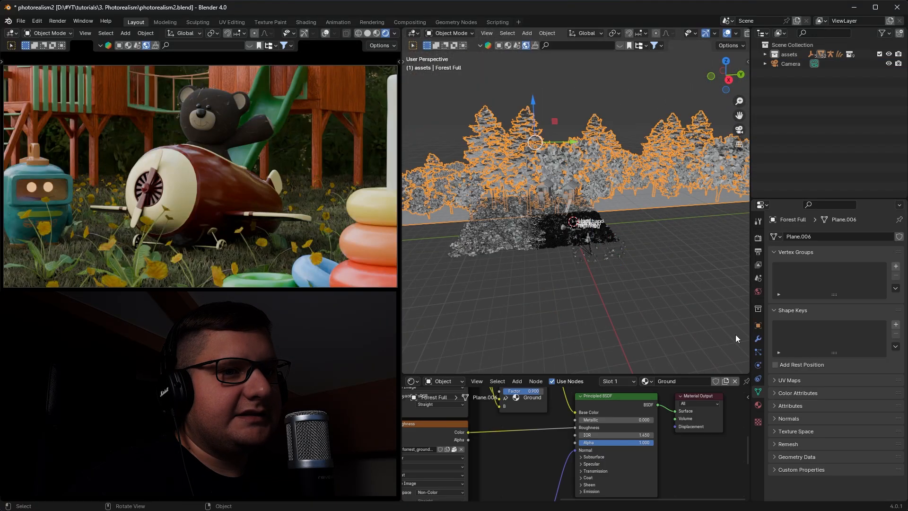
left_click(759, 338)
left_click(759, 352)
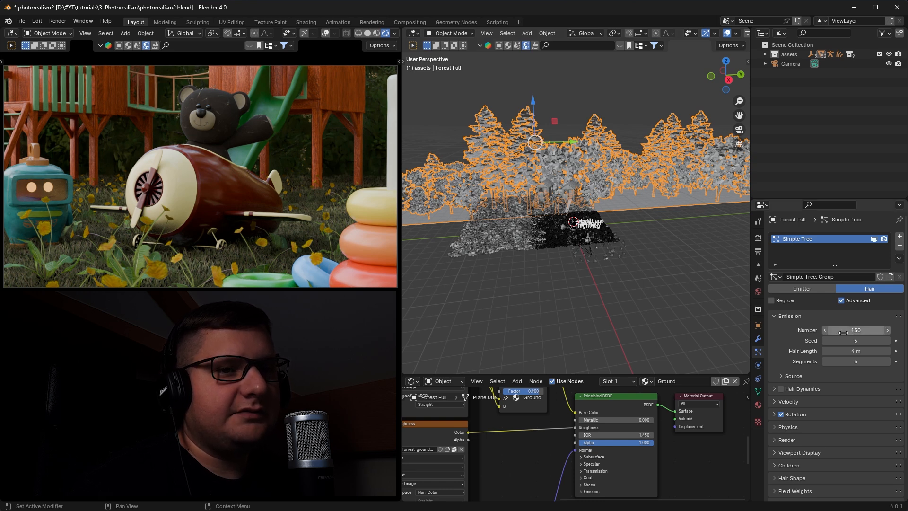
left_click(644, 260)
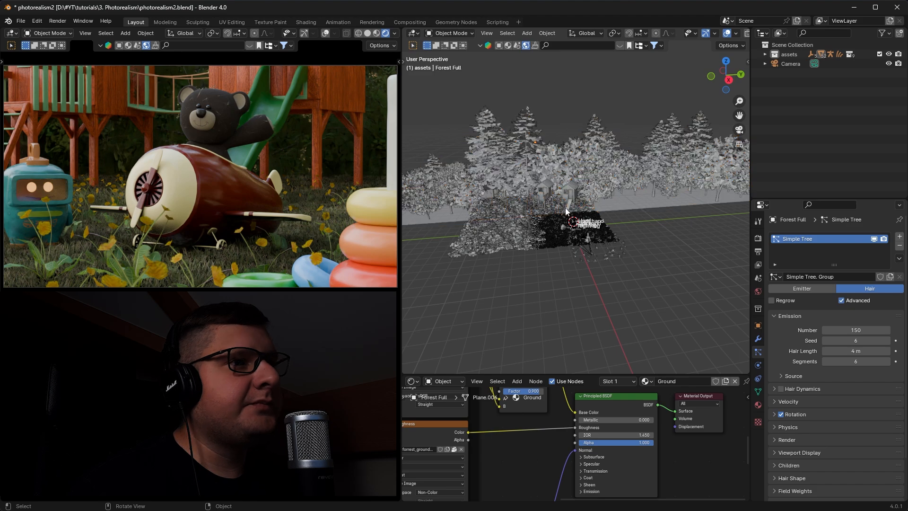
- Select the toy airplane's body and inspect its airp_plastic touched material settings
middle_click_drag(592, 236, 605, 248)
scroll(605, 248, "up", 4)
scroll(577, 218, "up", 8)
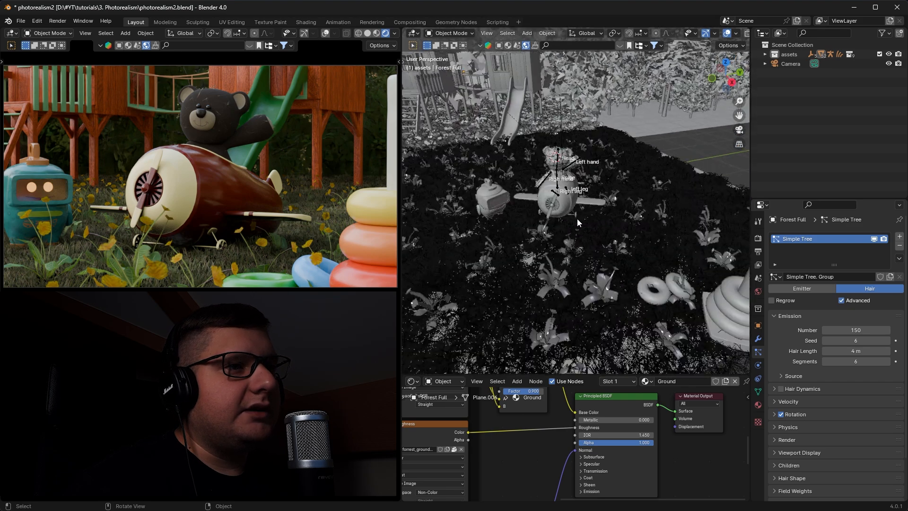
left_click(570, 176)
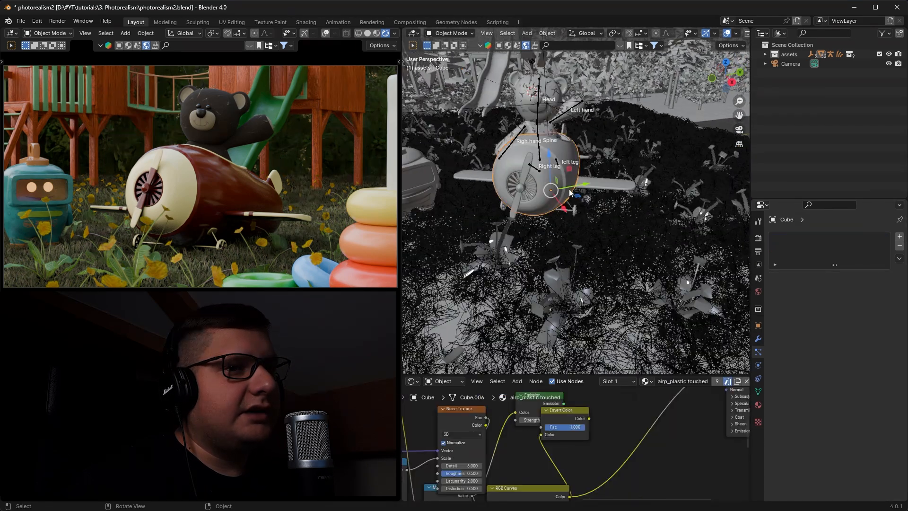
left_click(758, 405)
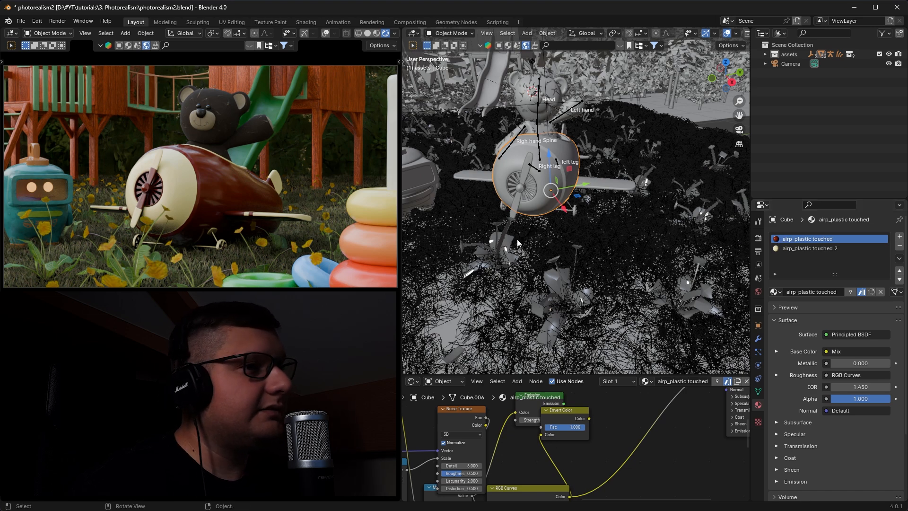
- Select the small generic grass, inspect its ScatterPlantOn.001 geometry nodes modifier, and deselect it
scroll(517, 239, "down", 8)
left_click(613, 244)
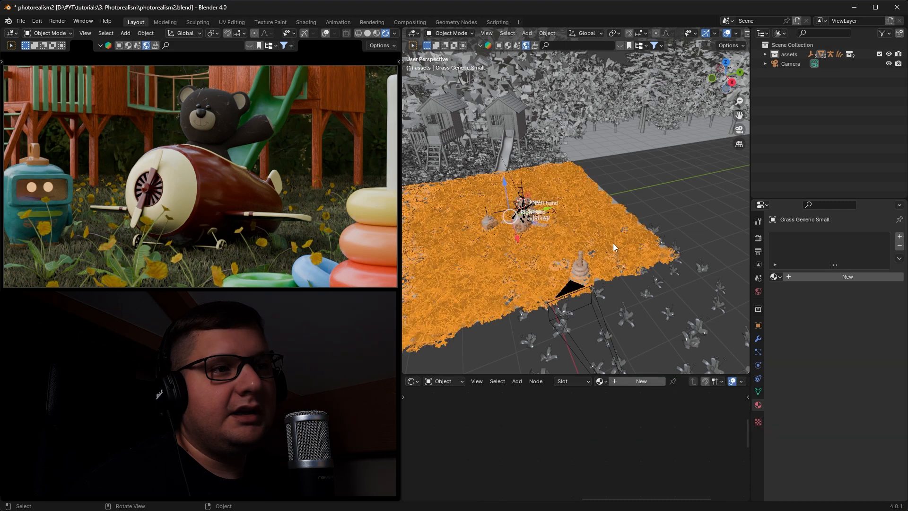
left_click(759, 339)
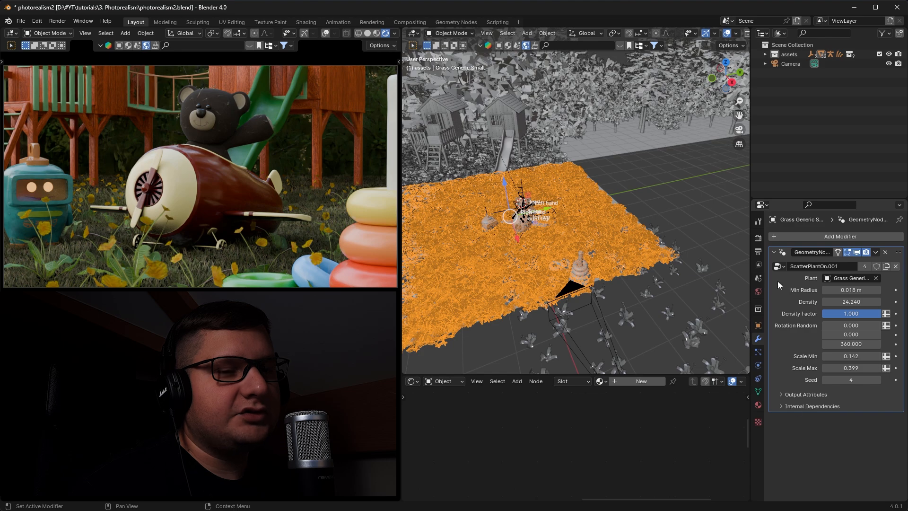
middle_click_drag(540, 258, 708, 243)
left_click(589, 305)
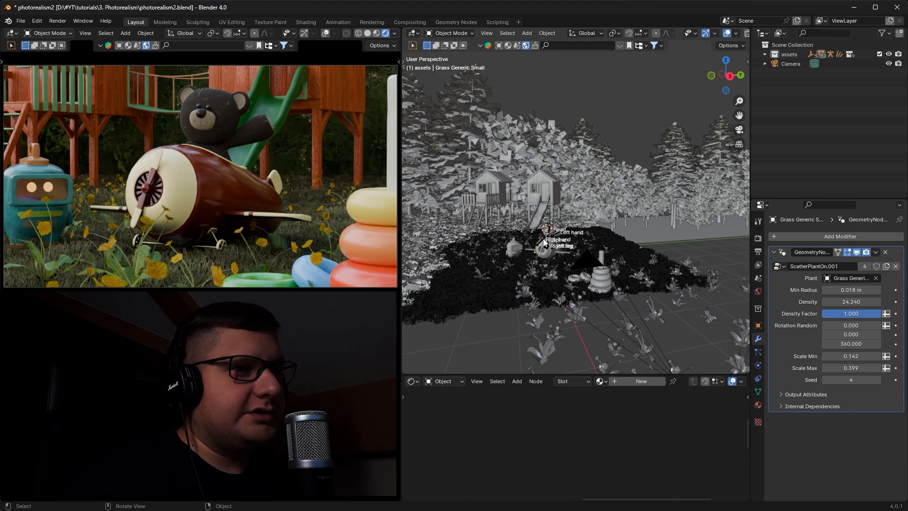
- Place the 3D cursor on the teddy bear's forehead, just above the eyes
middle_click_drag(544, 243, 568, 235)
scroll(532, 221, "up", 10)
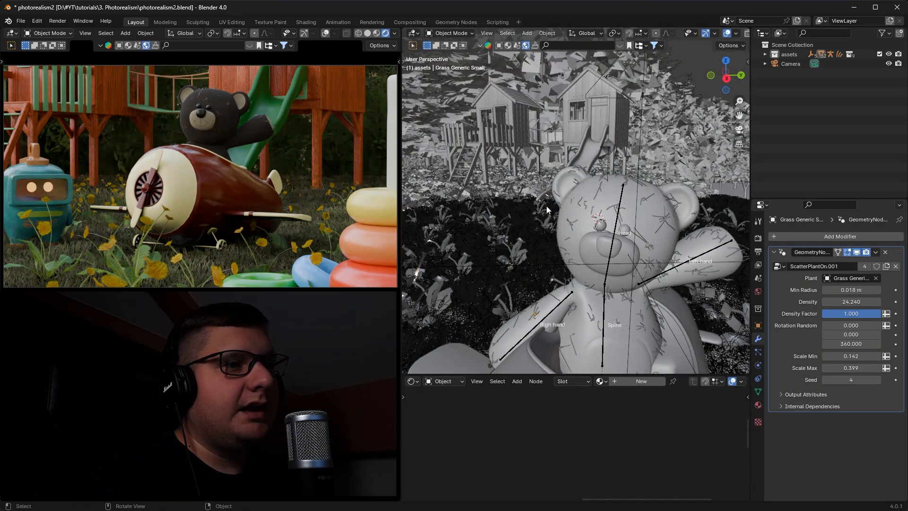
scroll(538, 204, "down", 4)
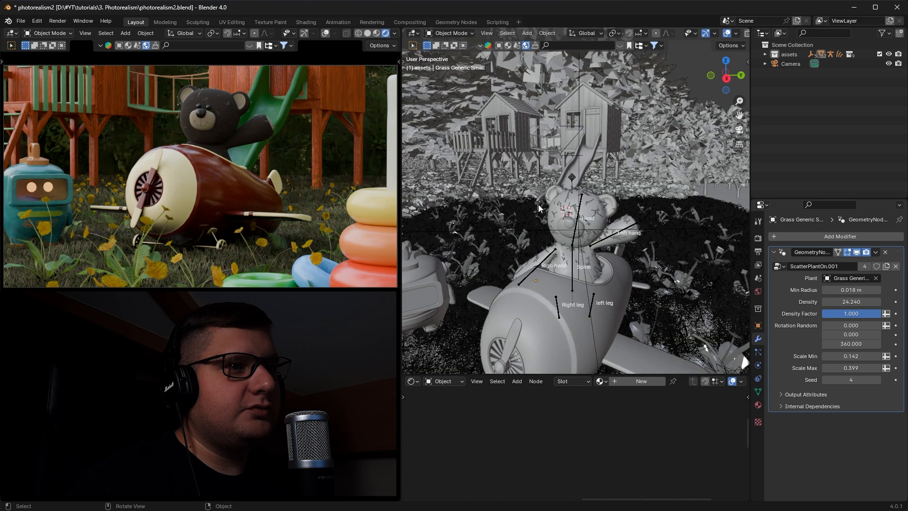
middle_click_drag(582, 223, 536, 221)
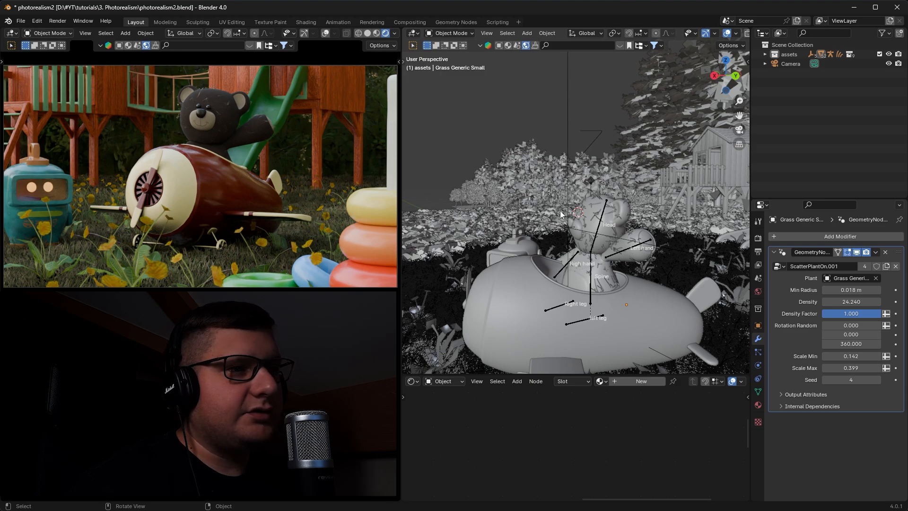
mouse_move(560, 211)
middle_mouse_down()
mouse_move(586, 231)
mouse_move(645, 230)
mouse_move(557, 219)
middle_mouse_up()
scroll(623, 272, "up", 8)
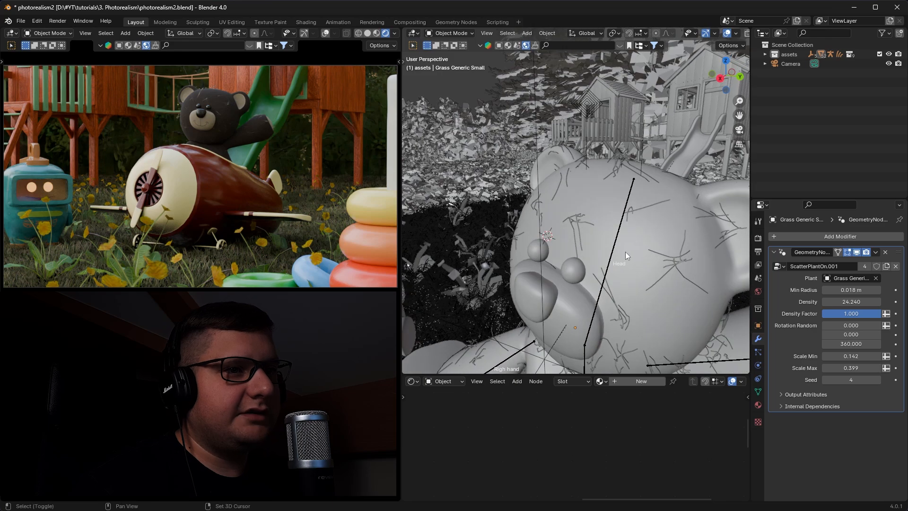
right_click(625, 252, "shift")
middle_click_drag(625, 252, 533, 226)
scroll(610, 245, "down", 6)
scroll(534, 225, "up", 8)
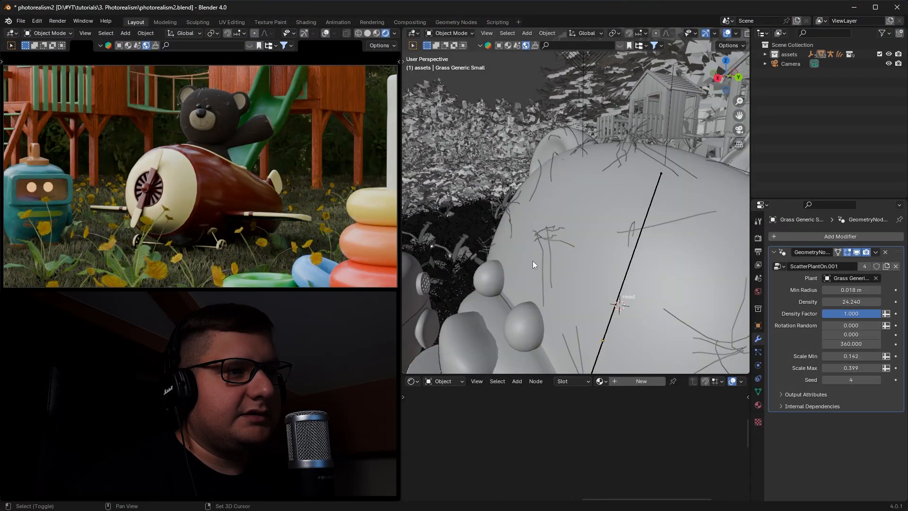
right_click(558, 217, "shift")
mouse_move(558, 216)
middle_mouse_down()
mouse_move(592, 243)
mouse_move(655, 217)
mouse_move(628, 234)
mouse_move(532, 232)
mouse_move(581, 229)
middle_mouse_up()
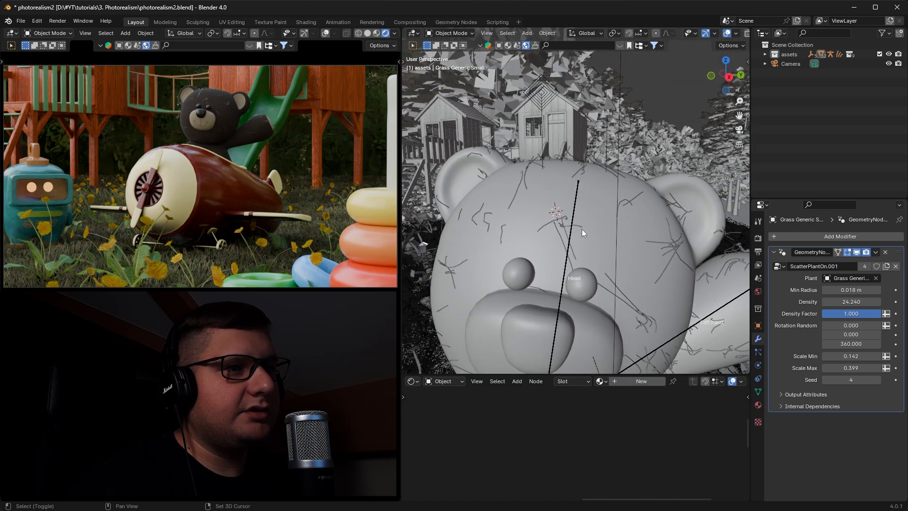
- Add a Plain Axes empty at the 3D cursor on the teddy bear's forehead
key("shift+a")
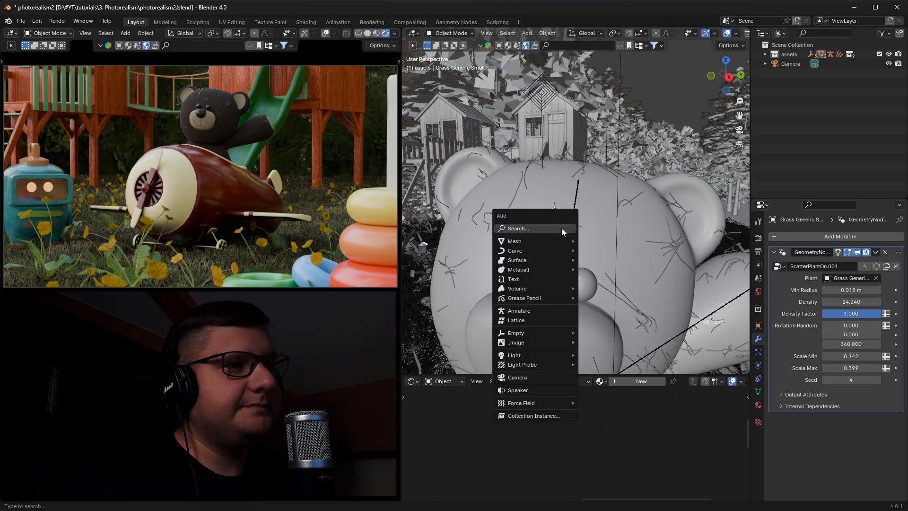
mouse_move(546, 332)
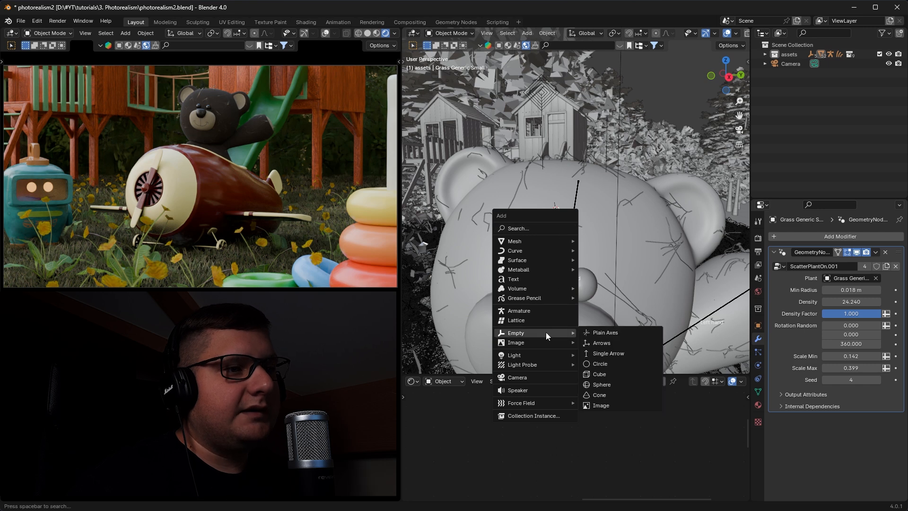
left_click(609, 333)
scroll(543, 218, "down", 6)
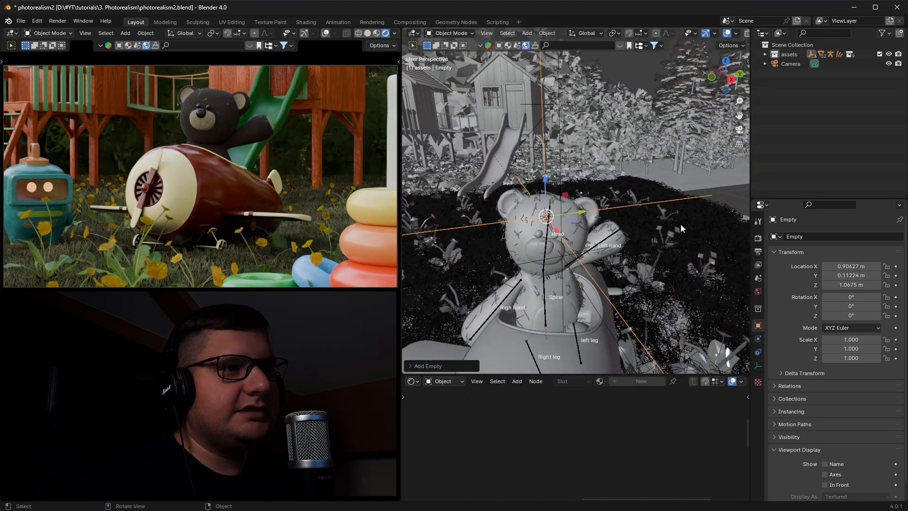
mouse_move(560, 231)
middle_mouse_down()
mouse_move(530, 262)
mouse_move(572, 237)
middle_mouse_up()
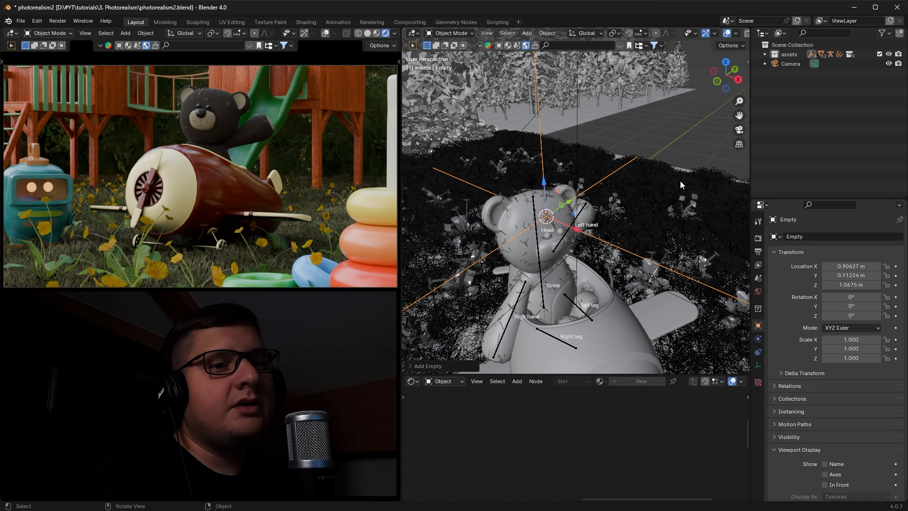
- Enable depth of field on the camera and set its focus distance to 7.9 m
left_click(815, 64)
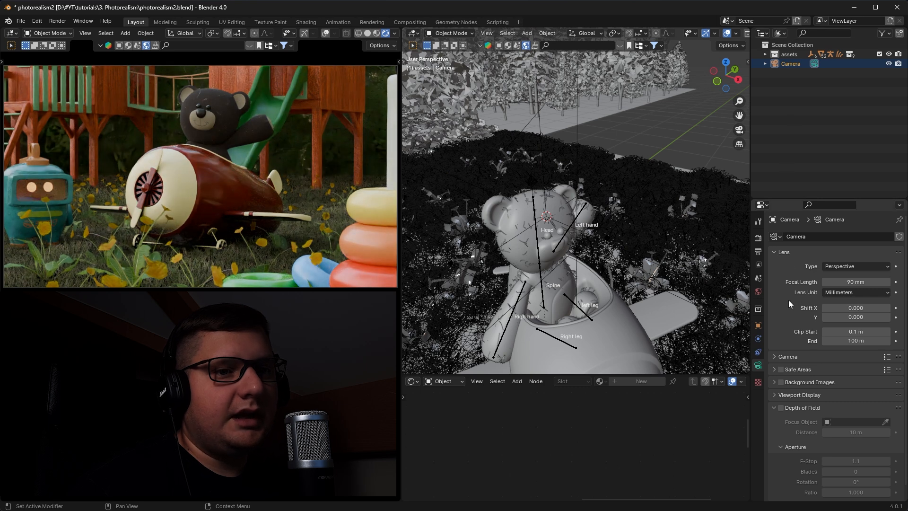
scroll(788, 307, "down", 1)
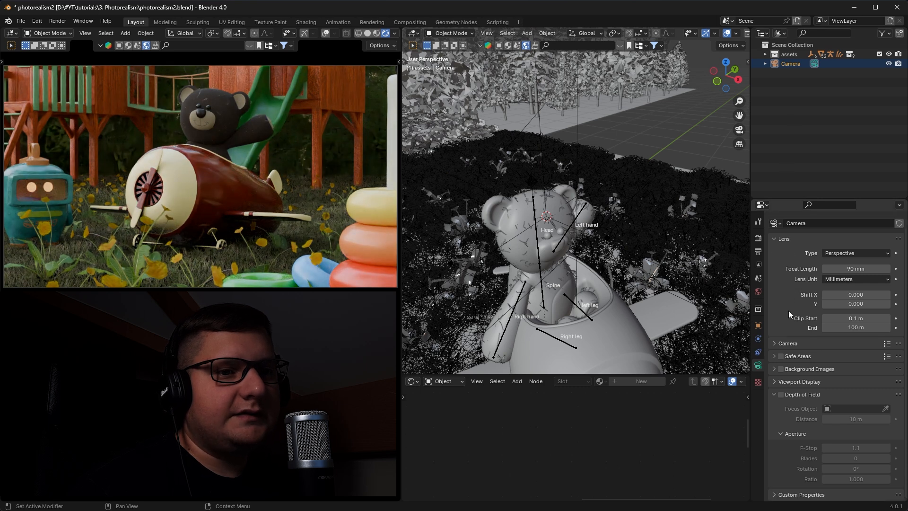
left_click(782, 394)
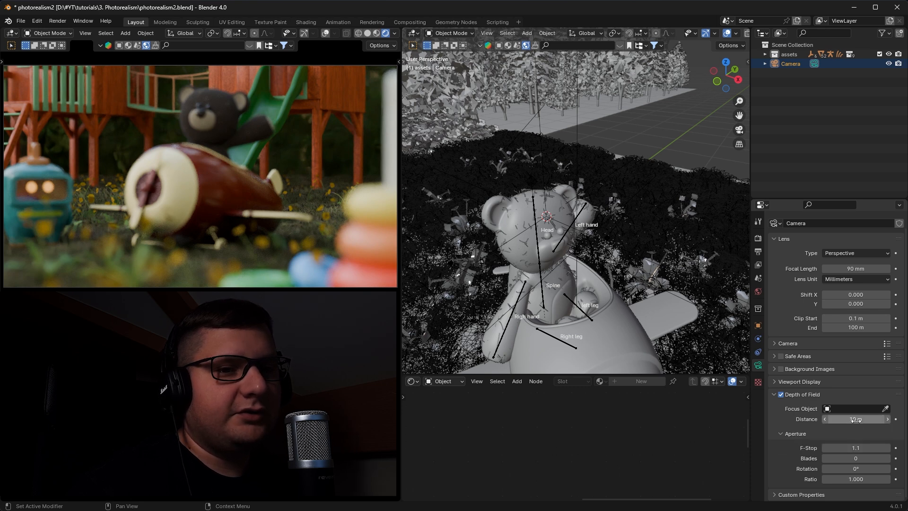
mouse_move(856, 419)
left_mouse_down()
mouse_move(842, 420)
mouse_move(854, 419)
left_mouse_up()
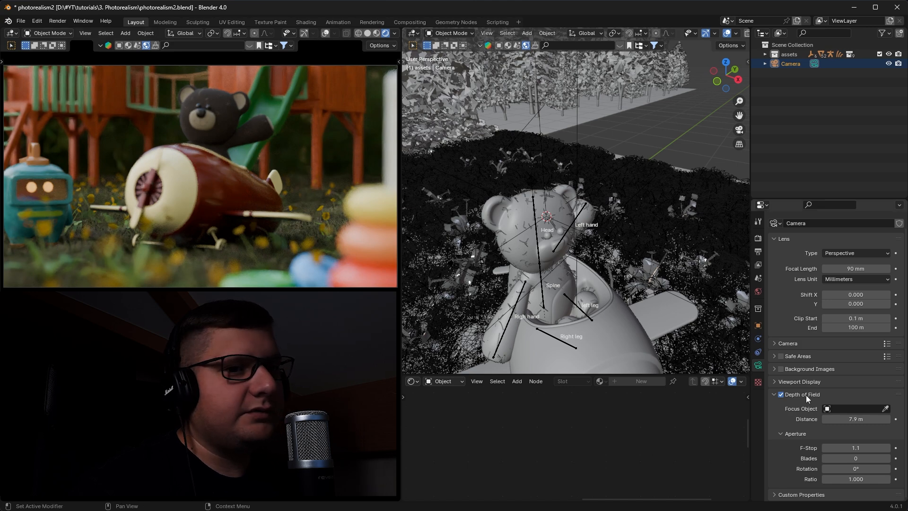
- Set the camera's depth of field focus object to the Empty on the teddy bear's forehead
scroll(617, 272, "down", 6)
middle_click_drag(610, 258, 611, 245)
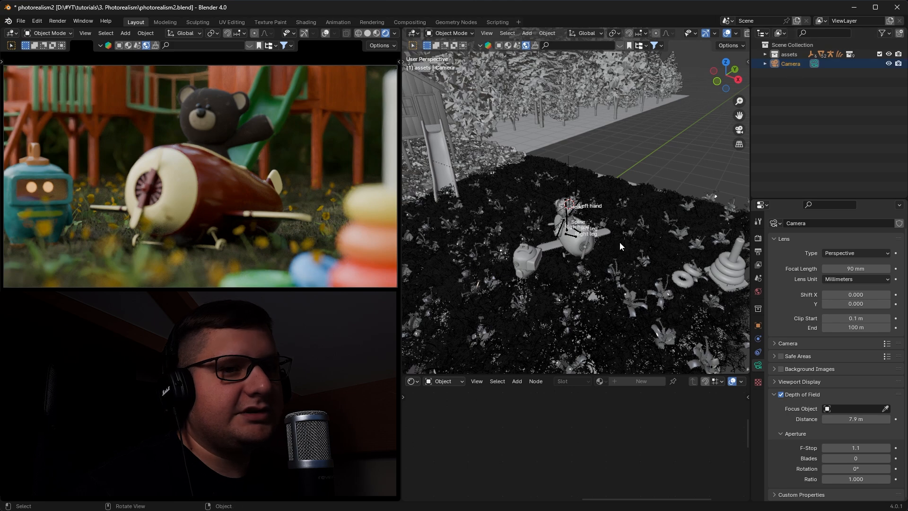
scroll(594, 204, "up", 3)
scroll(593, 204, "up", 3)
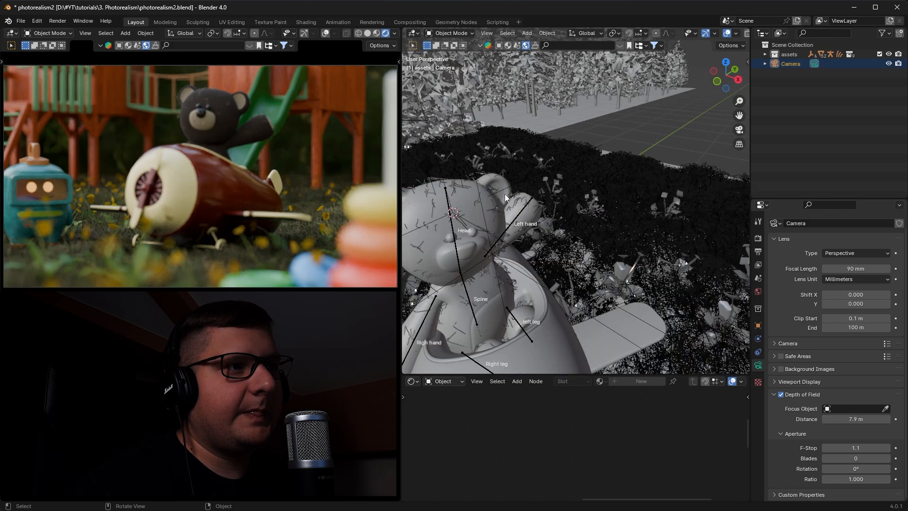
middle_click_drag(505, 194, 612, 234, "shift")
scroll(612, 234, "up", 2)
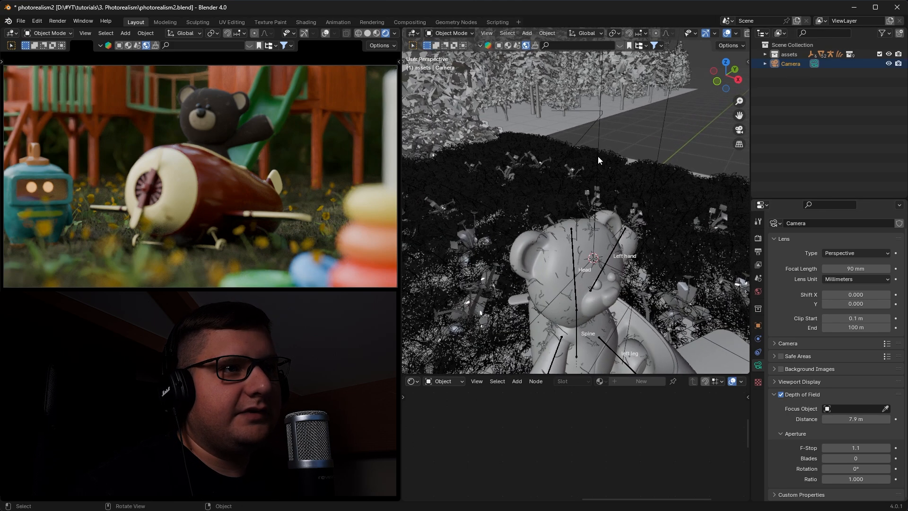
left_click(598, 144)
middle_click_drag(598, 144, 640, 170)
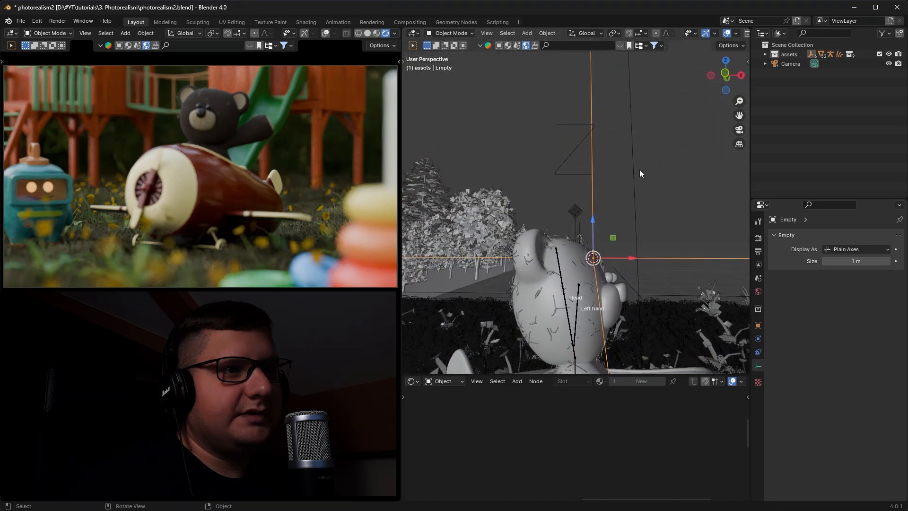
left_click(814, 65)
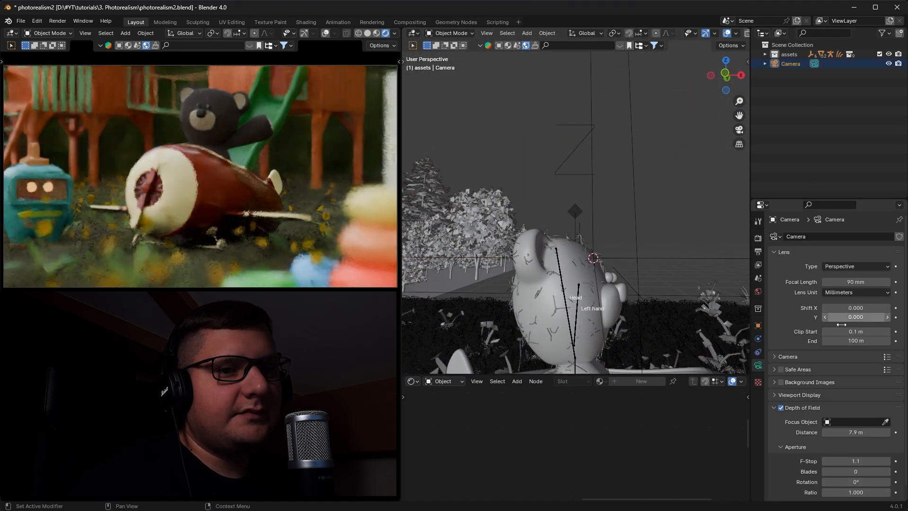
left_click(886, 422)
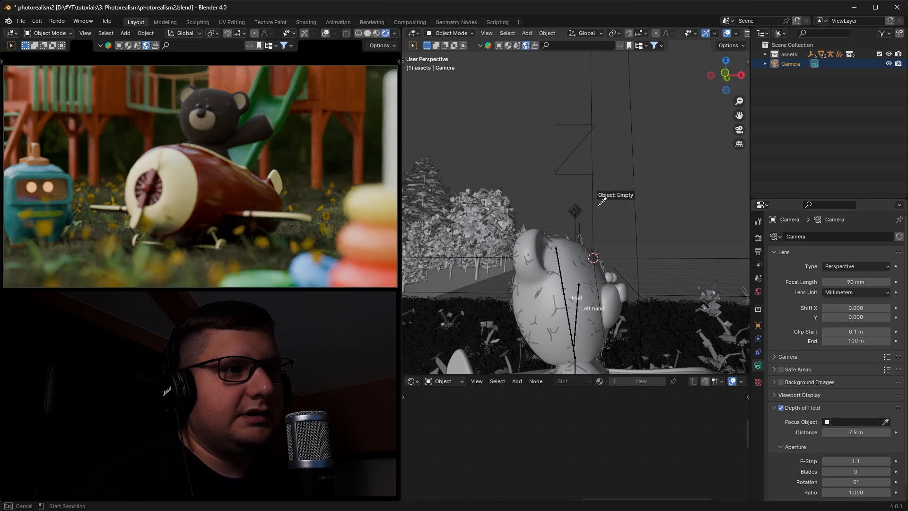
left_click(593, 199)
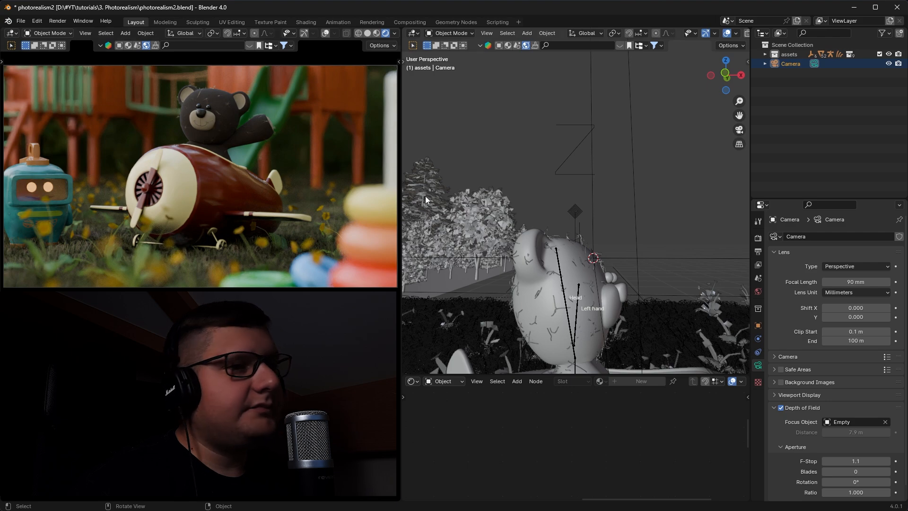
- Review the Trail world's environment texture, mapping rotation and background strength settings
scroll(544, 228, "down", 6)
middle_click_drag(544, 228, 499, 231)
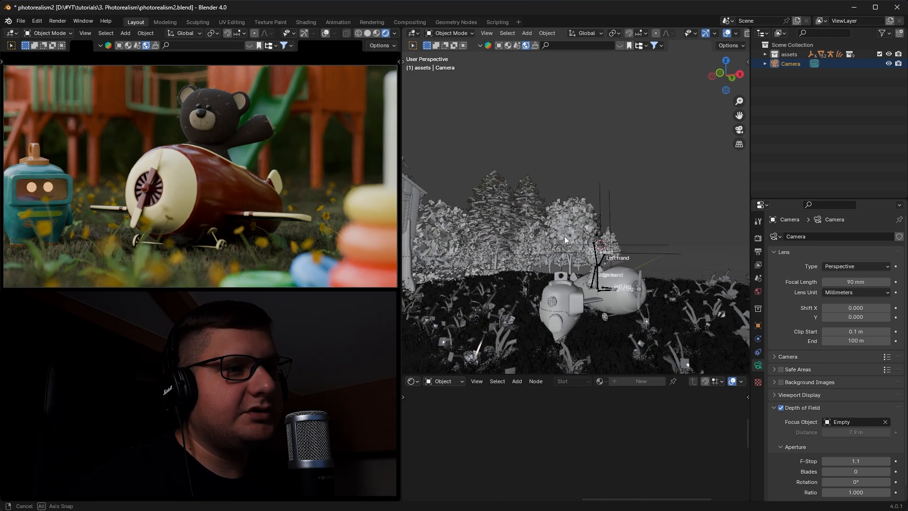
scroll(643, 263, "down", 3)
scroll(643, 263, "down", 2)
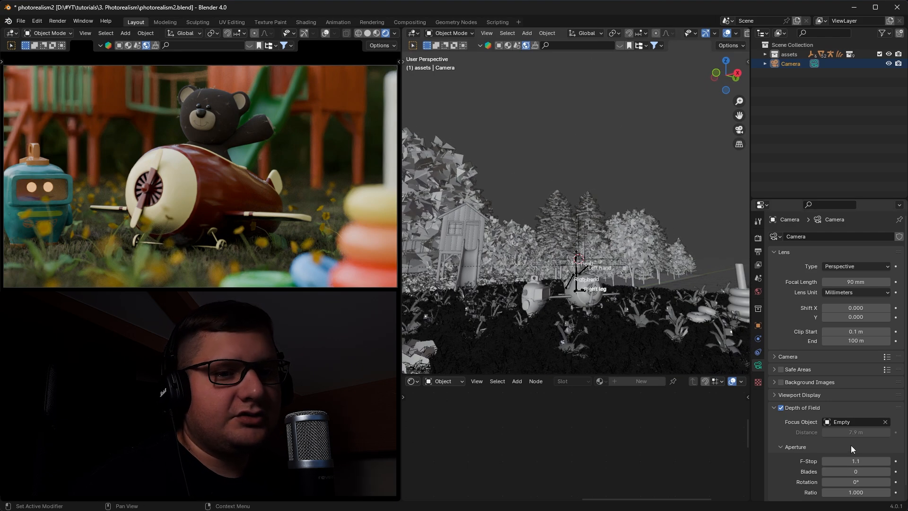
scroll(850, 445, "down", 1)
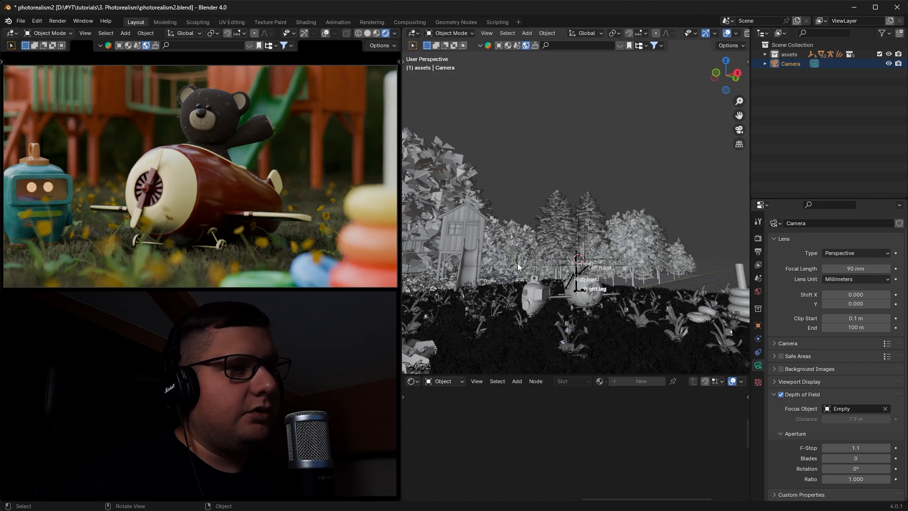
middle_click_drag(519, 267, 584, 265)
scroll(584, 265, "up", 5)
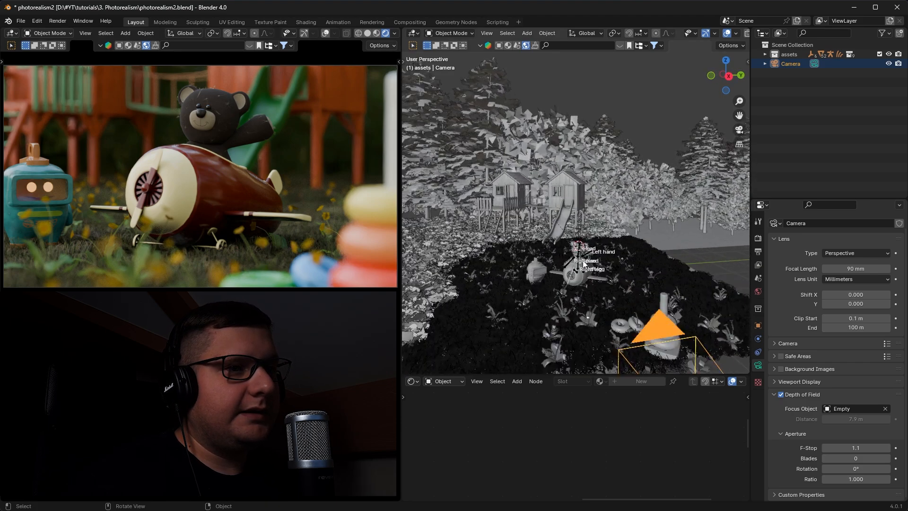
scroll(582, 263, "up", 5)
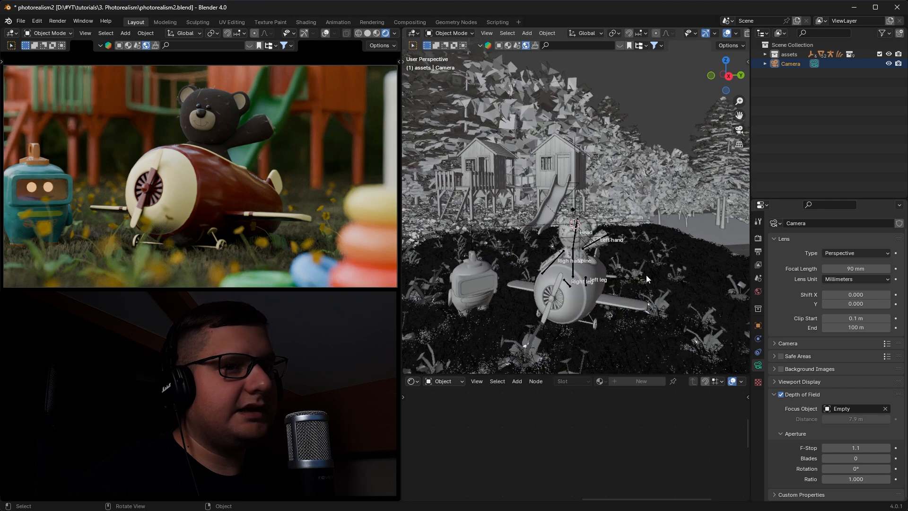
left_click(758, 291)
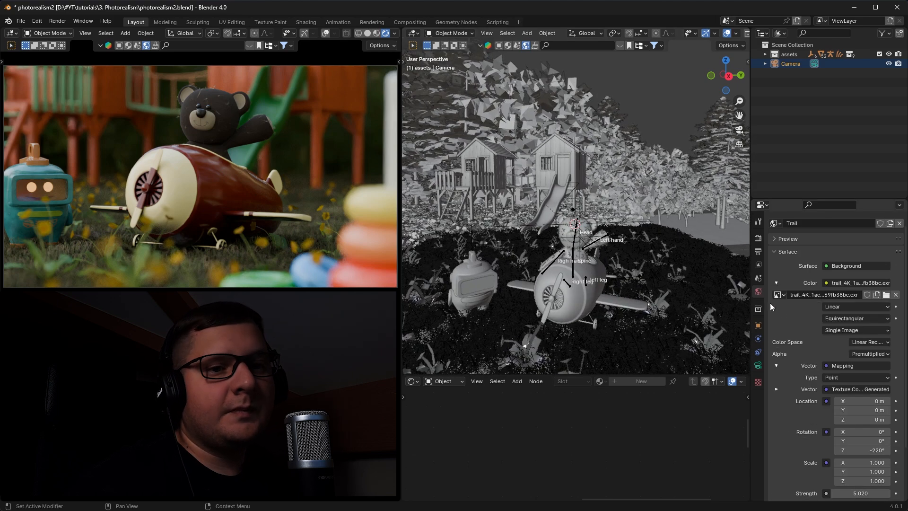
scroll(776, 305, "down", 3)
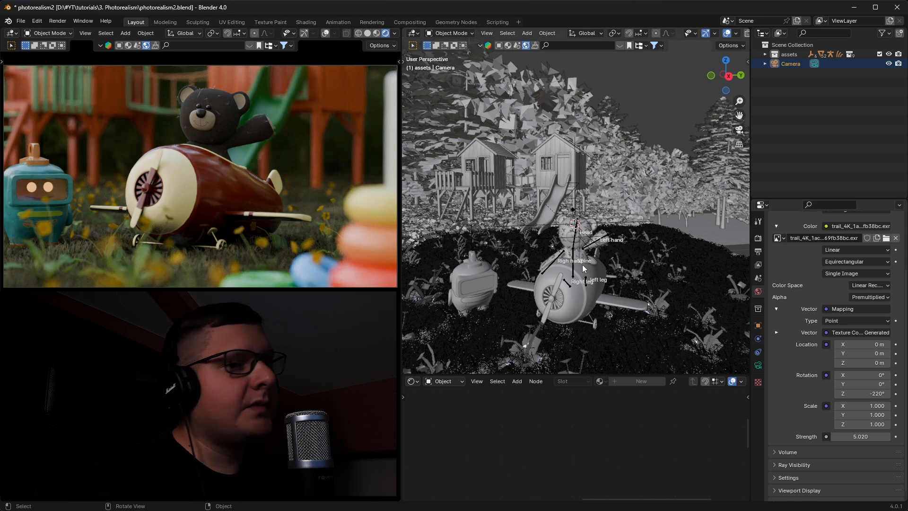
scroll(784, 304, "up", 3)
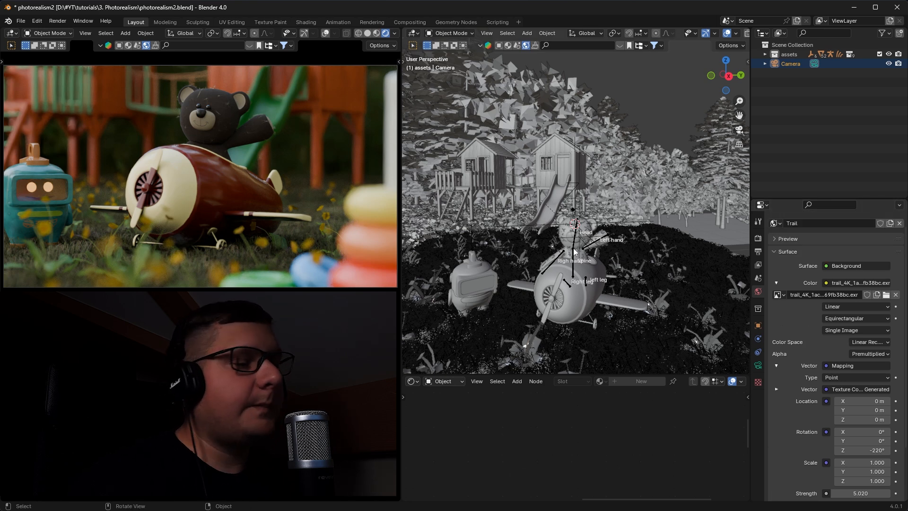
- Add a spot light at the 3D cursor on the teddy bear's forehead
scroll(587, 217, "down", 3)
middle_click_drag(589, 210, 563, 153, "shift")
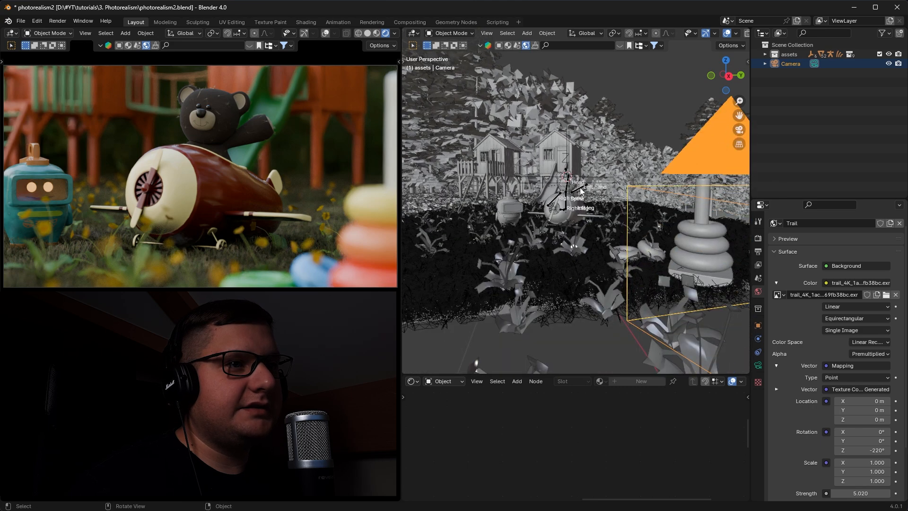
scroll(575, 200, "down", 4)
scroll(594, 137, "up", 4)
scroll(594, 132, "up", 5)
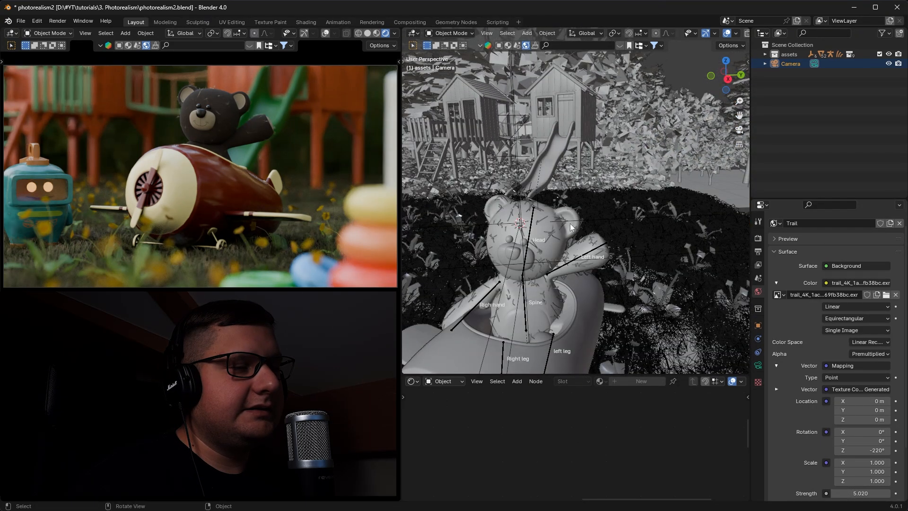
key("shift+a")
mouse_move(555, 227)
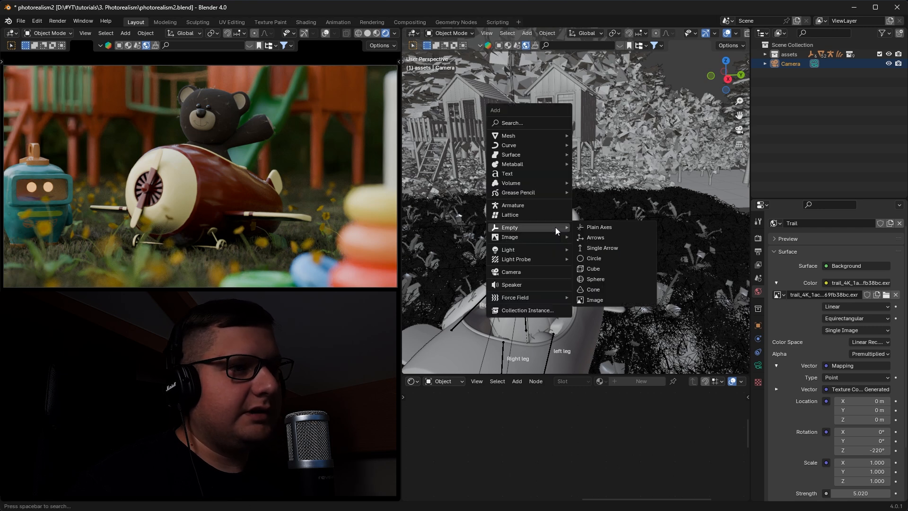
mouse_move(555, 249)
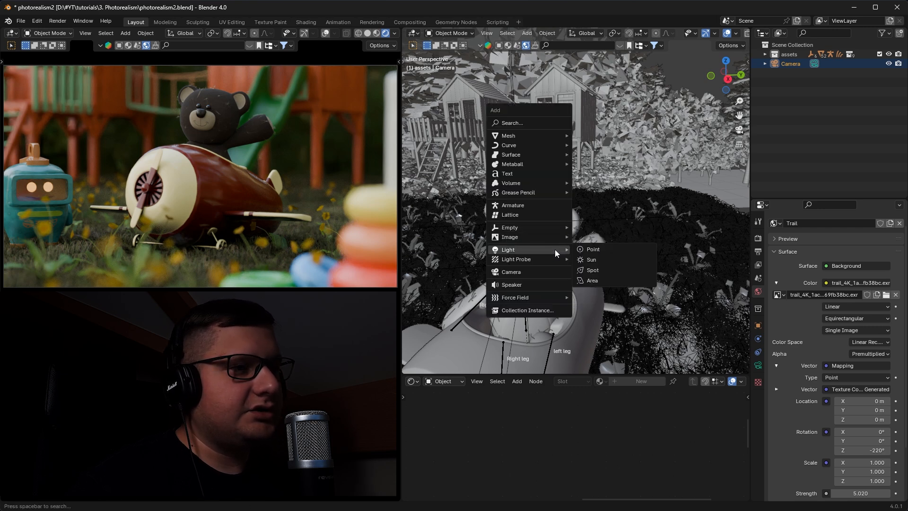
left_click(606, 269)
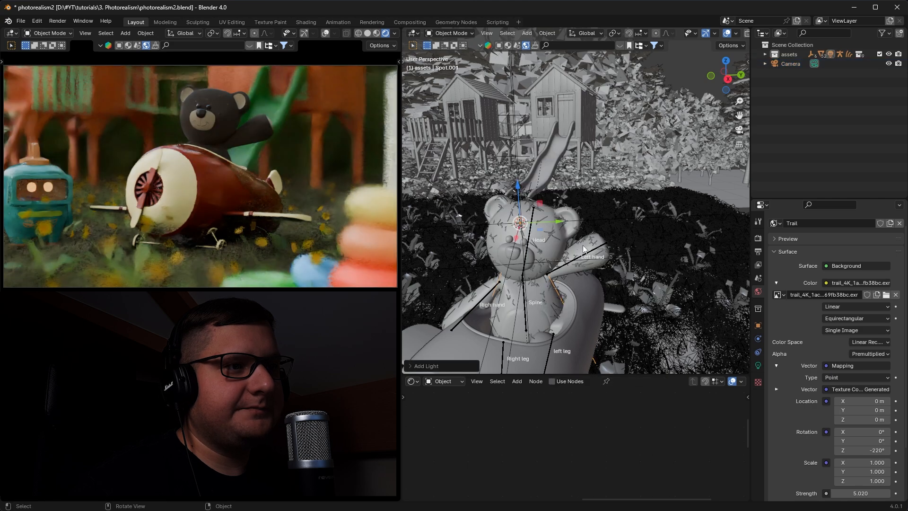
- Move the spot light along the Y axis, well out past the plane's wing on the bear's waving-hand side
scroll(600, 236, "down", 2)
middle_click_drag(600, 236, 560, 222)
left_click_drag(559, 222, 718, 222)
middle_click_drag(706, 261, 655, 233, "shift")
middle_click_drag(610, 167, 603, 194)
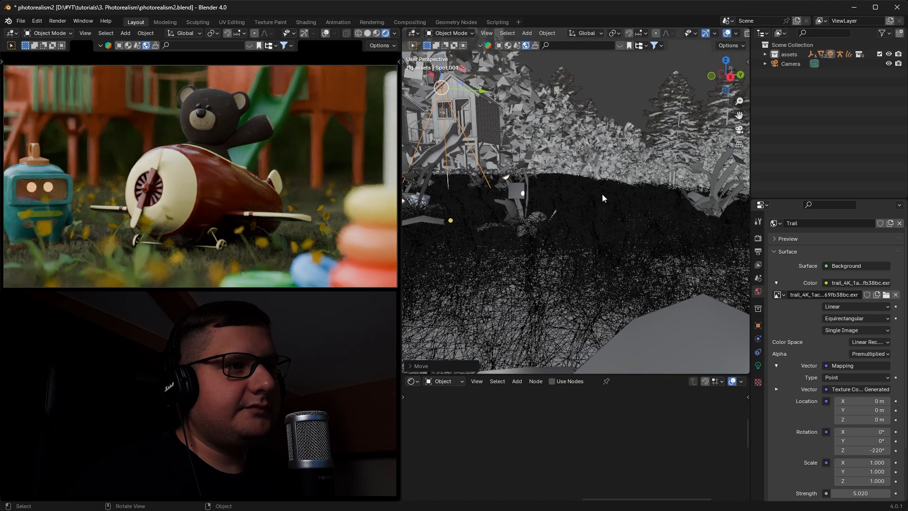
scroll(552, 199, "down", 2)
middle_click_drag(545, 197, 603, 252, "shift")
middle_click_drag(547, 234, 615, 258, "shift")
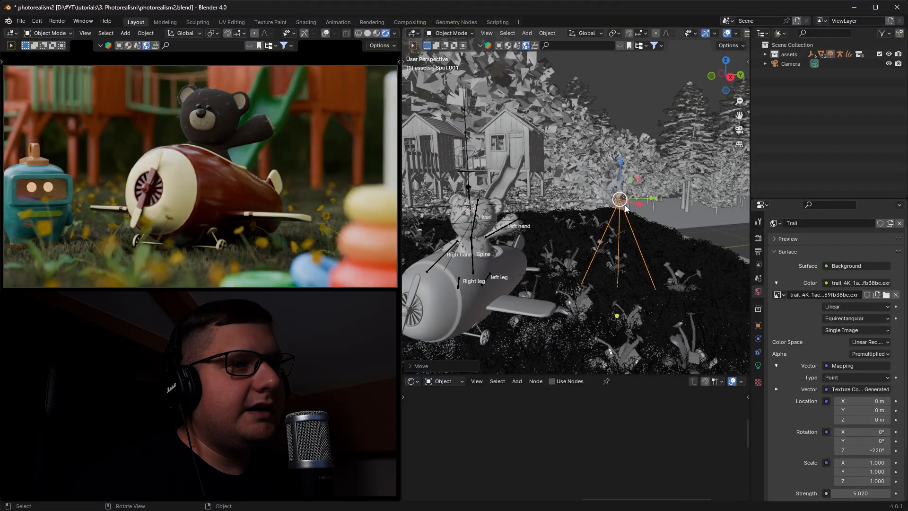
- Add a Track To constraint to the spot light with the Empty as its target, and save the file
left_click(759, 352)
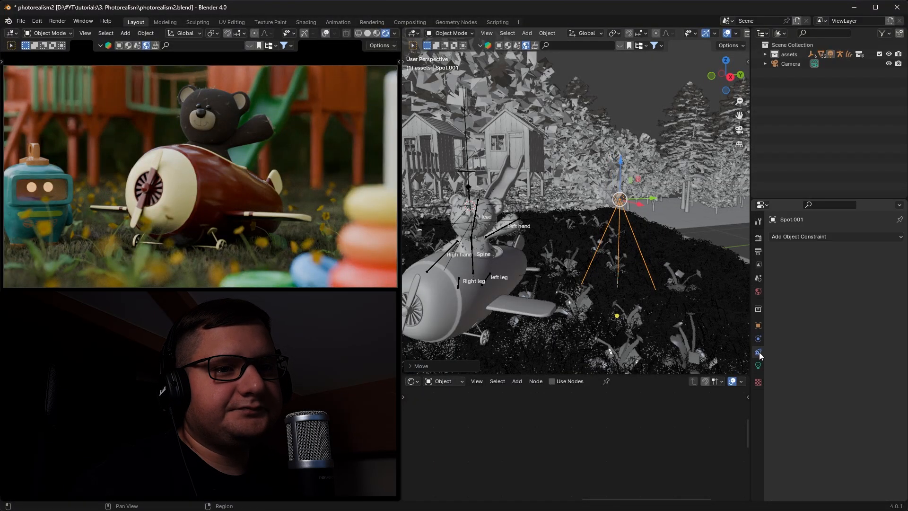
left_click(810, 237)
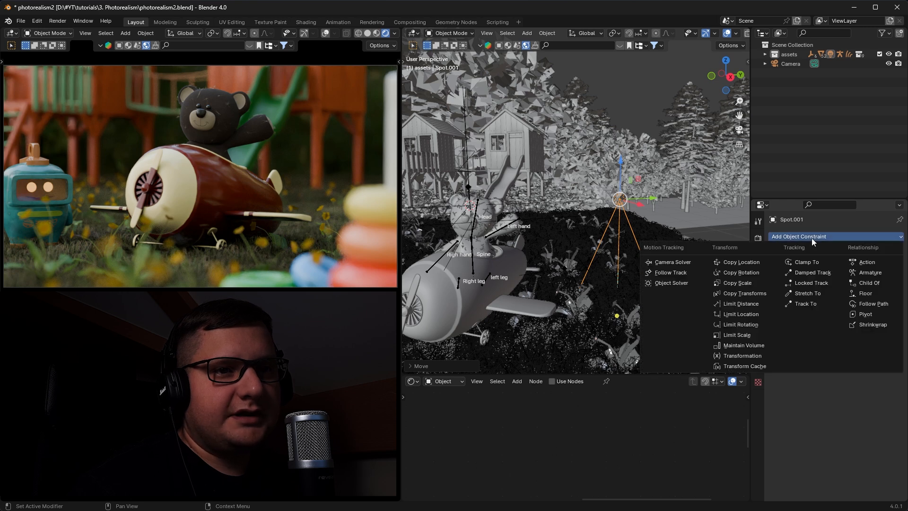
left_click(807, 304)
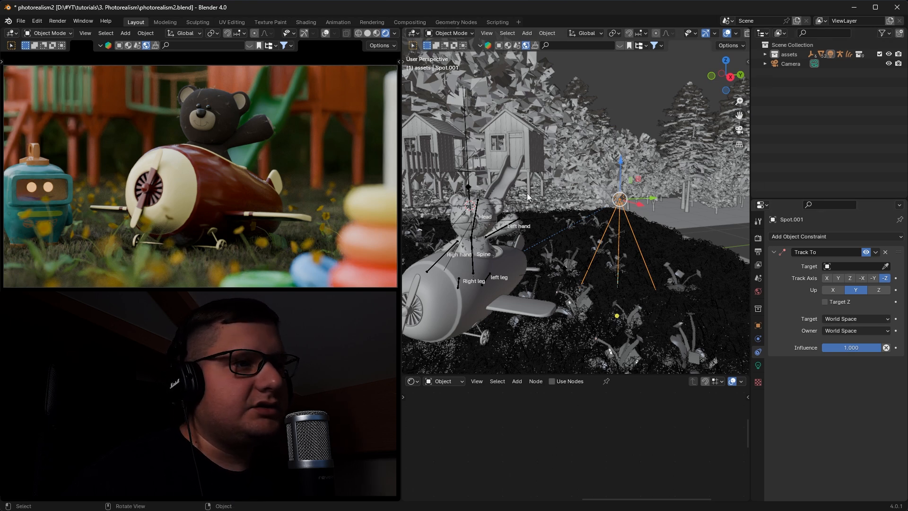
middle_click_drag(527, 193, 580, 194)
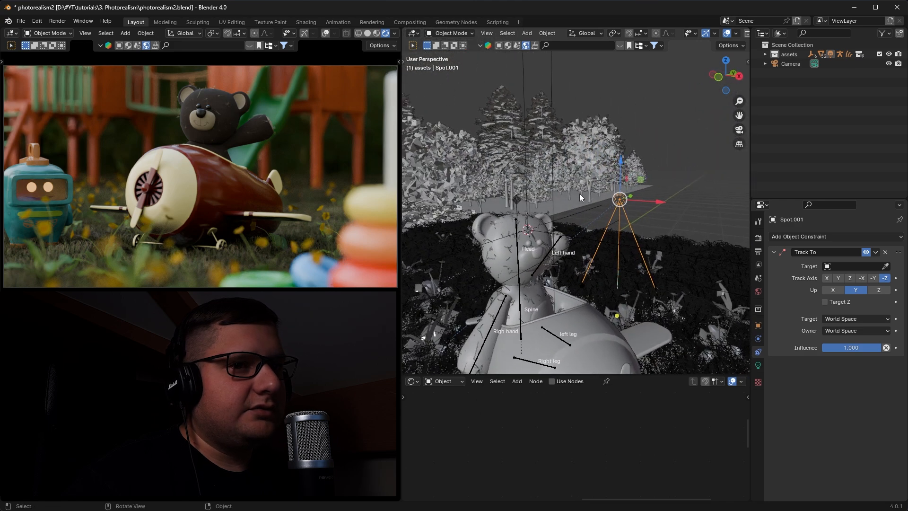
left_click(886, 266)
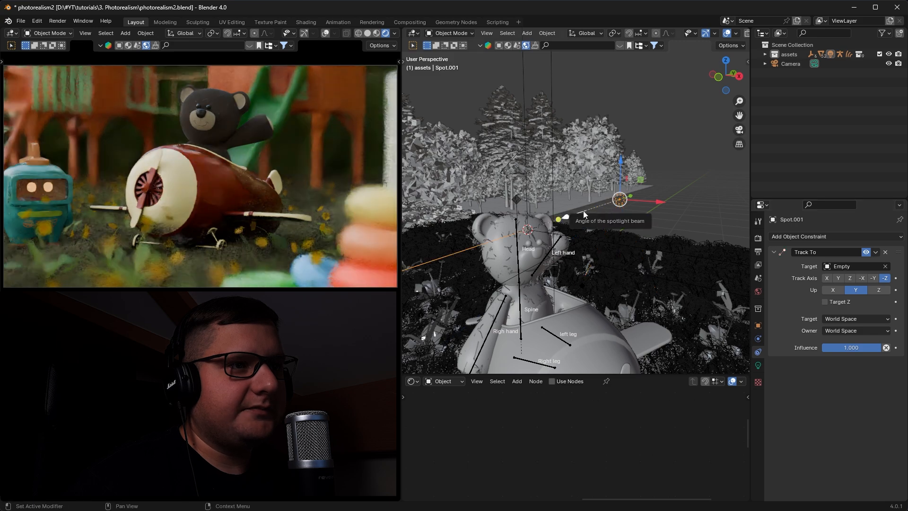
left_click(583, 212)
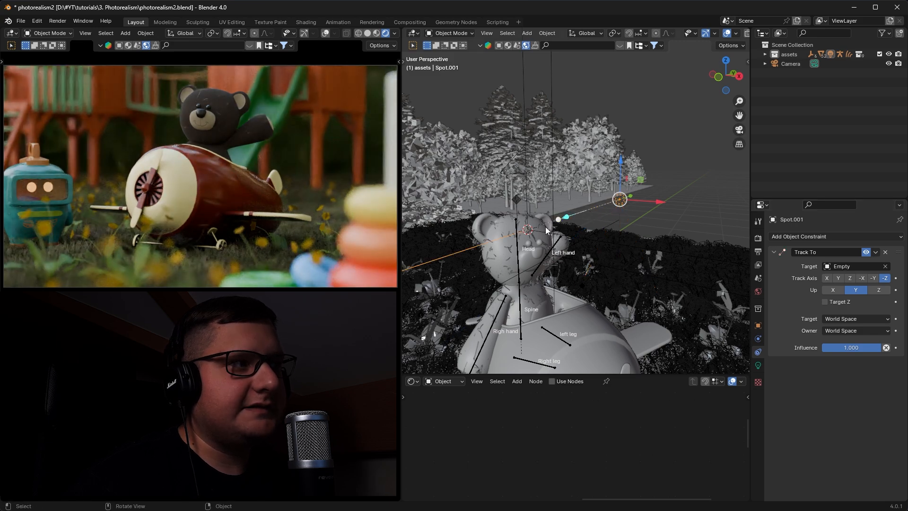
middle_click_drag(534, 232, 505, 211)
key("ctrl+s")
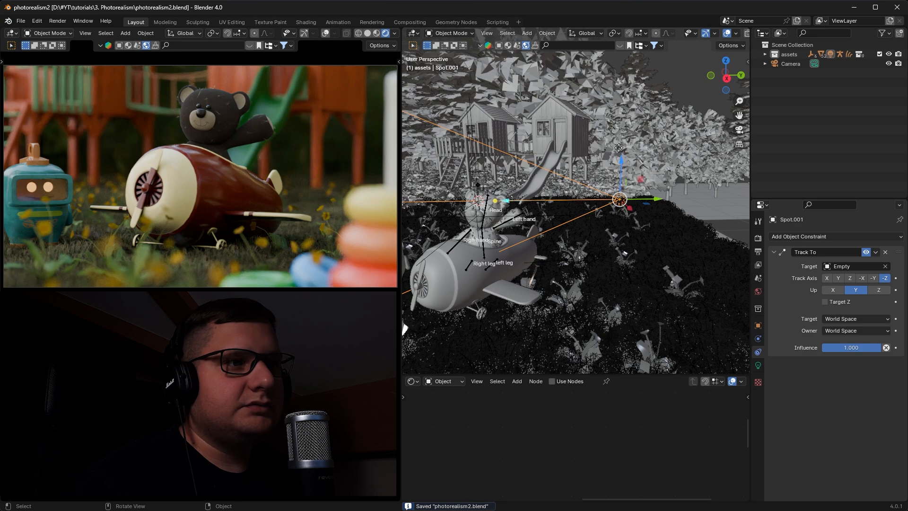
- Raise the spot light above the bear's head height and shift it along the X axis
left_click_drag(621, 165, 603, 114)
middle_click_drag(636, 120, 592, 152)
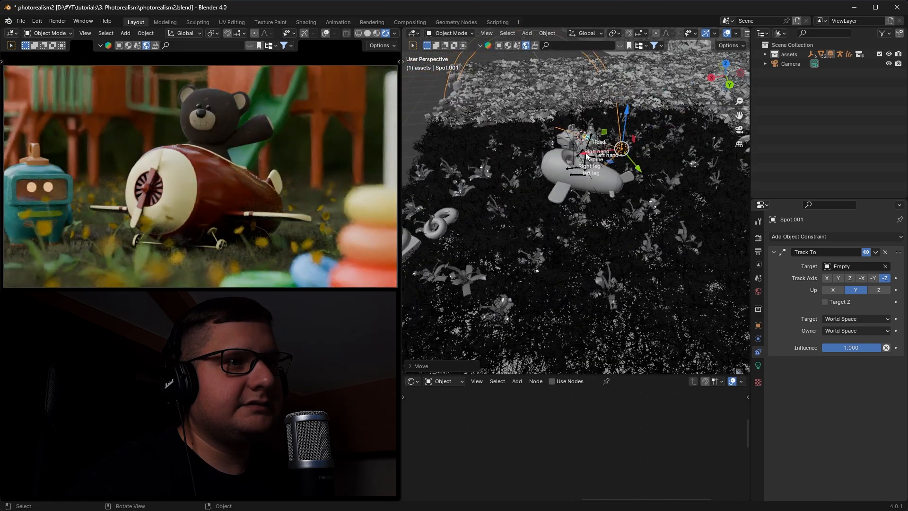
mouse_move(587, 155)
left_mouse_down()
mouse_move(482, 167)
mouse_move(632, 141)
mouse_move(492, 155)
mouse_move(629, 142)
mouse_move(566, 149)
mouse_move(584, 146)
left_mouse_up()
middle_click_drag(584, 146, 577, 167)
scroll(577, 173, "down", 1)
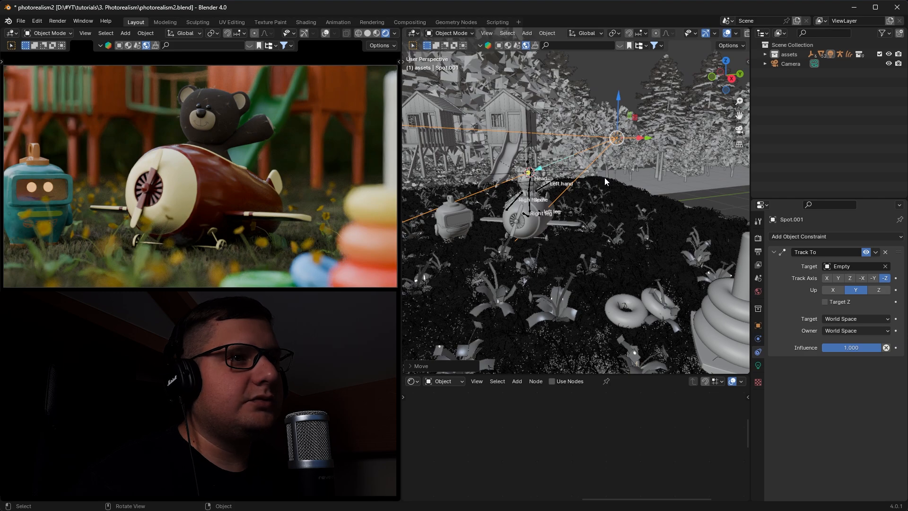
middle_click_drag(600, 169, 644, 185, "shift")
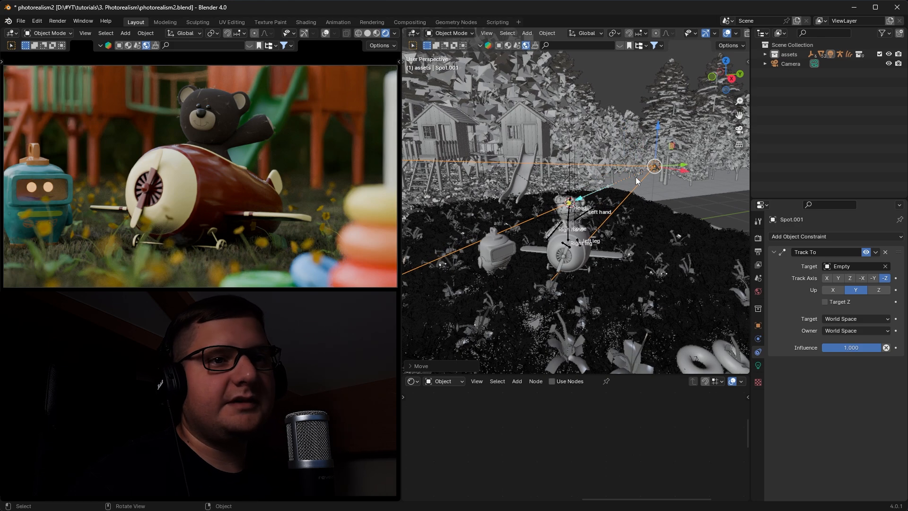
- Set the spot light's power to 300 W, and raise it to 500 W
left_click(758, 366)
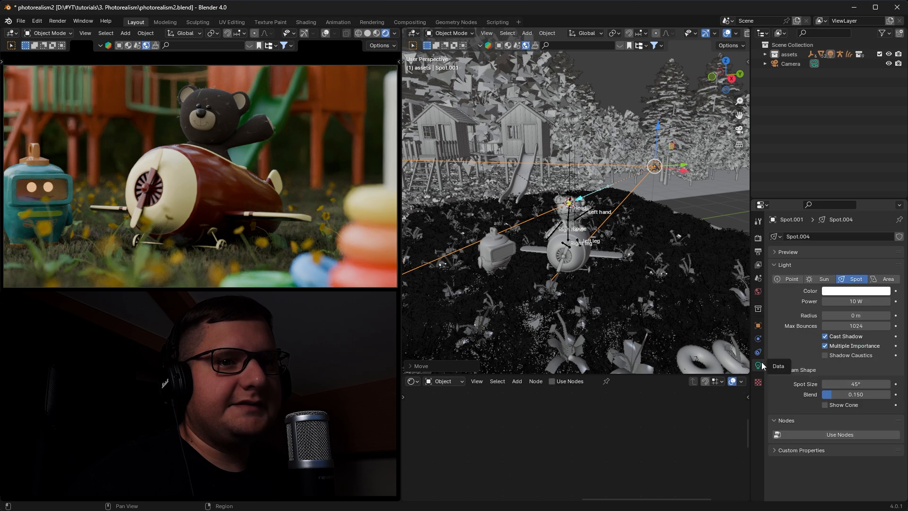
left_click(855, 301)
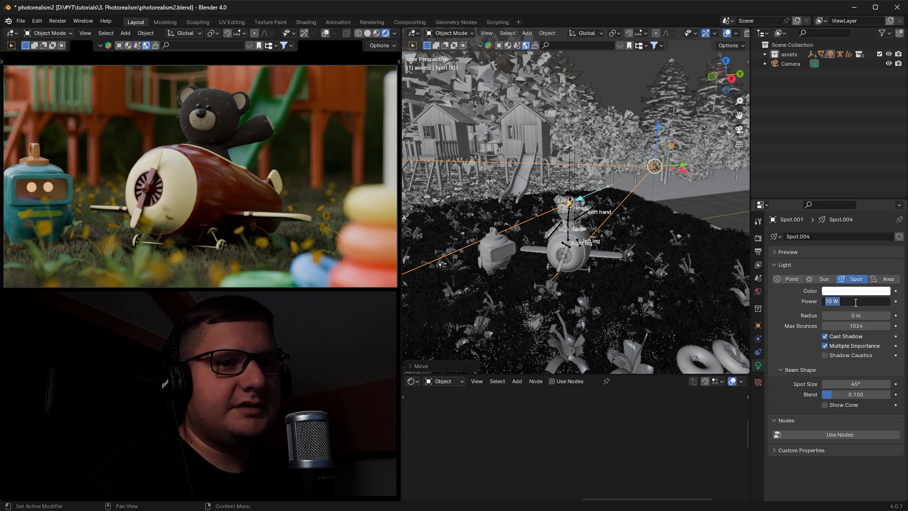
type("300")
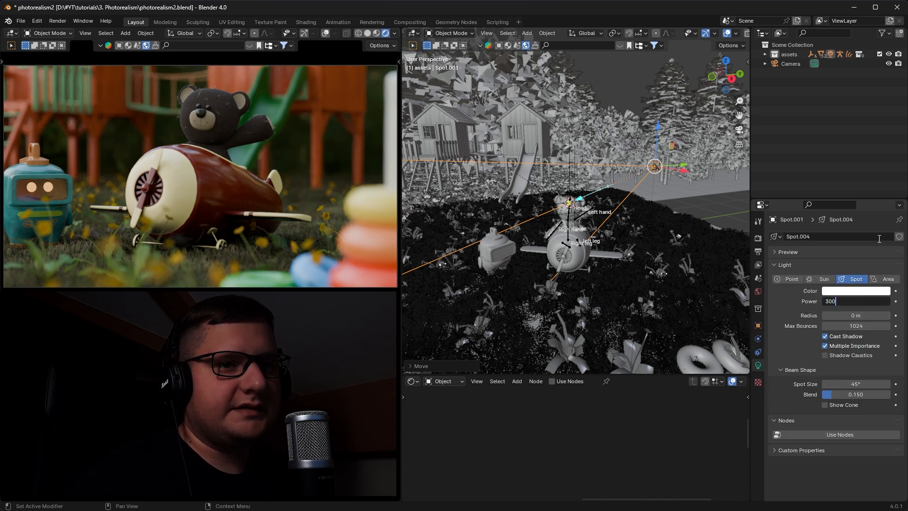
key("Return")
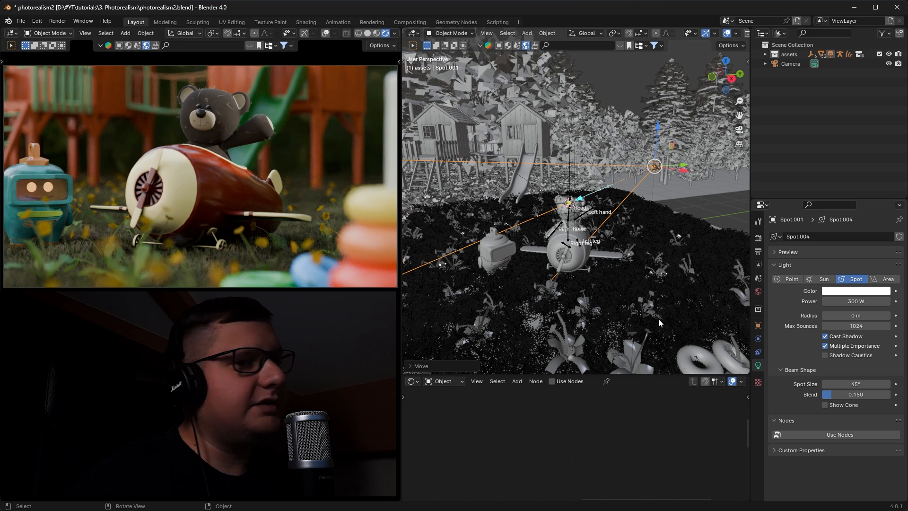
left_click(850, 302)
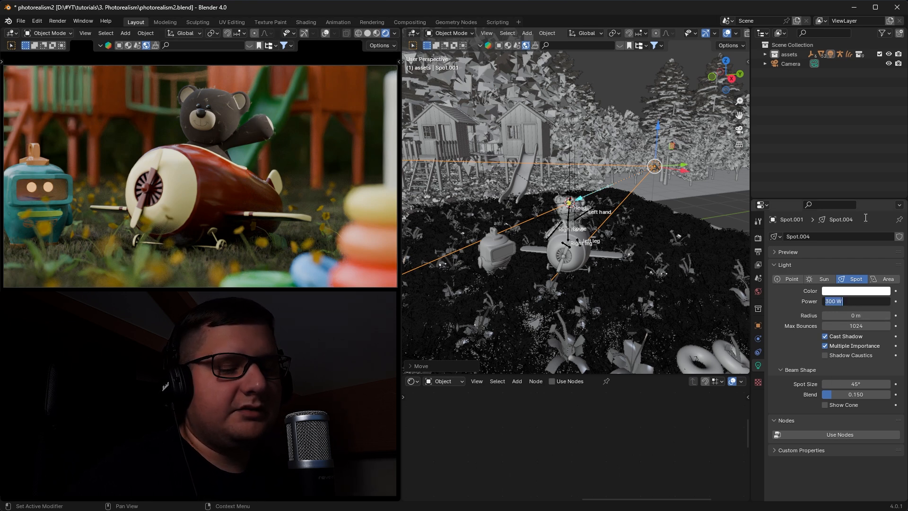
type("500")
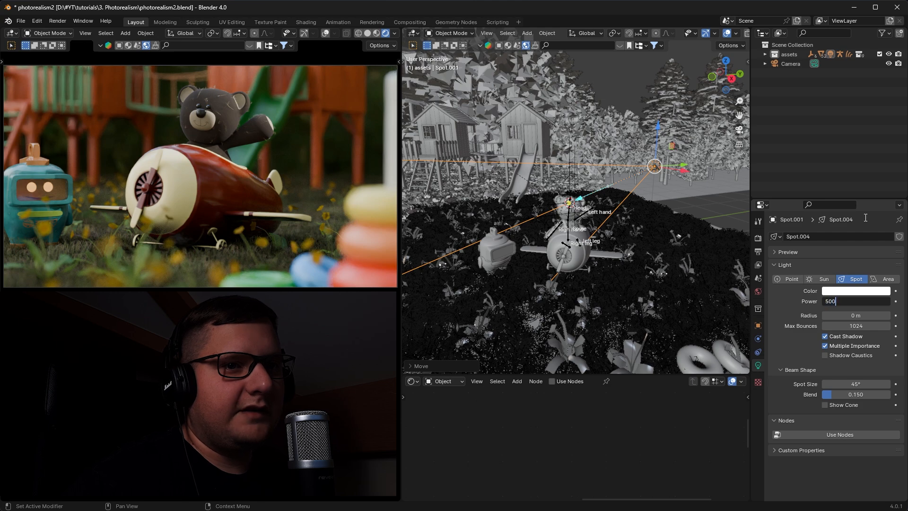
key("Return")
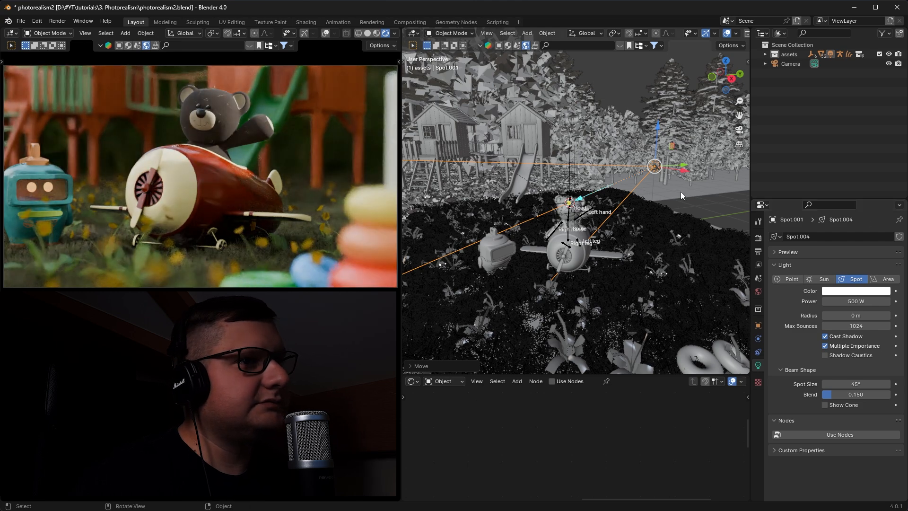
- Move the spot light about 0.32 m along negative Y toward the bear and raise it slightly
middle_click_drag(671, 191, 636, 179)
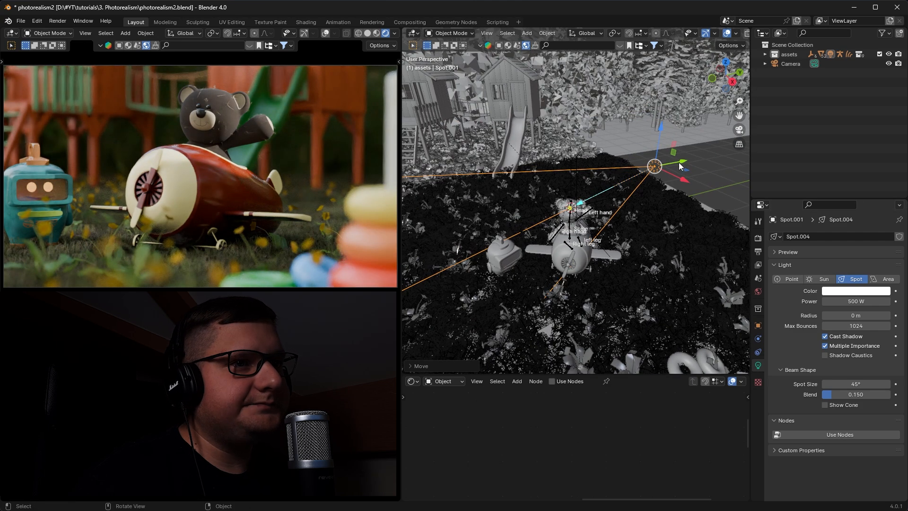
key("g")
key("y")
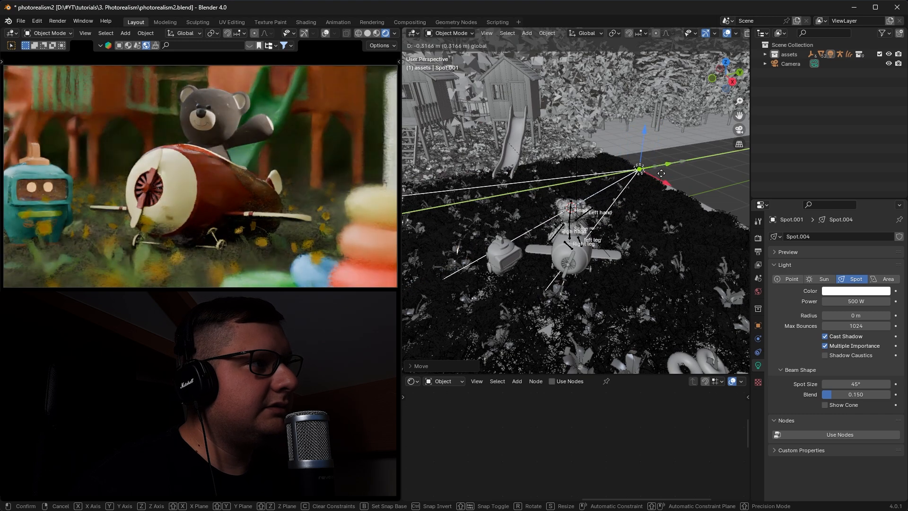
left_click_drag(661, 174, 661, 173)
middle_click_drag(664, 200, 637, 189)
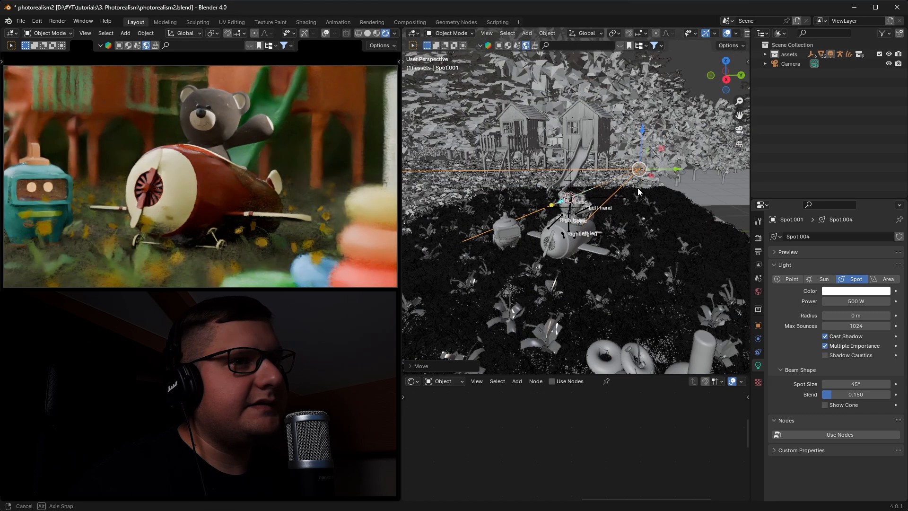
mouse_move(644, 133)
left_mouse_down()
mouse_move(647, 146)
mouse_move(649, 121)
left_mouse_up()
- Move the spot light about 0.98 m along negative X, behind the bear, and lower it slightly
middle_click_drag(648, 122, 615, 182)
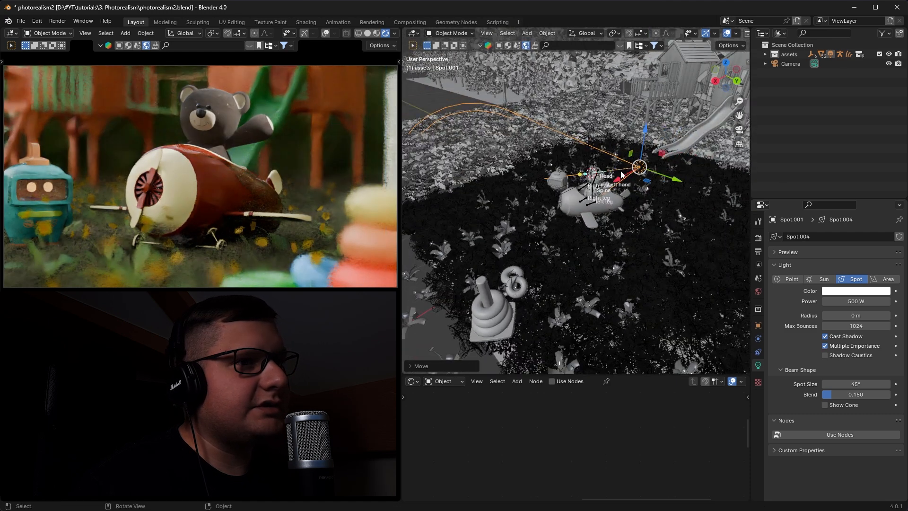
left_click_drag(615, 181, 660, 158)
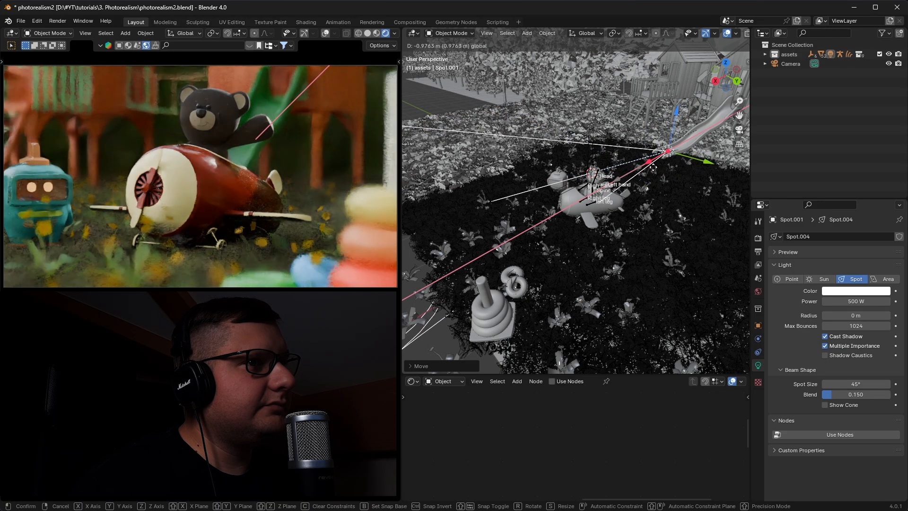
left_click_drag(676, 112, 683, 115)
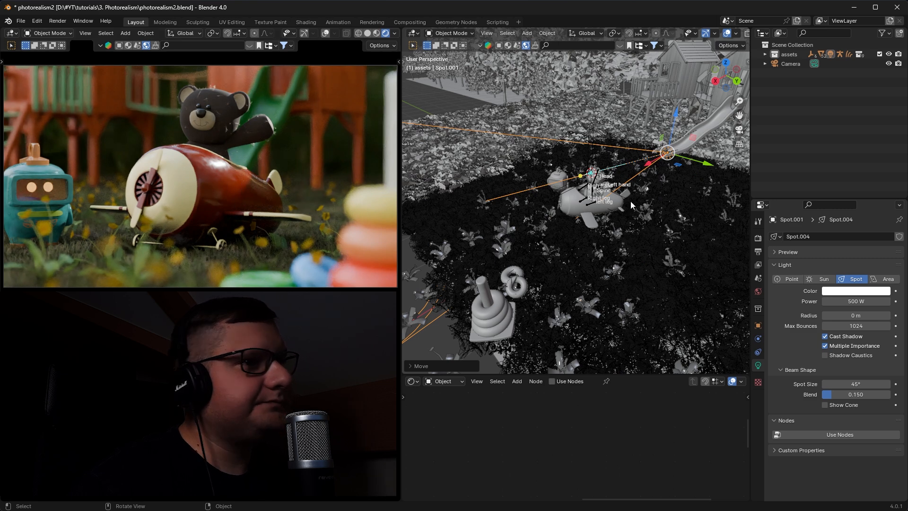
- Bring the spot light forward along positive X by about 1.5 m and fine-tune its height above the bear
middle_click_drag(631, 200, 632, 176)
key("g")
key("x")
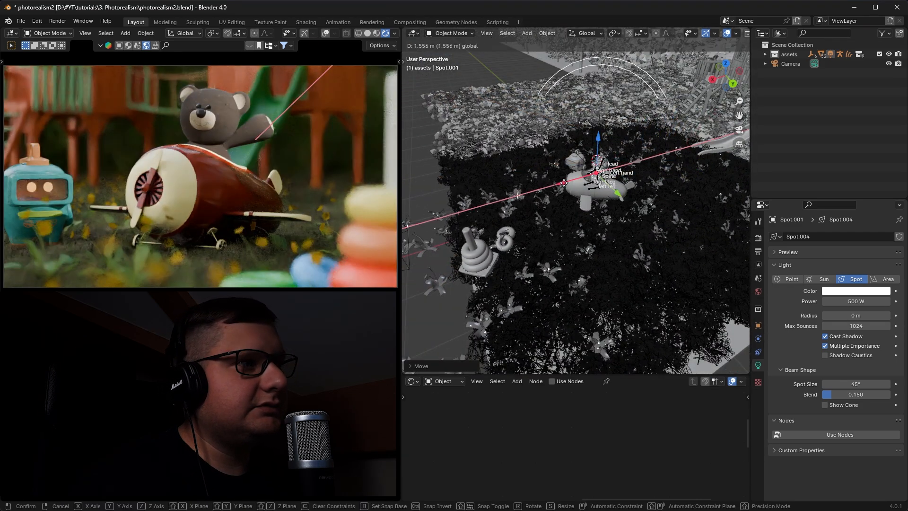
left_click_drag(578, 182, 587, 179)
middle_click_drag(617, 176, 687, 143)
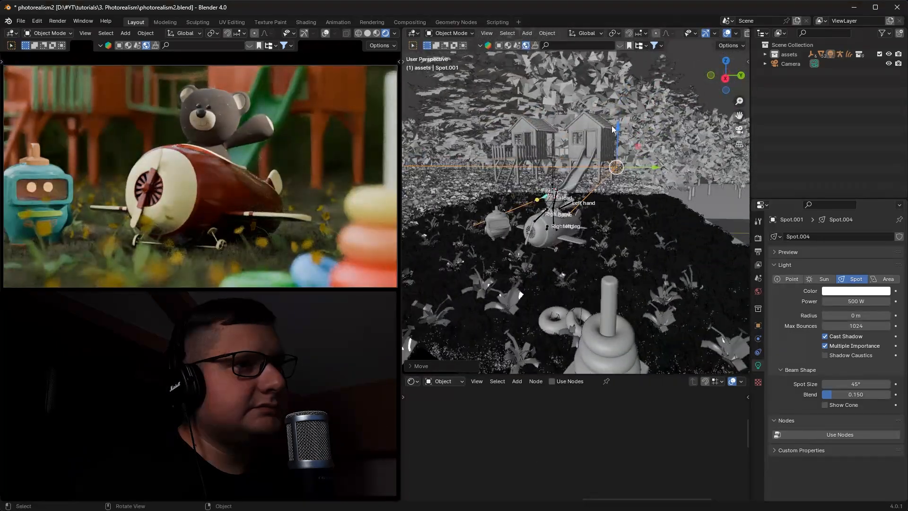
left_click_drag(621, 130, 627, 140)
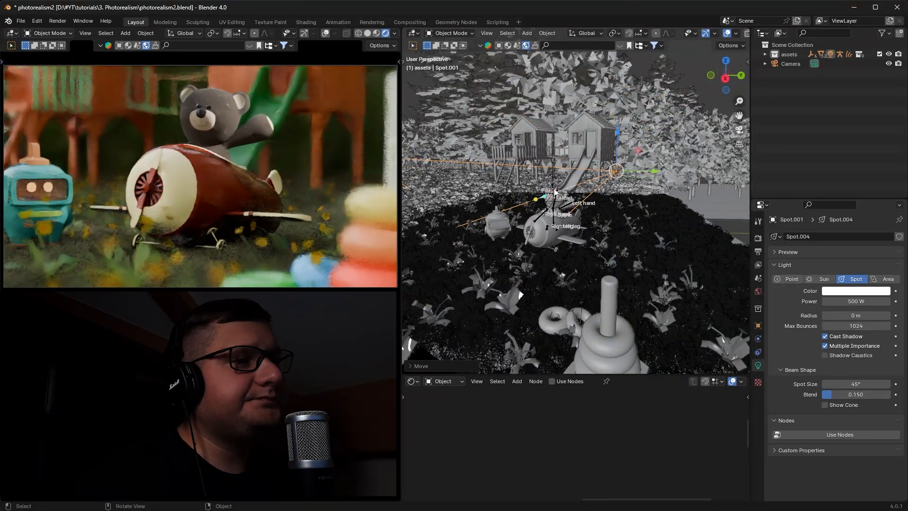
middle_click_drag(626, 140, 604, 161)
left_click_drag(620, 132, 620, 123)
- Set the spot light's power to 700 W and save the file
left_click(854, 301)
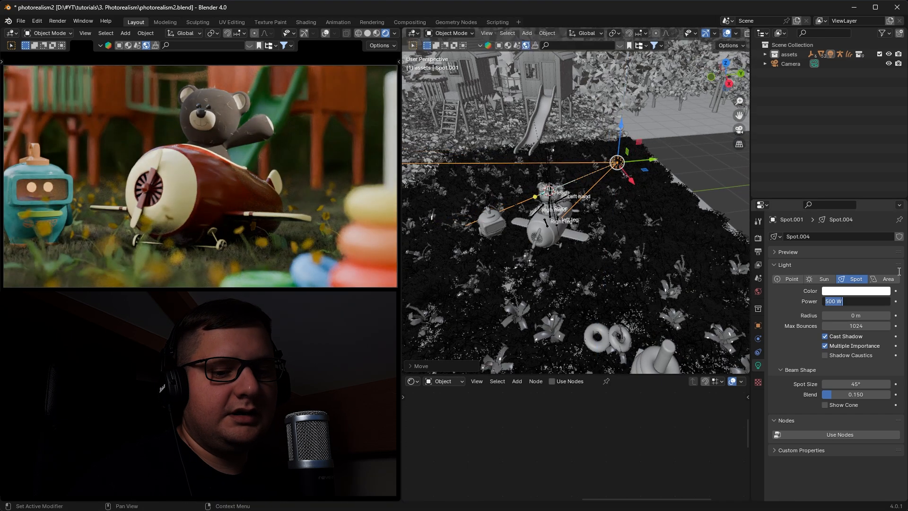
type("700")
key("Return")
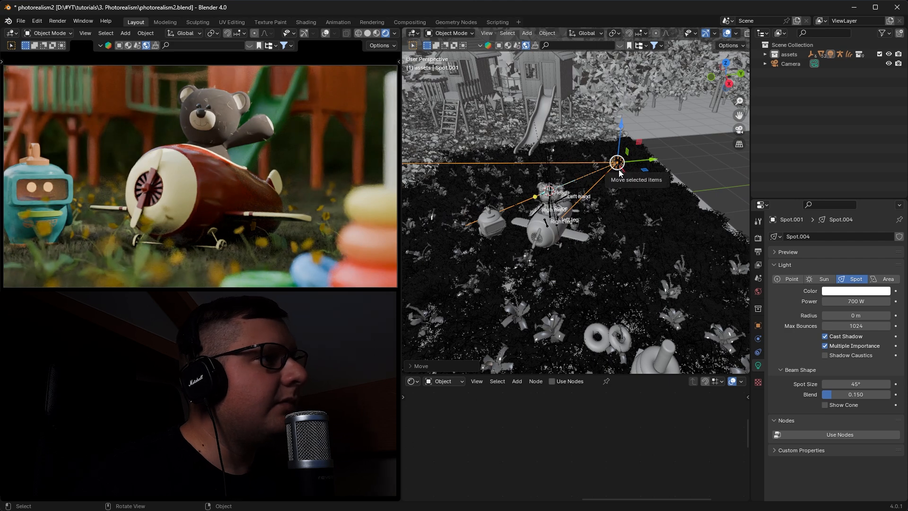
key("ctrl+s")
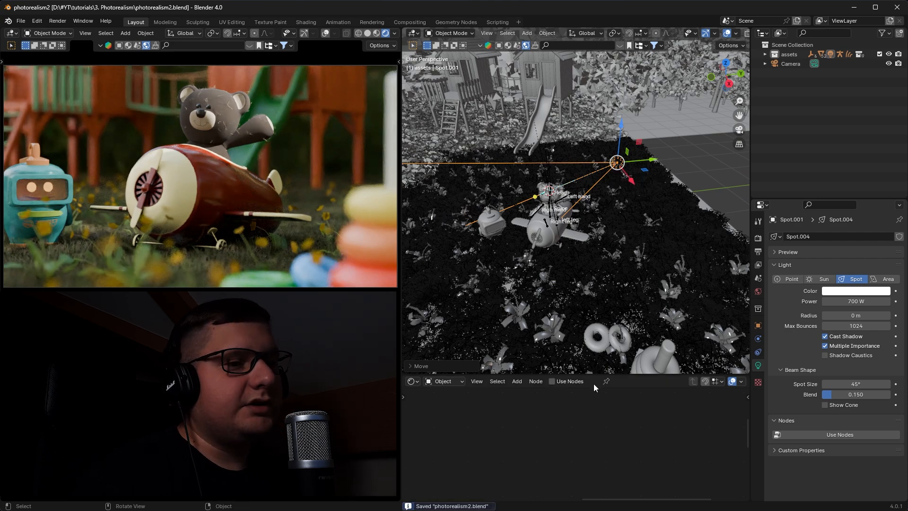
- Enlarge the node editor slightly and enable nodes for the spot light
left_click_drag(595, 375, 595, 369)
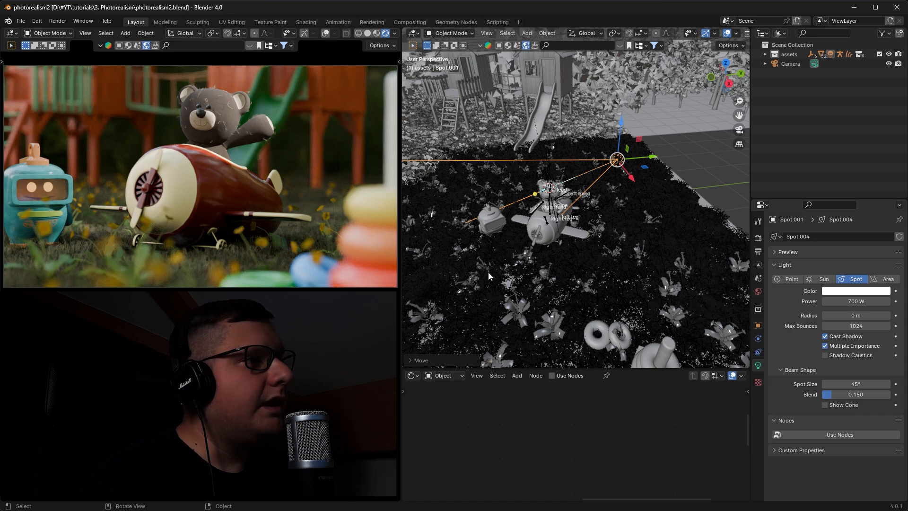
middle_click_drag(488, 271, 571, 240)
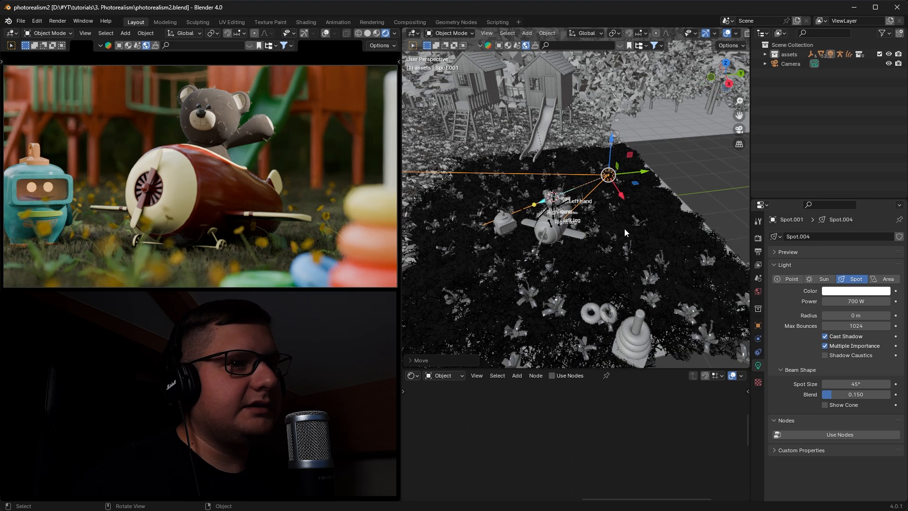
middle_click_drag(596, 218, 591, 247)
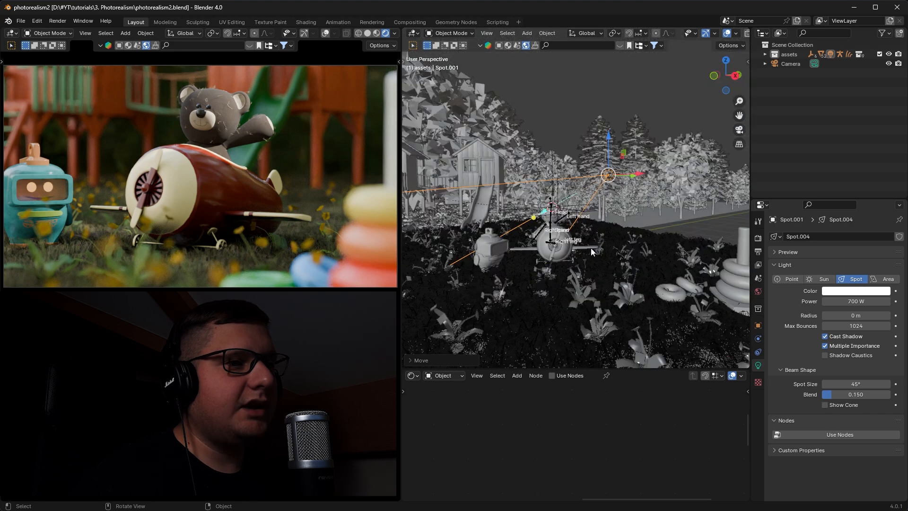
middle_click_drag(590, 213, 589, 171)
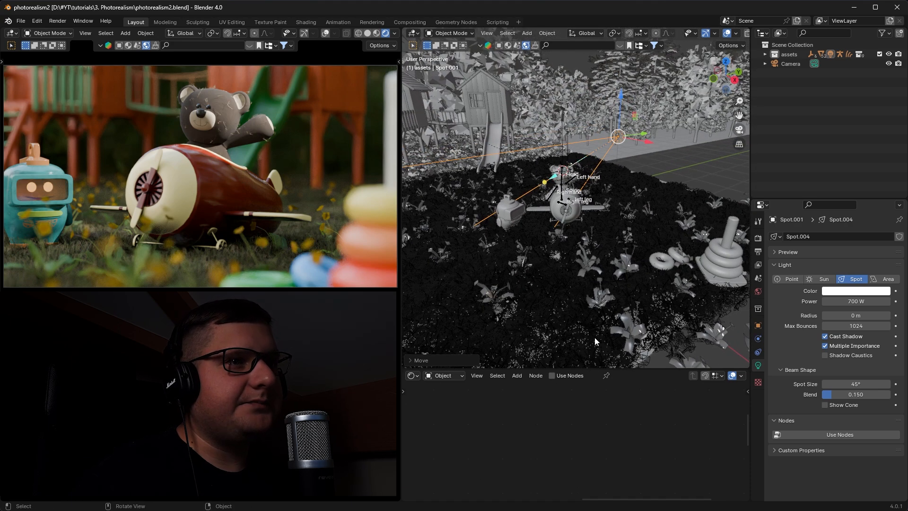
left_click(552, 376)
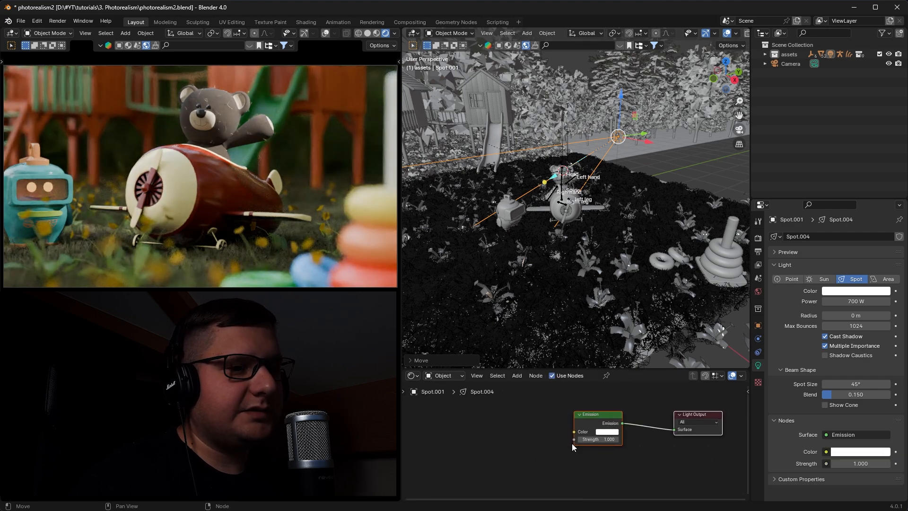
- Add a Noise Texture before the Emission node, with its Fac output feeding the emission color
left_click_drag(596, 417, 553, 417)
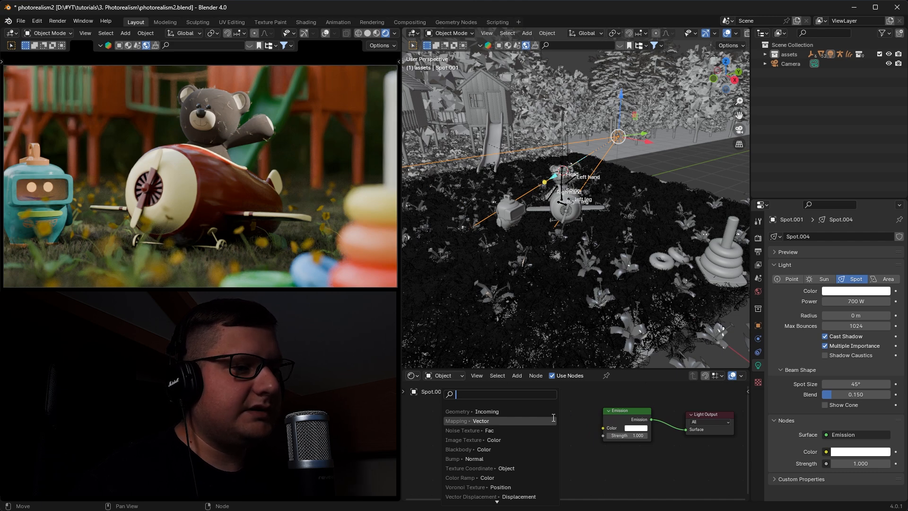
type("noise")
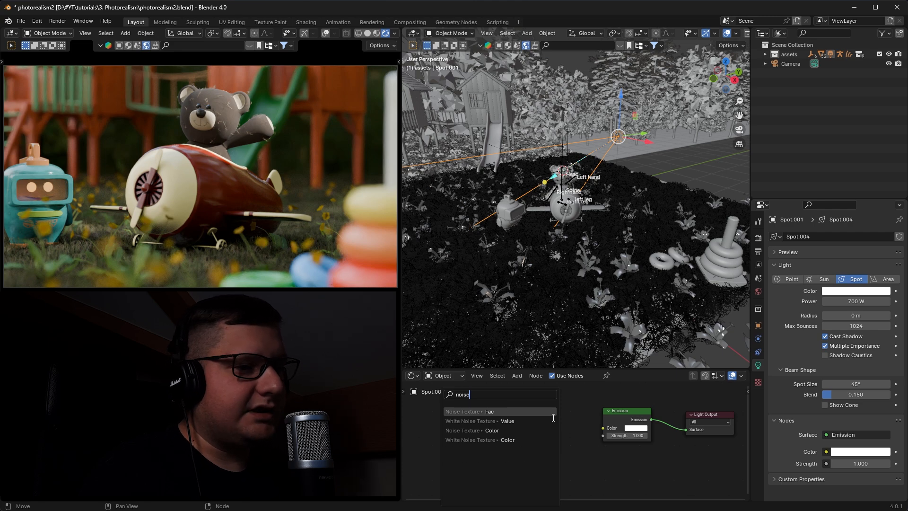
key("Return")
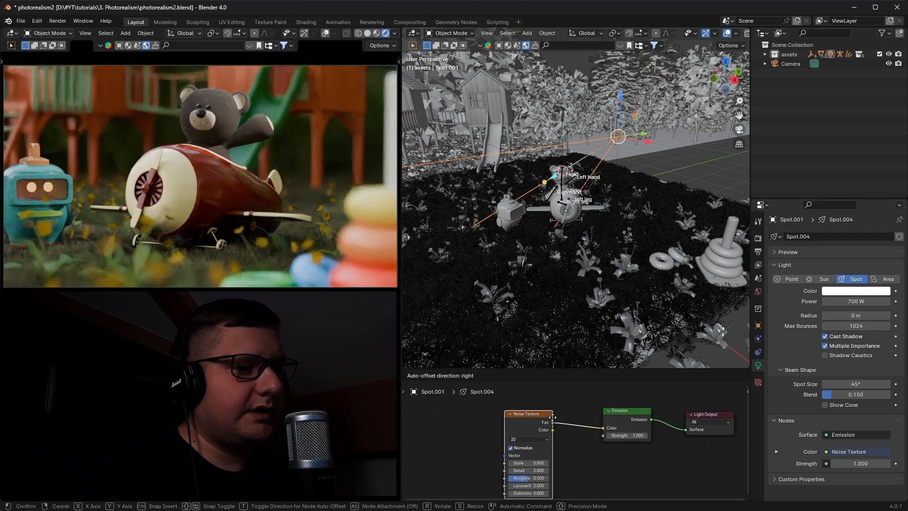
left_click(538, 408)
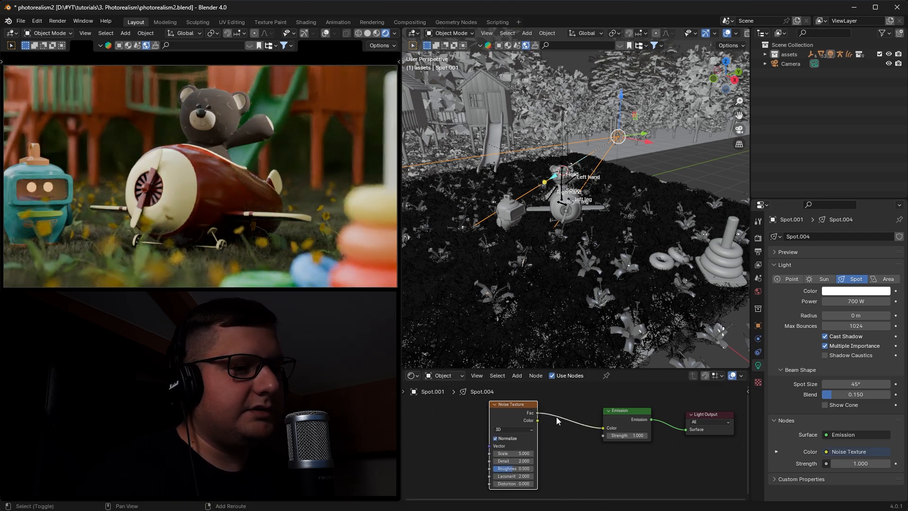
- Insert a Color Ramp between the Noise Texture's Fac output and the Emission node's color input
key("shift+a")
left_click(552, 392)
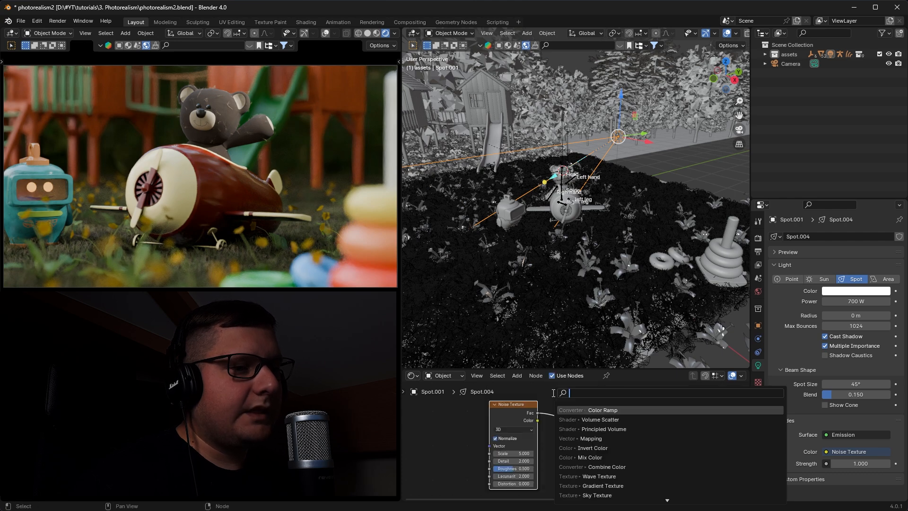
left_click(603, 409)
left_click(544, 414)
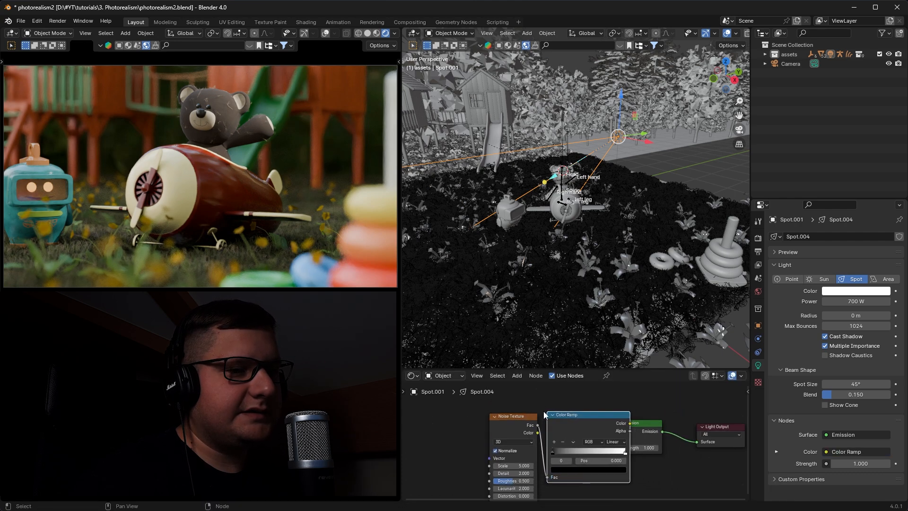
middle_click_drag(636, 436, 624, 419, "shift")
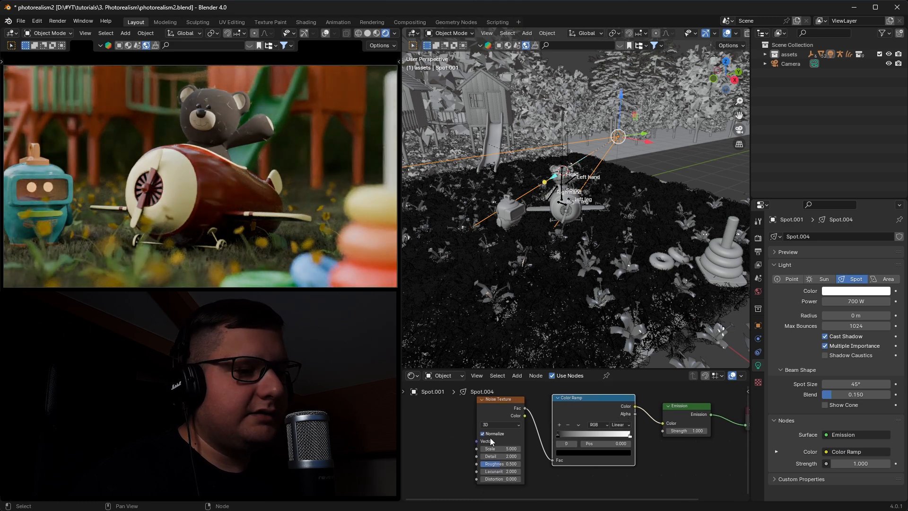
- Add a Geometry node before the Noise Texture, connecting its Incoming output to the texture's Vector input
middle_click_drag(492, 447, 518, 450, "shift")
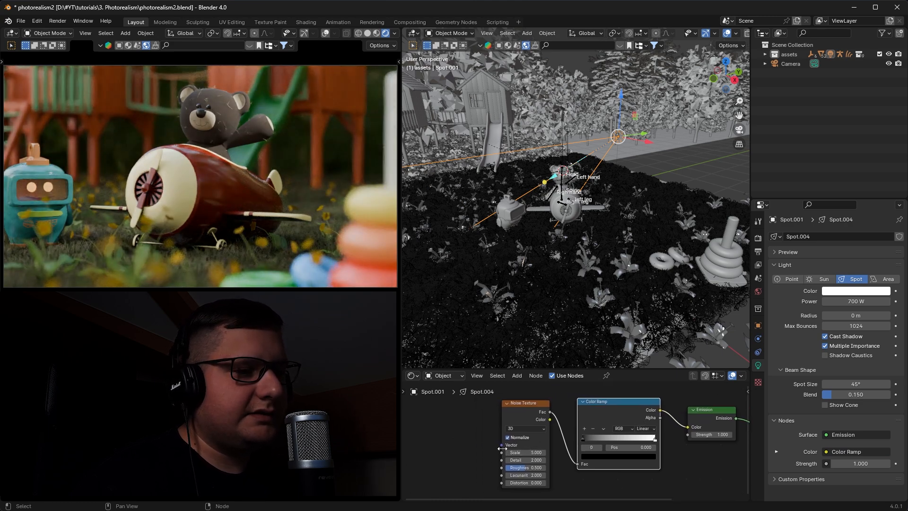
left_click_drag(501, 444, 461, 446)
scroll(462, 446, "up", 10)
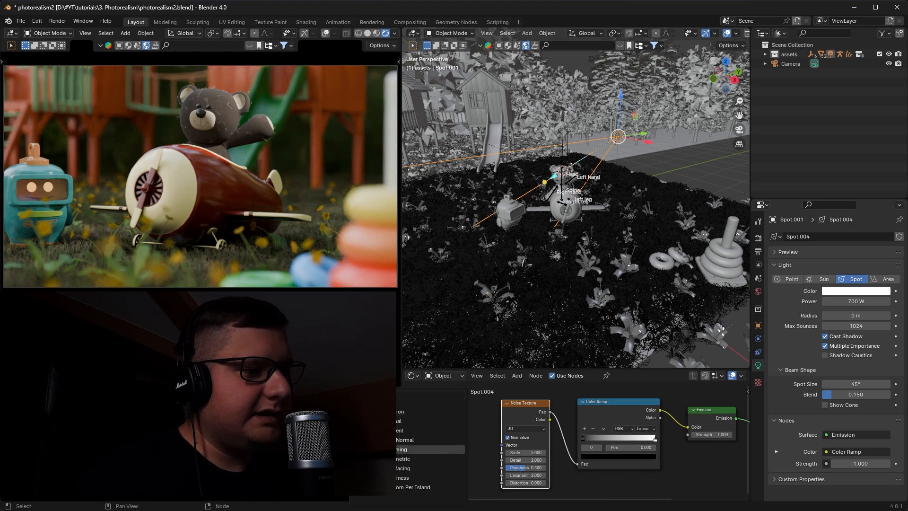
left_click(401, 452)
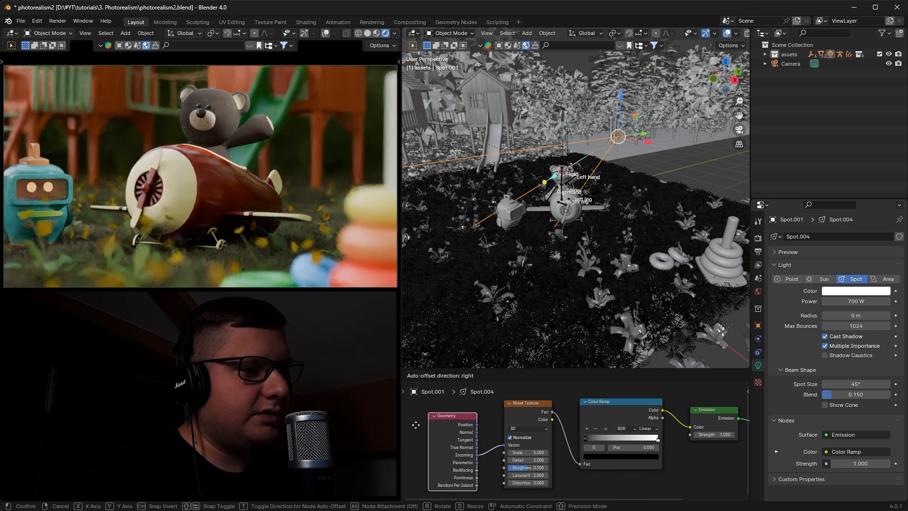
left_click(445, 426)
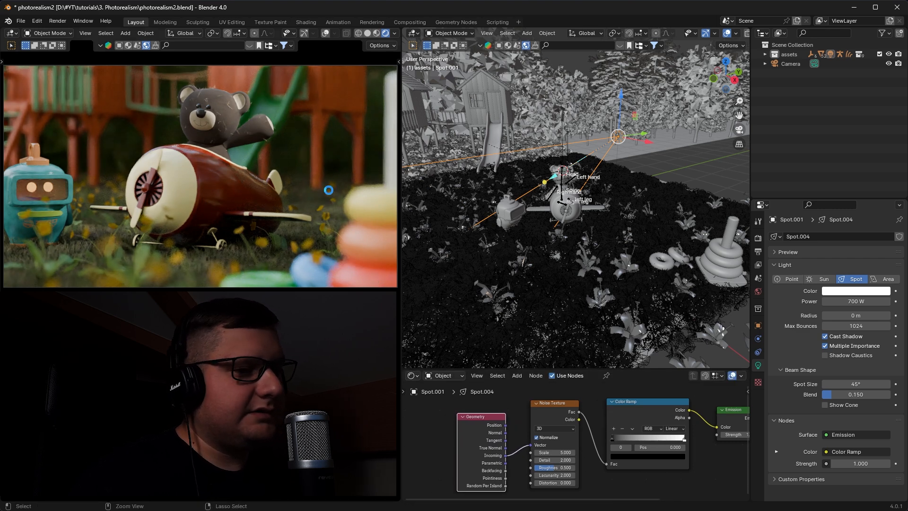
- Save the file and set the Noise Texture's Scale to 17.800
key("ctrl+s")
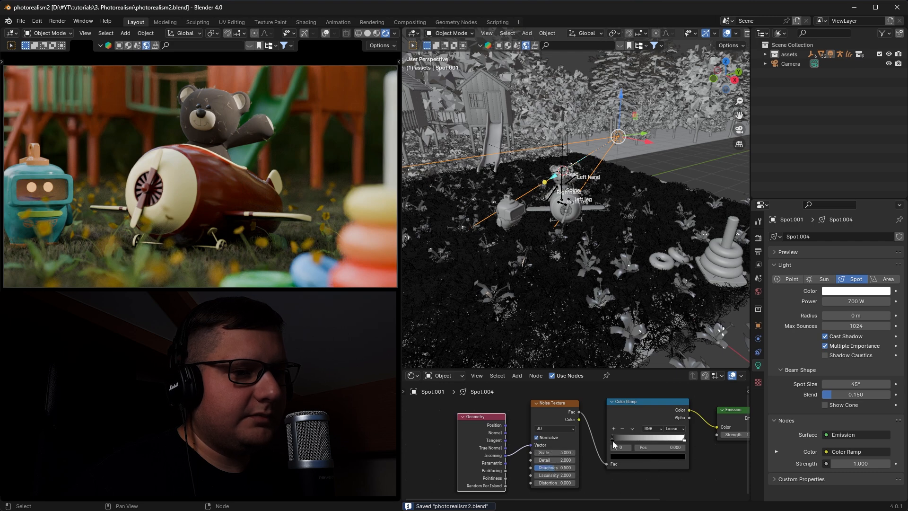
left_click_drag(553, 452, 620, 453)
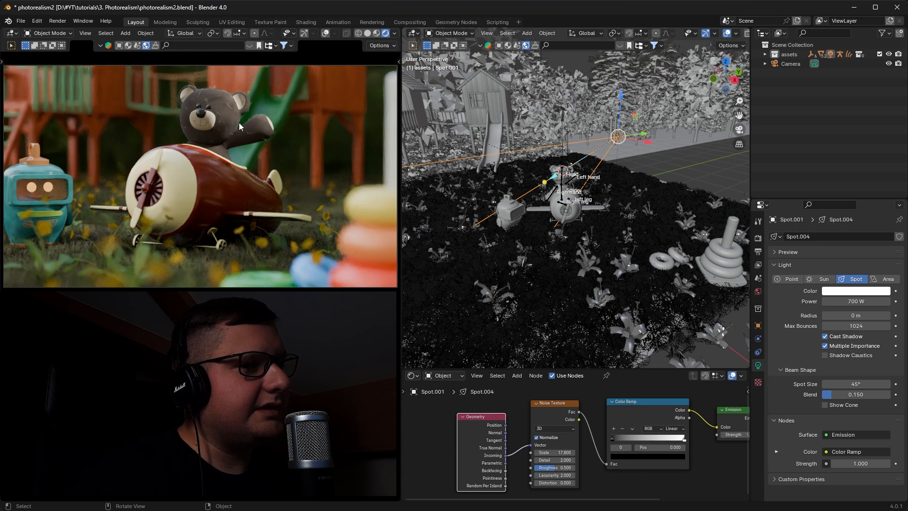
- Set the spot light's power to 1000 W
left_click(857, 301)
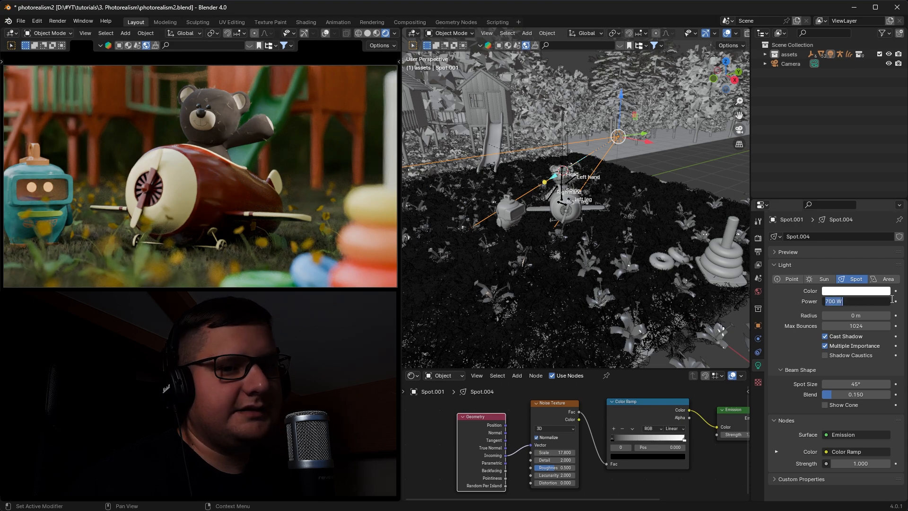
type("1000")
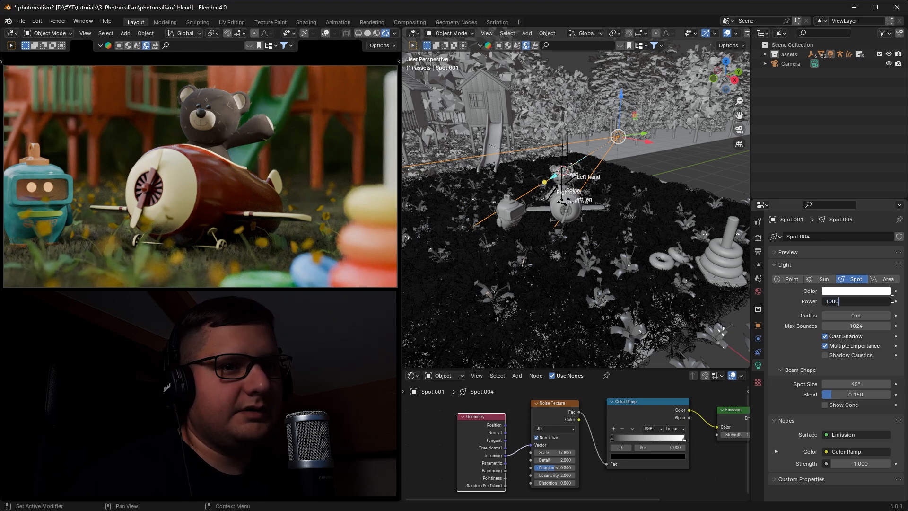
key("Return")
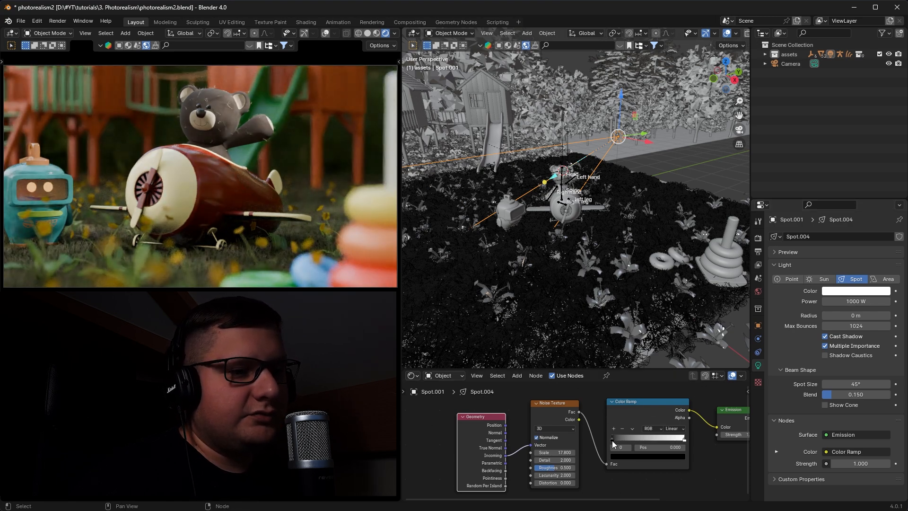
- Tighten the Color Ramp's contrast by placing the black stop at 0.414 and the white stop at 0.541
left_click_drag(612, 441, 640, 441)
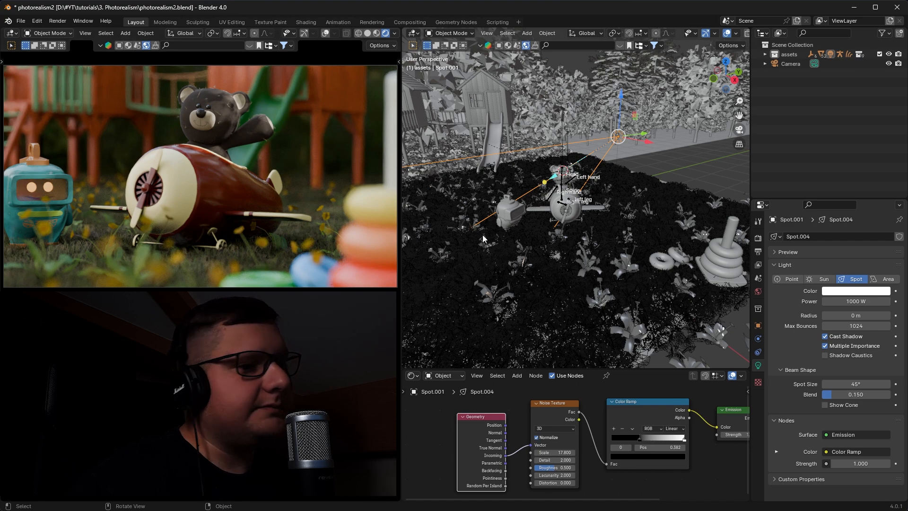
left_click_drag(684, 440, 651, 441)
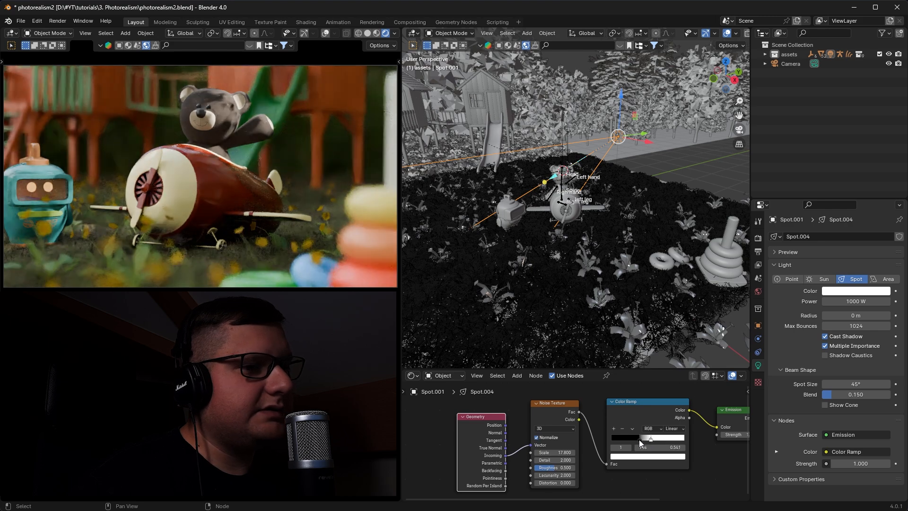
left_click_drag(639, 439, 641, 440)
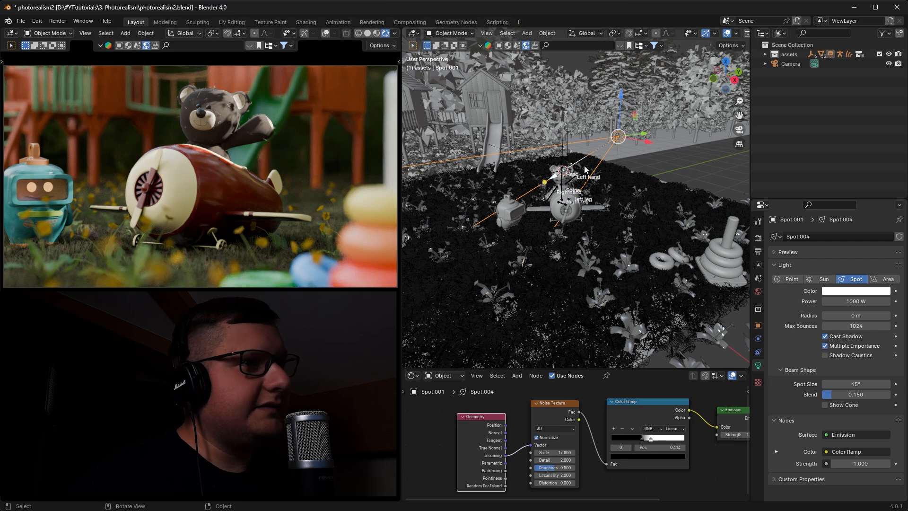
- Move the spot light along the Y axis, farther from the teddy bear
middle_click_drag(649, 181, 623, 180)
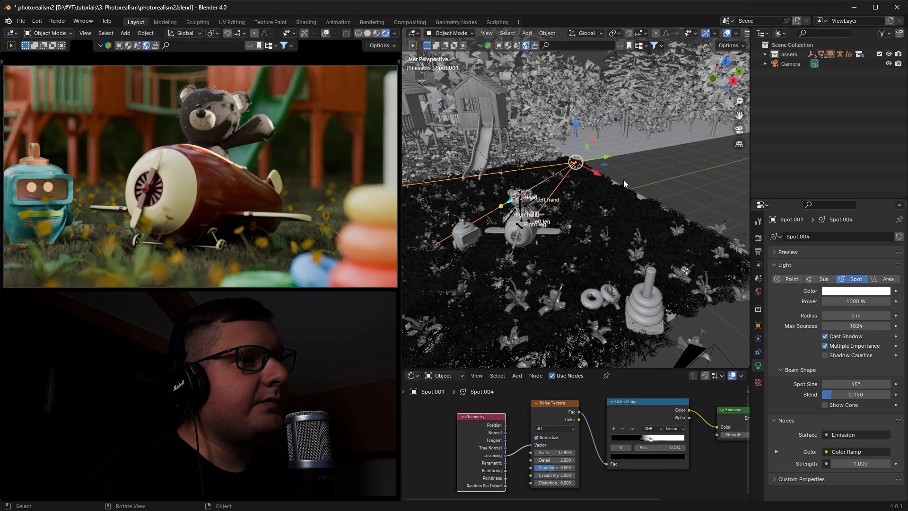
left_click_drag(605, 158, 657, 176)
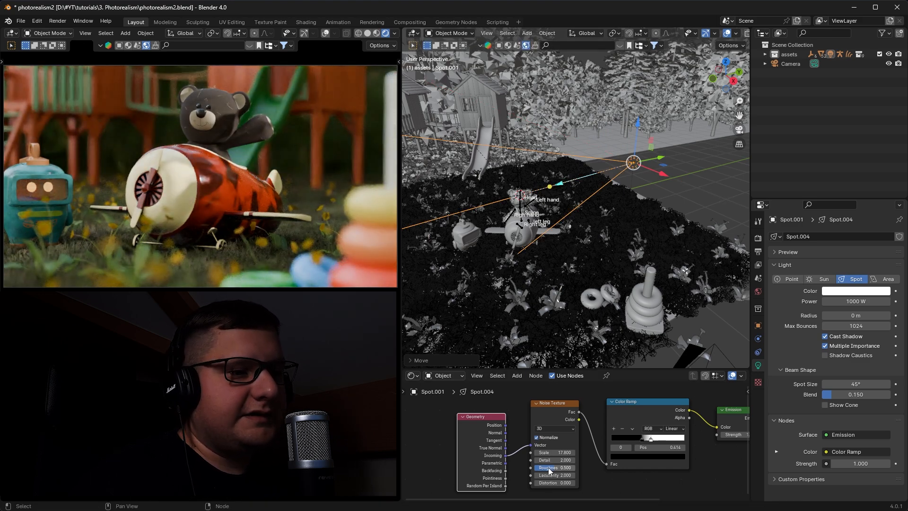
- Raise the Noise Texture's Roughness to 1.000 and enlarge the node editor to show the whole node
left_click_drag(549, 470, 572, 469)
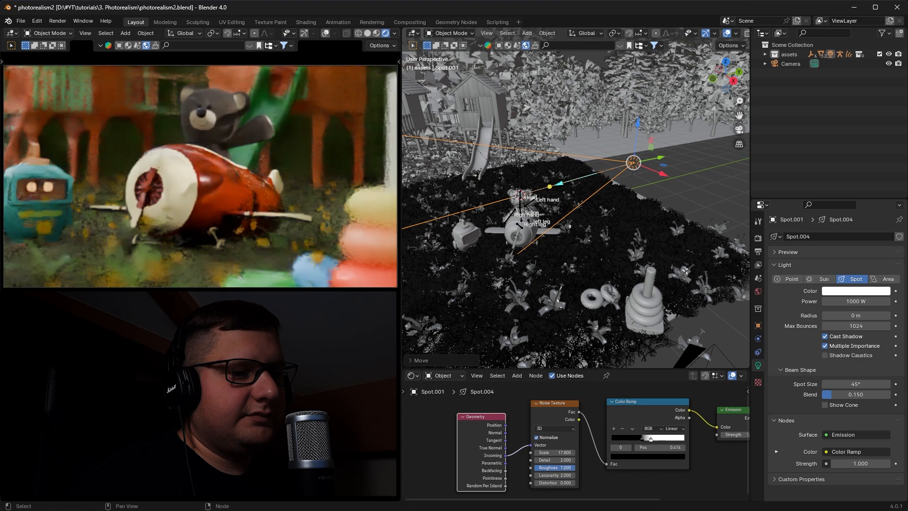
scroll(565, 467, "up", 3)
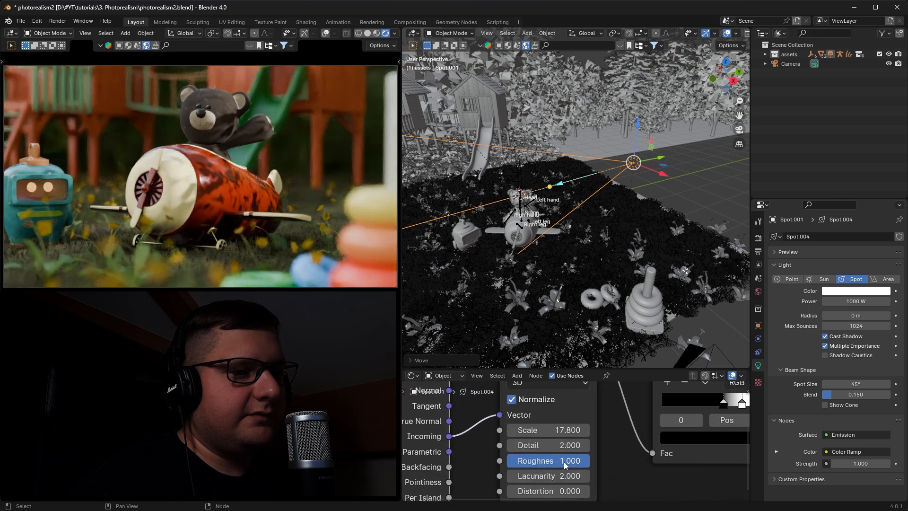
left_click_drag(579, 369, 579, 250)
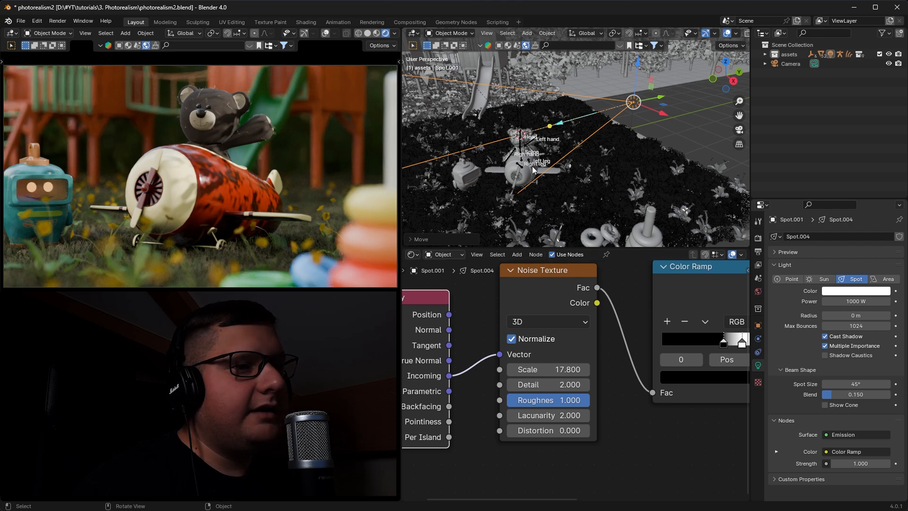
- Soften the spot light's shadows by setting its radius to 0.035 m
scroll(533, 166, "up", 8)
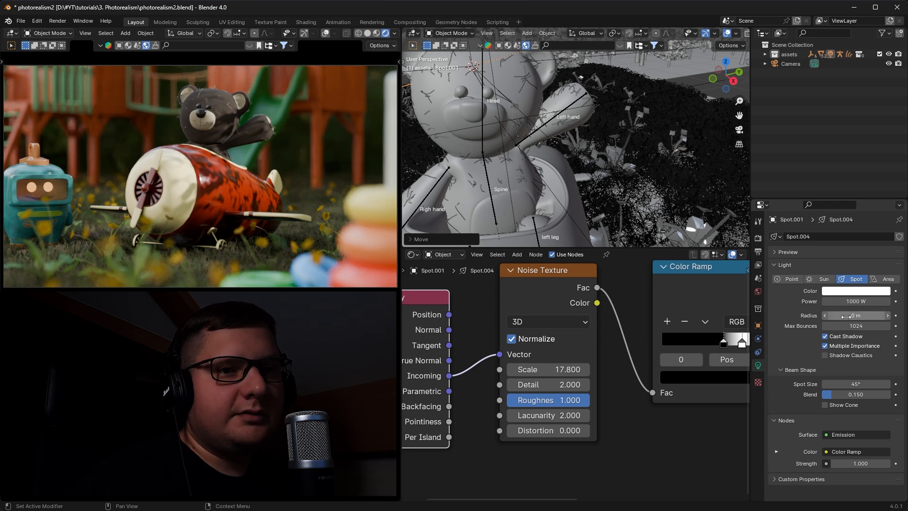
left_click_drag(847, 316, 864, 315)
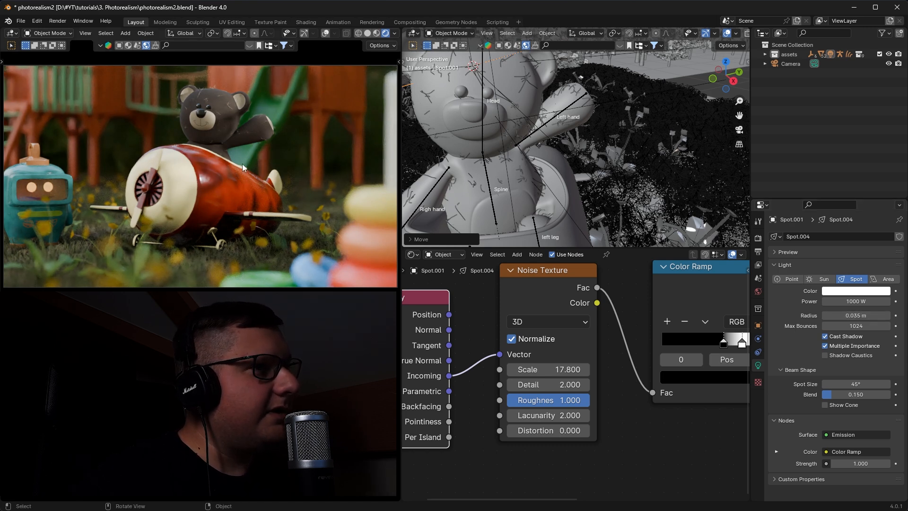
- Reposition the spot light behind the teddy bear and adjust its height so broken-up rim light falls on the head
scroll(492, 176, "down", 5)
scroll(497, 176, "down", 5)
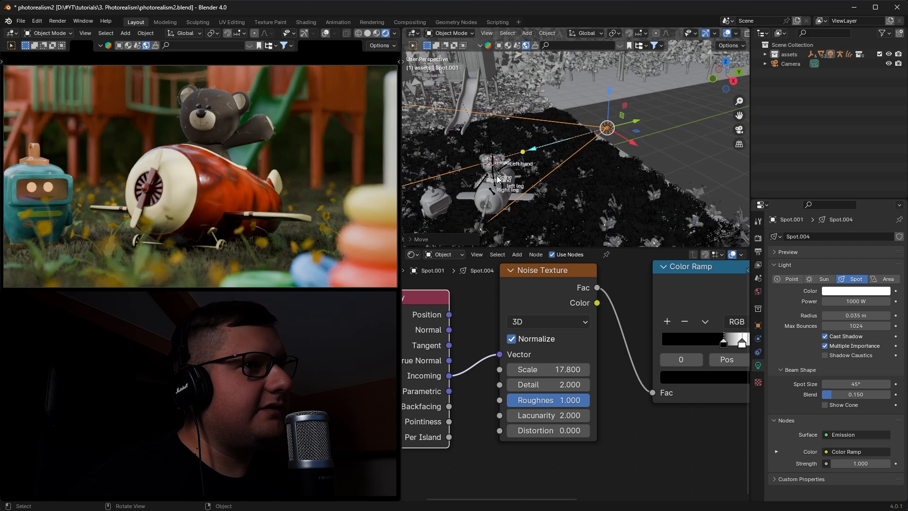
middle_click_drag(587, 141, 554, 150)
mouse_move(639, 133)
left_mouse_down()
mouse_move(626, 129)
mouse_move(646, 129)
left_mouse_up()
middle_click_drag(620, 149, 606, 101)
mouse_move(615, 91)
left_mouse_down()
mouse_move(608, 66)
mouse_move(610, 75)
left_mouse_up()
middle_click_drag(654, 99, 637, 114)
left_click_drag(636, 115, 563, 83)
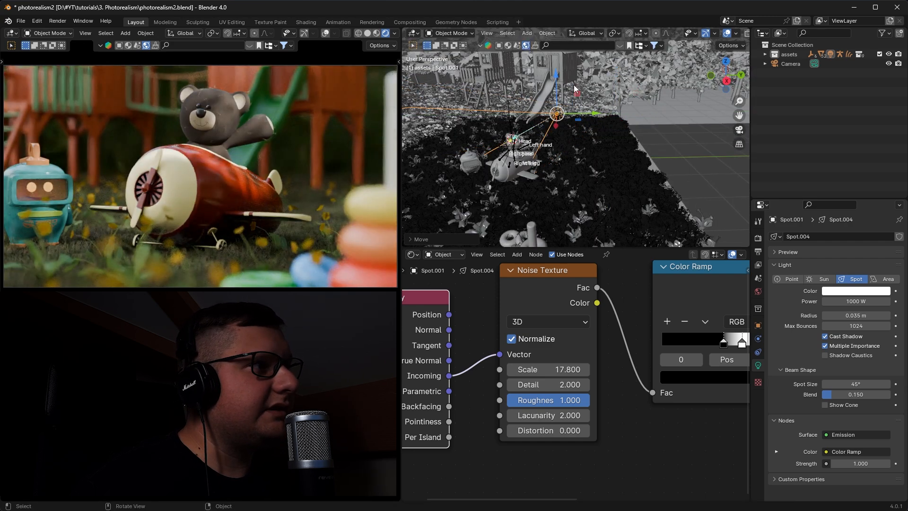
middle_click_drag(588, 116, 548, 132)
mouse_move(546, 133)
left_mouse_down()
mouse_move(564, 117)
mouse_move(550, 124)
left_mouse_up()
middle_click_drag(550, 125, 588, 97)
left_click_drag(585, 67, 587, 88)
middle_click_drag(588, 88, 602, 119)
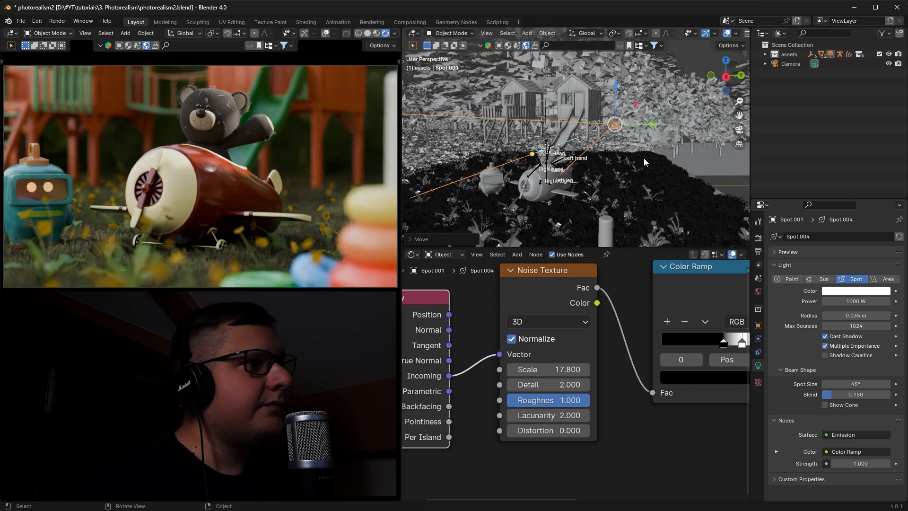
- Duplicate the spot light and place the copy above the teddy bear, on the opposite side from the original
middle_click_drag(647, 163, 643, 136)
key("shift+d")
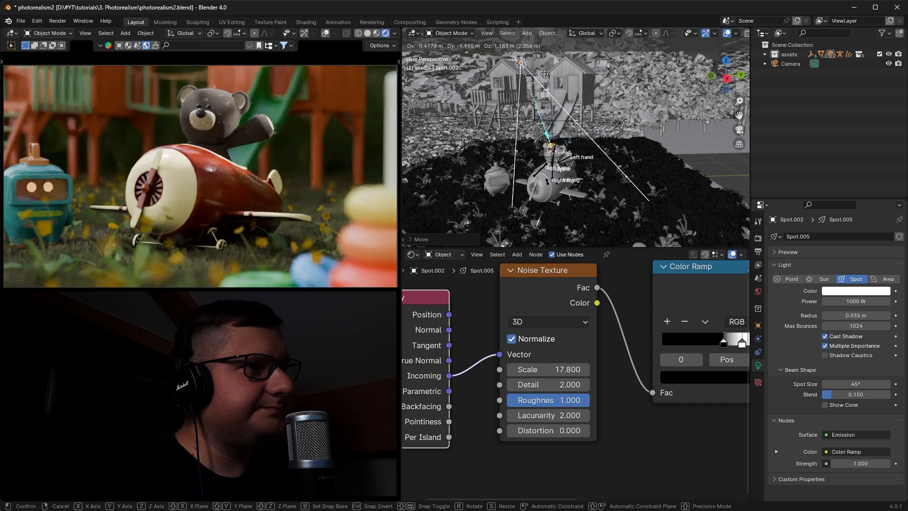
left_click(545, 74)
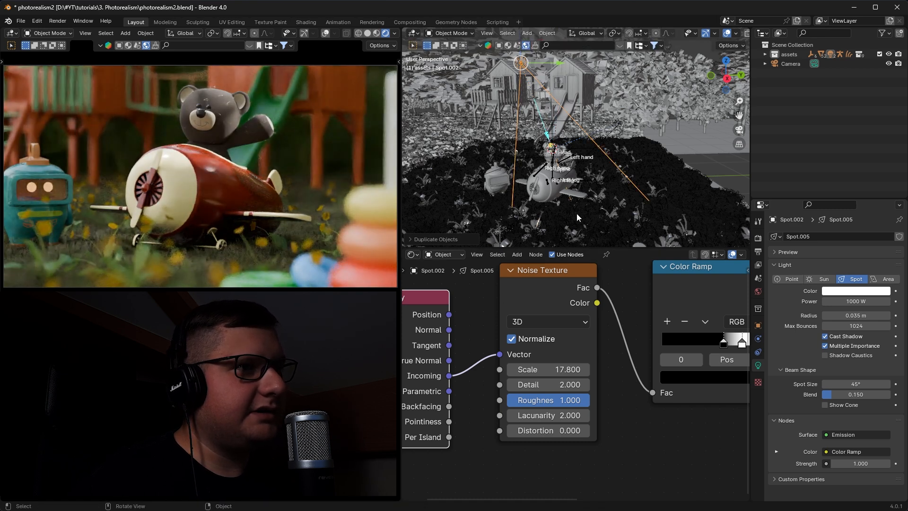
- Move the duplicated spot light along the X axis to behind the teddy bear and fine-tune its height
middle_click_drag(577, 214, 552, 103)
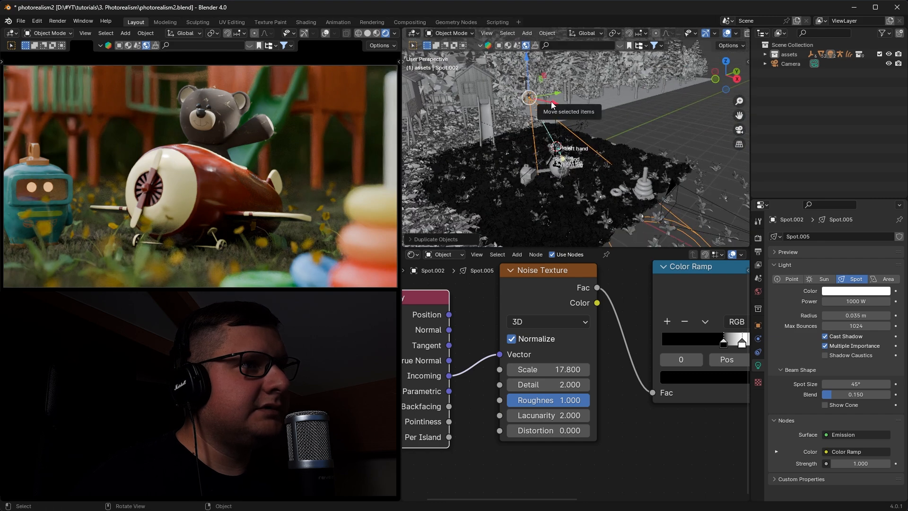
left_click_drag(552, 102, 510, 88)
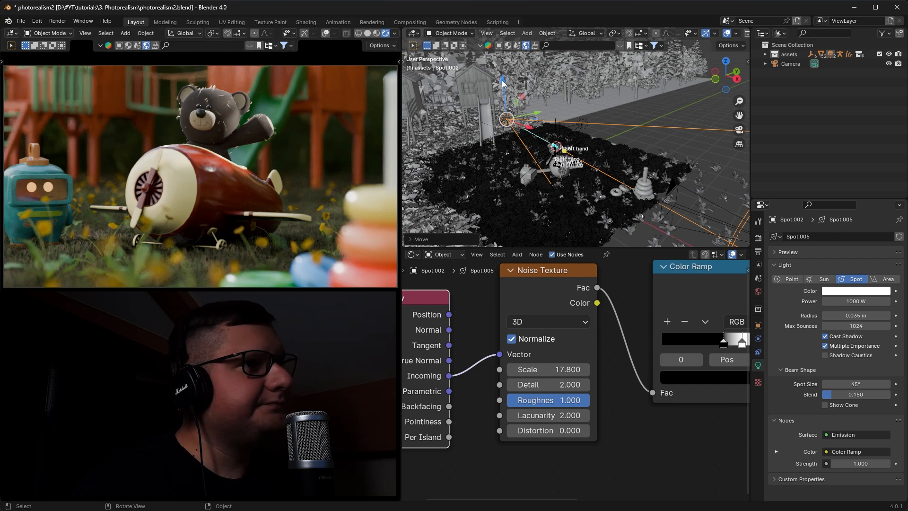
left_click_drag(504, 86, 504, 78)
- Make the Scene Collection active and add a mesh cube to it
middle_click_drag(608, 154, 575, 171)
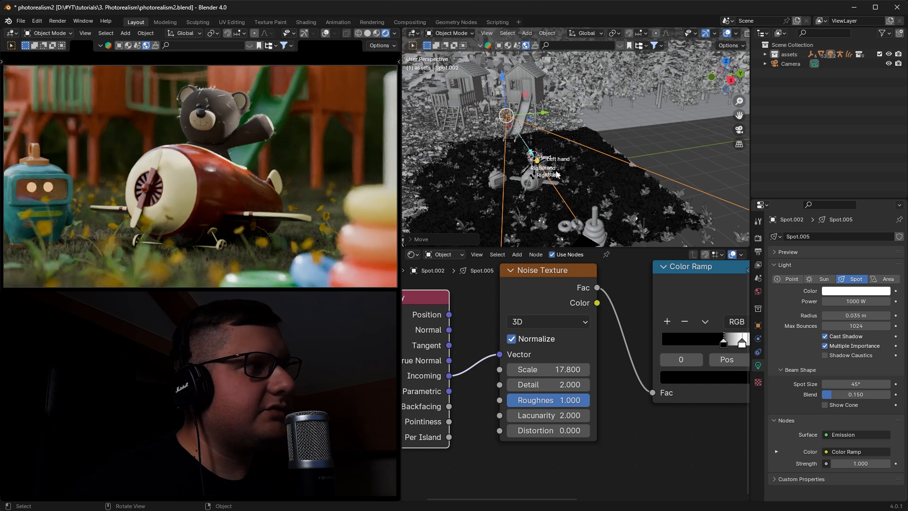
mouse_move(549, 171)
middle_mouse_down()
mouse_move(549, 155)
mouse_move(539, 171)
mouse_move(541, 156)
mouse_move(548, 160)
middle_mouse_up()
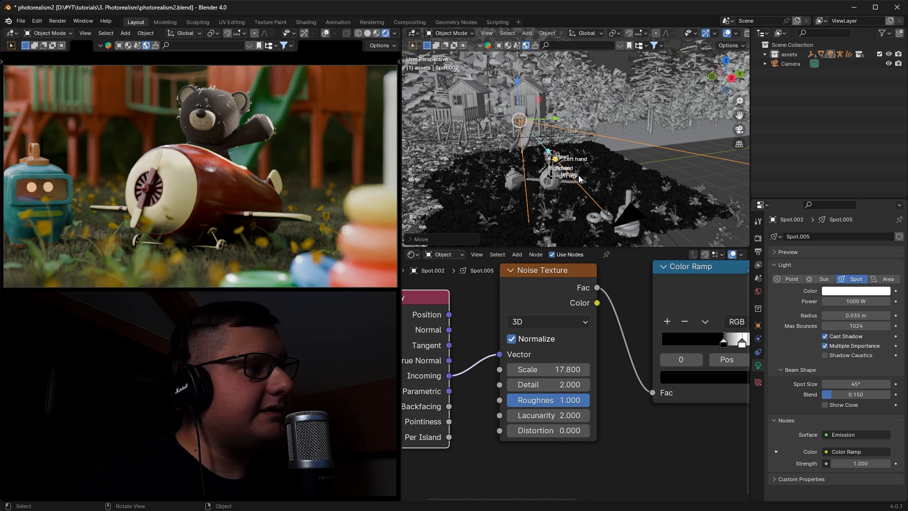
middle_click_drag(591, 126, 568, 135)
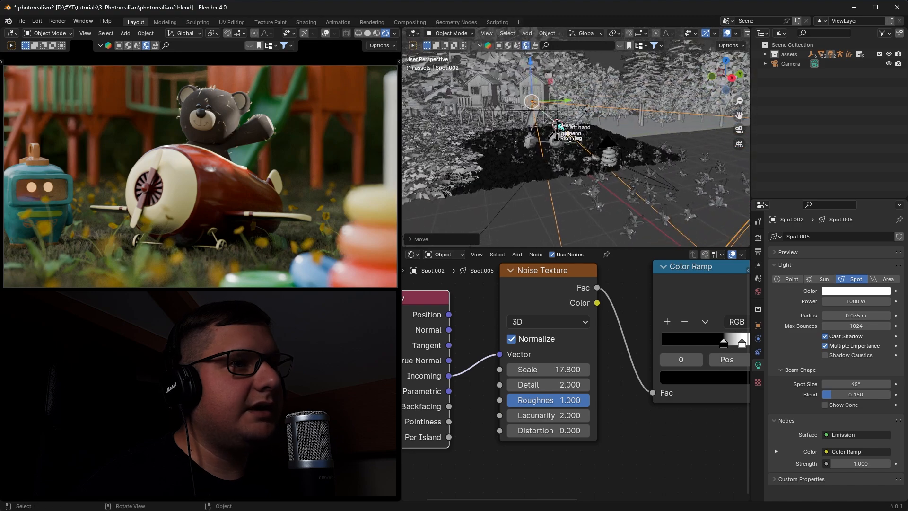
scroll(562, 128, "up", 3)
scroll(561, 129, "down", 5)
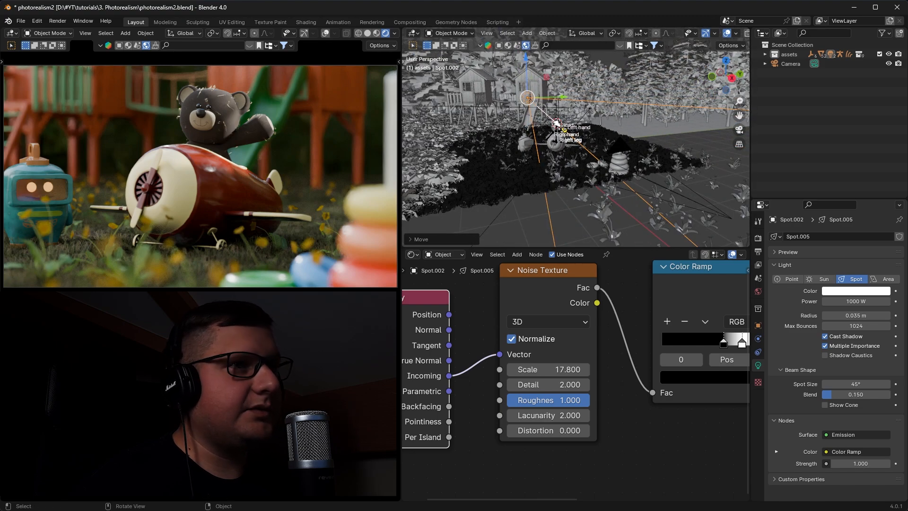
key("shift+a")
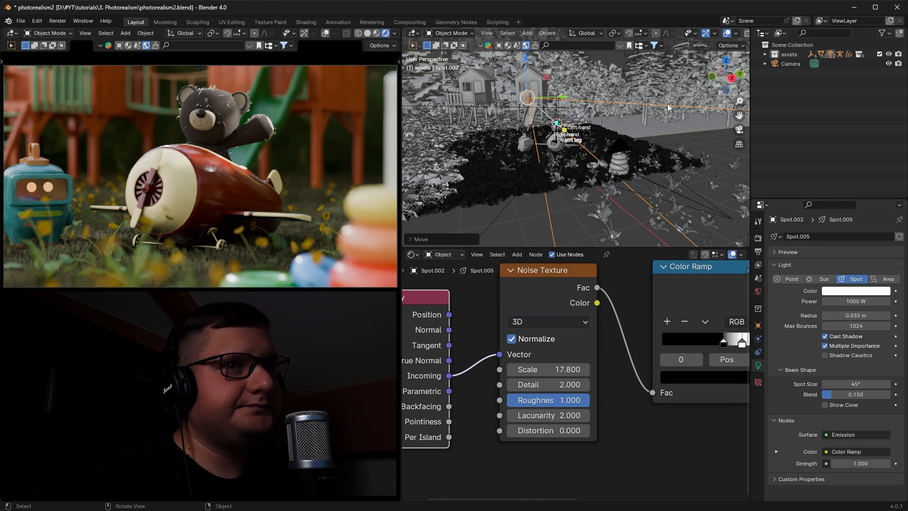
left_click(790, 44)
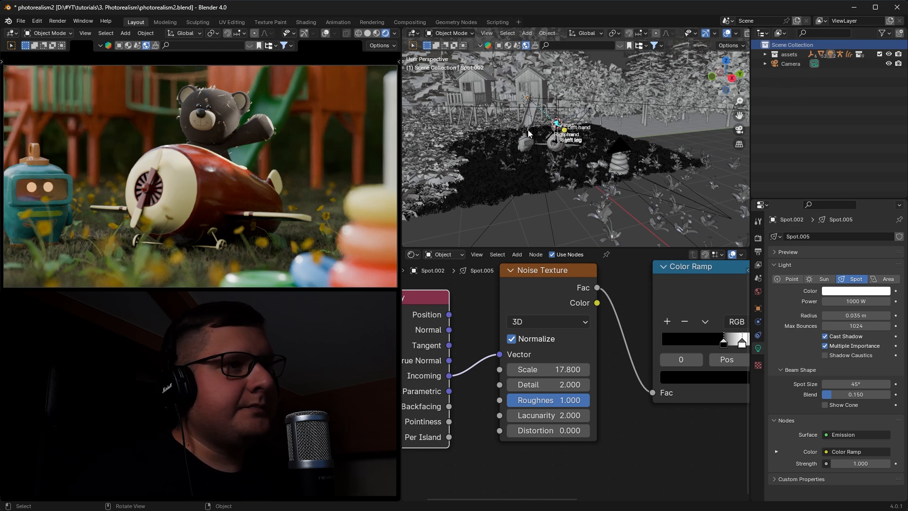
key("shift+a")
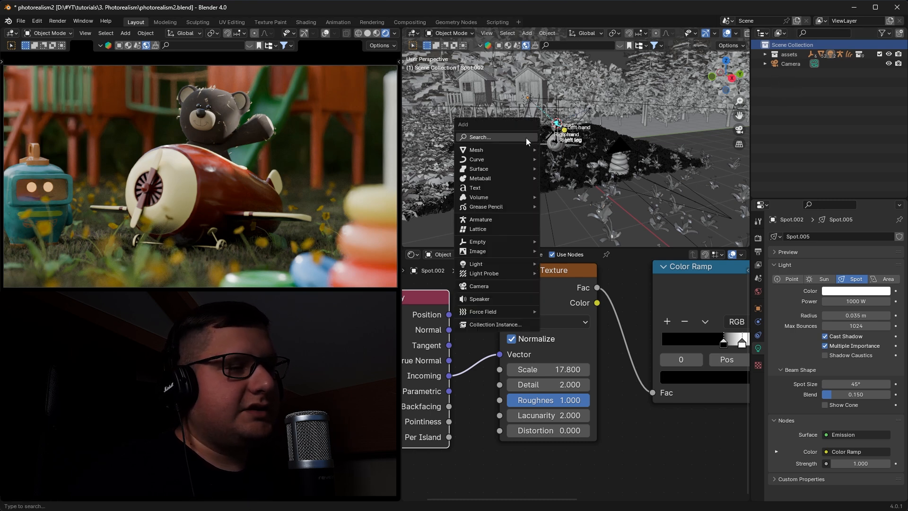
mouse_move(524, 149)
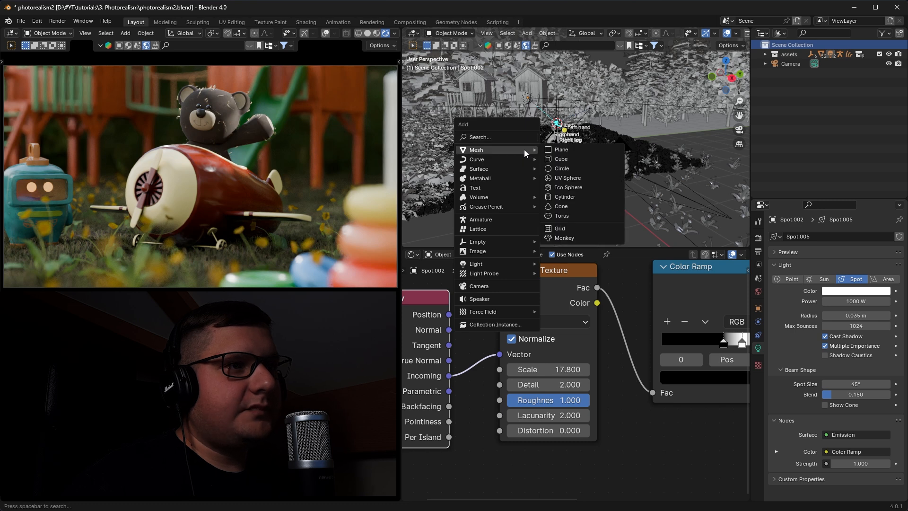
left_click(568, 159)
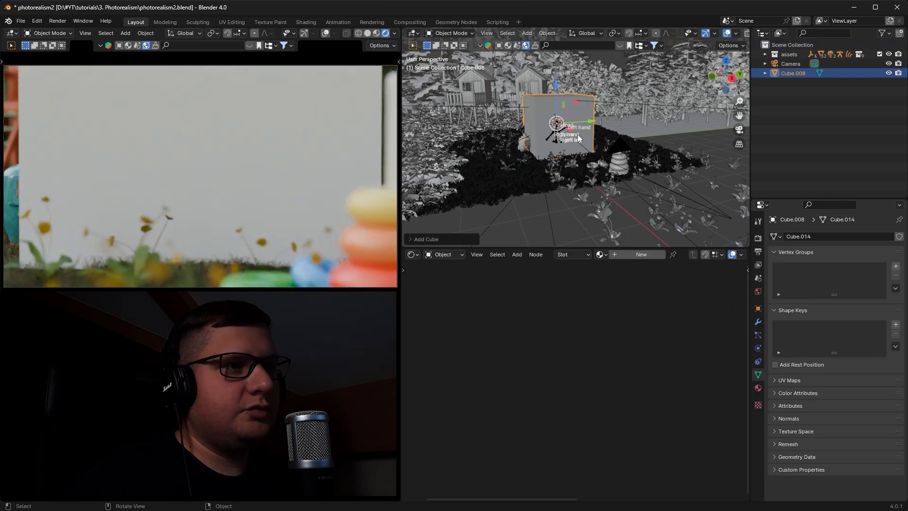
- Set the new cube's viewport display to Wire so it no longer hides the playground scene
mouse_move(571, 135)
middle_mouse_down()
mouse_move(540, 155)
mouse_move(562, 128)
middle_mouse_up()
scroll(562, 129, "up", 3)
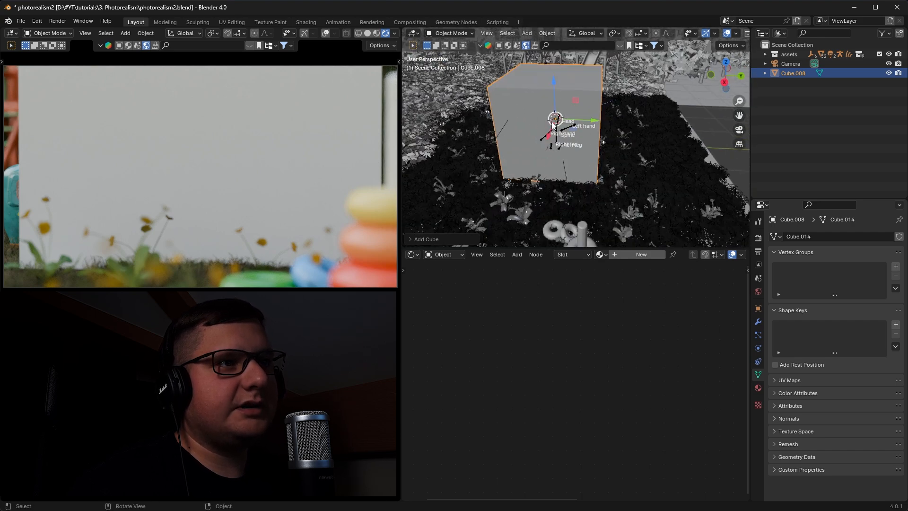
left_click(758, 310)
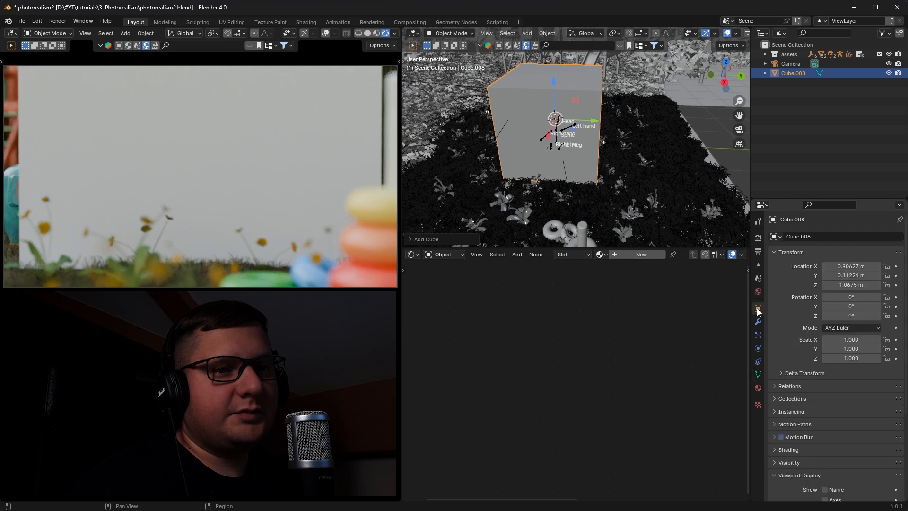
scroll(796, 297, "down", 5)
scroll(795, 297, "down", 2)
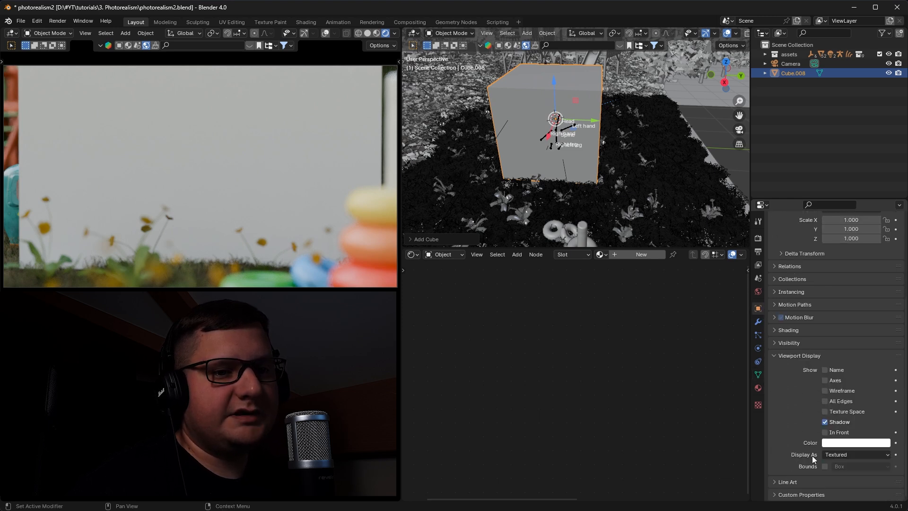
left_click(842, 455)
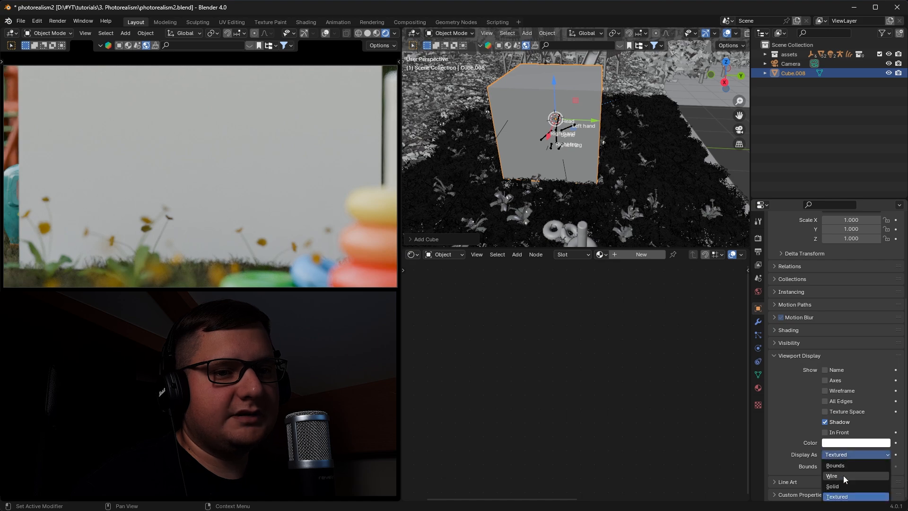
left_click(844, 476)
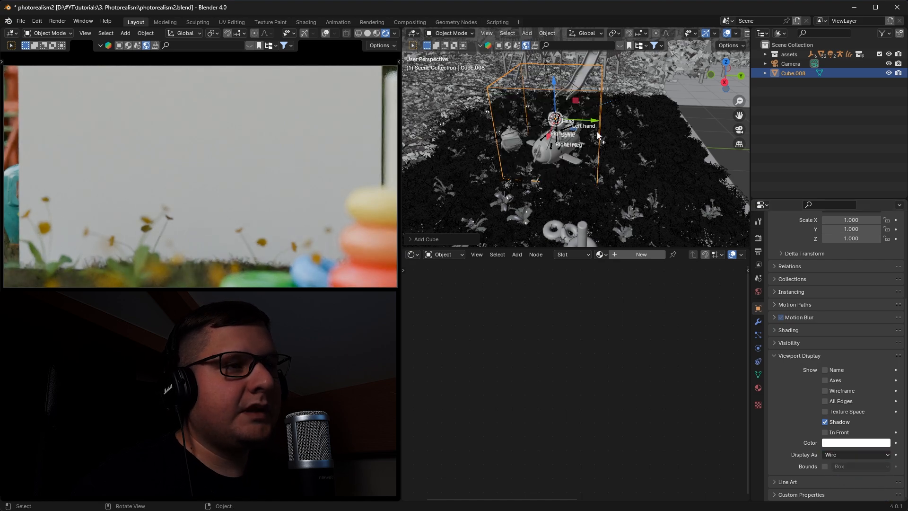
- Scale the wireframe cube up to about 3.14 so it encloses the toy scene, and apply its scale
middle_click_drag(586, 143, 629, 126)
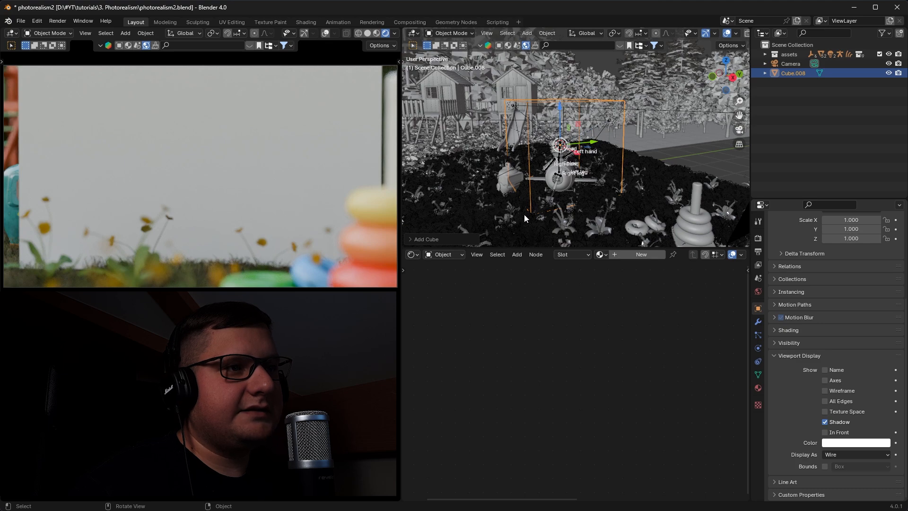
middle_click_drag(609, 183, 588, 185)
scroll(577, 176, "down", 3)
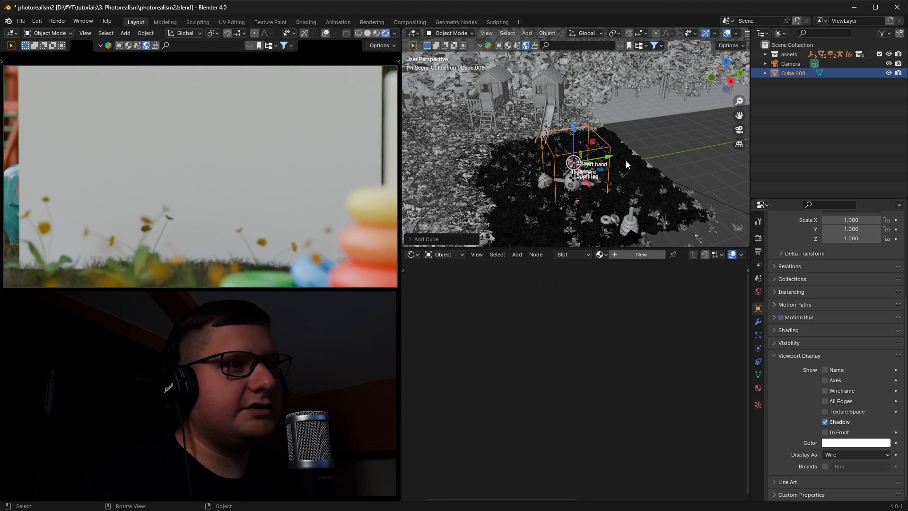
key("s")
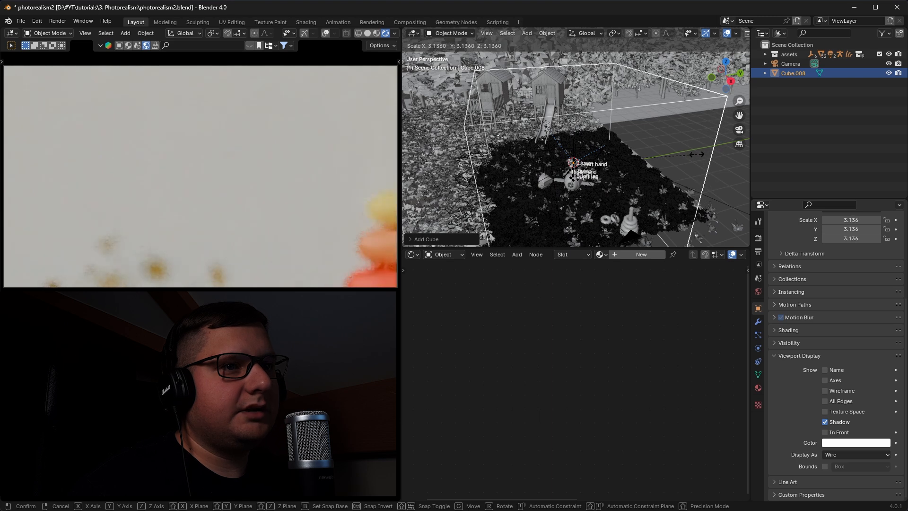
left_click(696, 155)
scroll(610, 178, "down", 4)
middle_click_drag(605, 177, 595, 162)
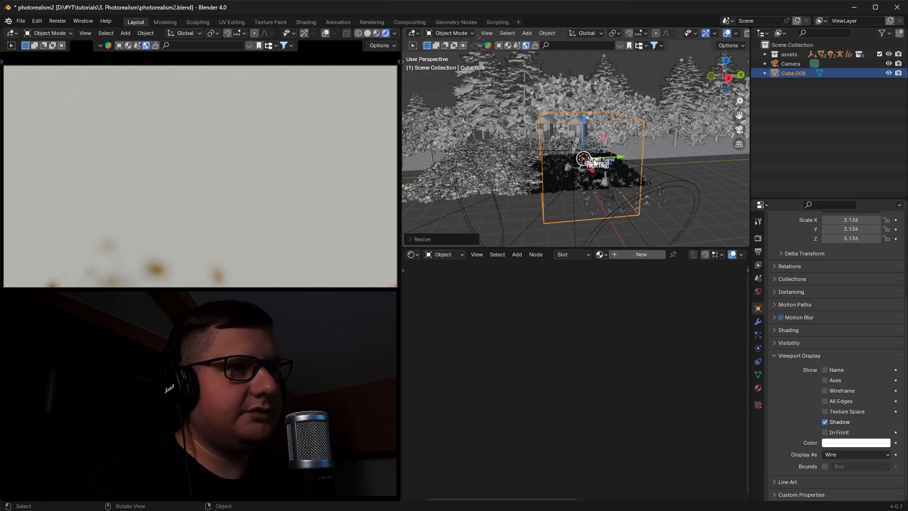
key("ctrl+a")
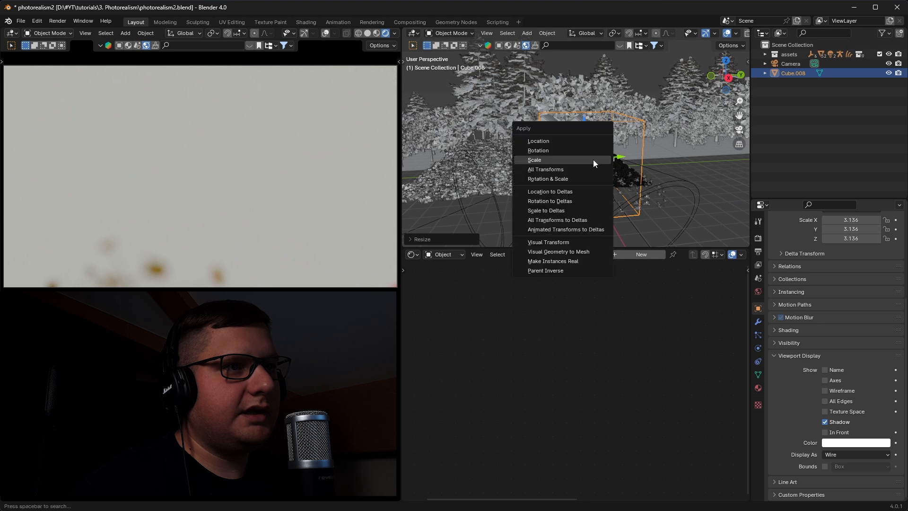
left_click(537, 161)
- Create a new material for the cube and delete its Principled BSDF node
left_click_drag(550, 247, 544, 305)
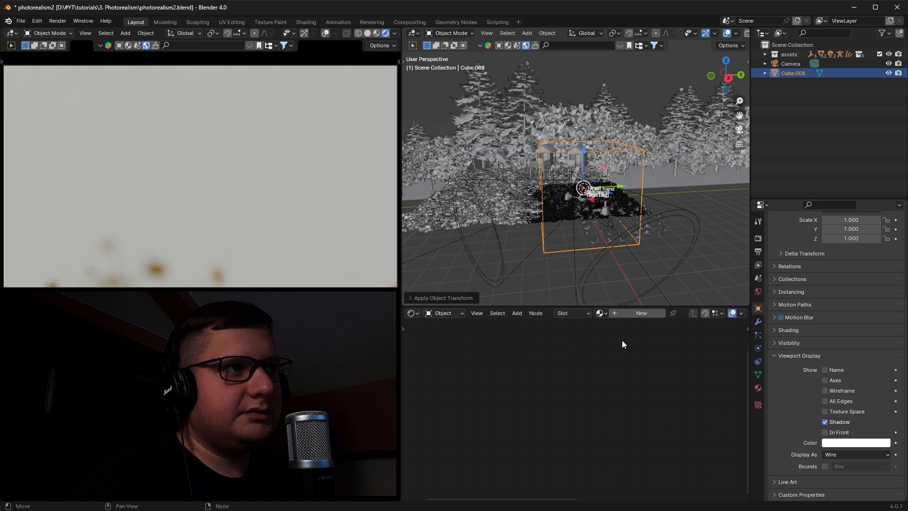
left_click(618, 314)
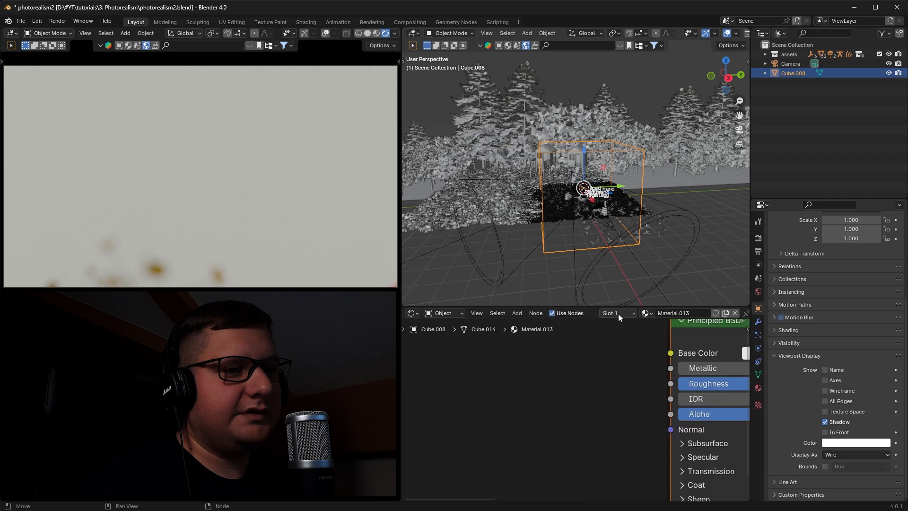
key("Home")
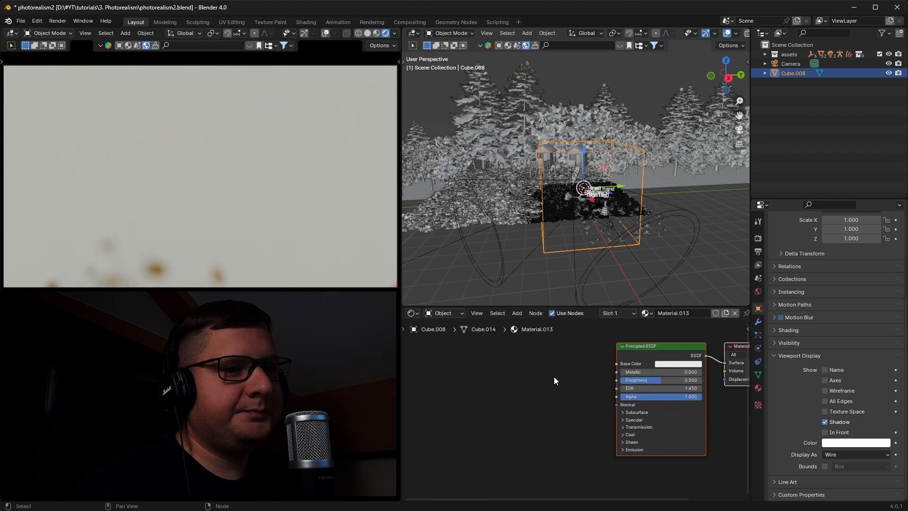
left_click(597, 348)
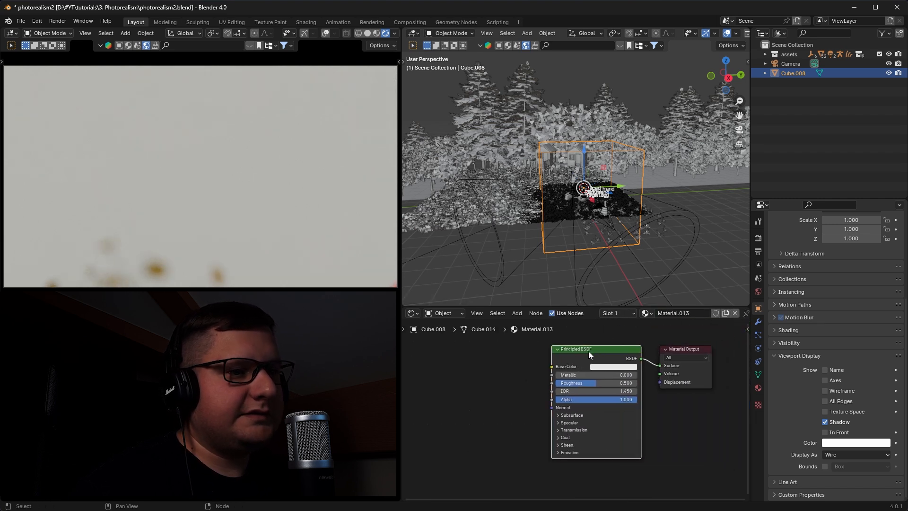
key("x")
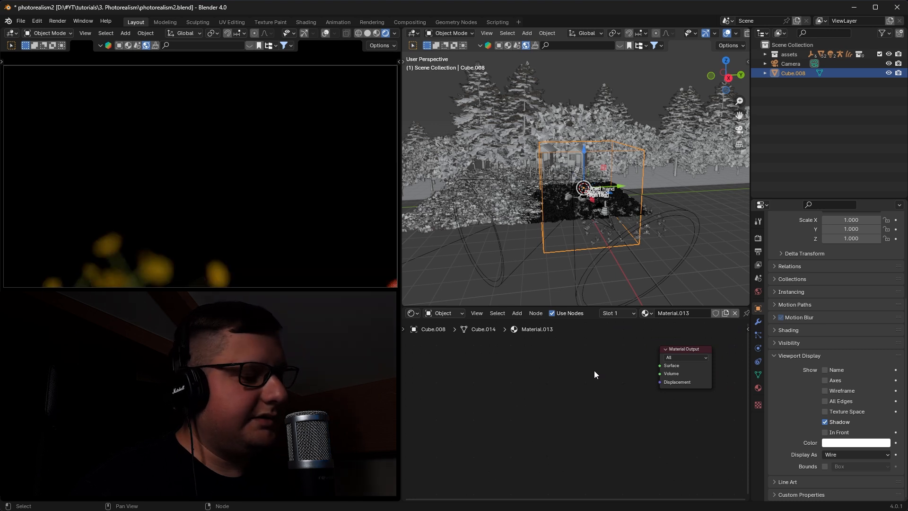
- Add a Volume Scatter node and connect it to the Volume input of the Material Output
key("shift+a")
left_click(571, 379)
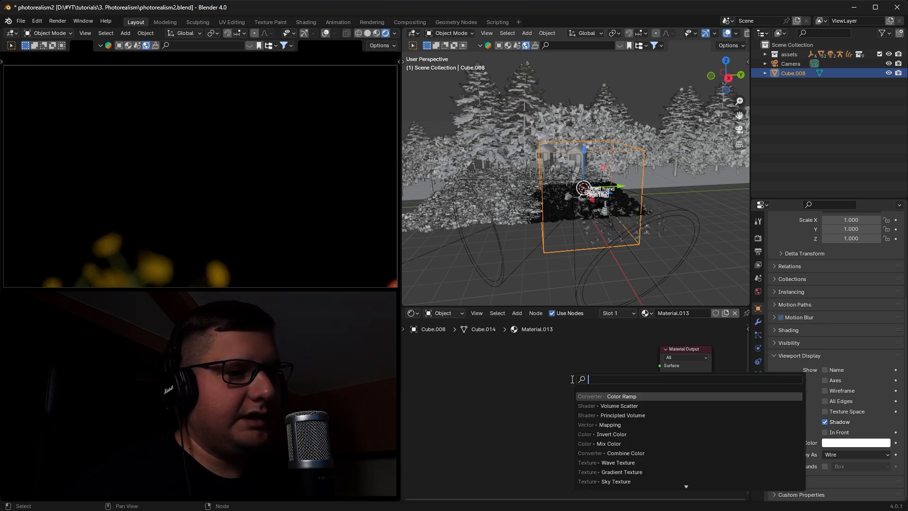
left_click(615, 406)
left_click(589, 373)
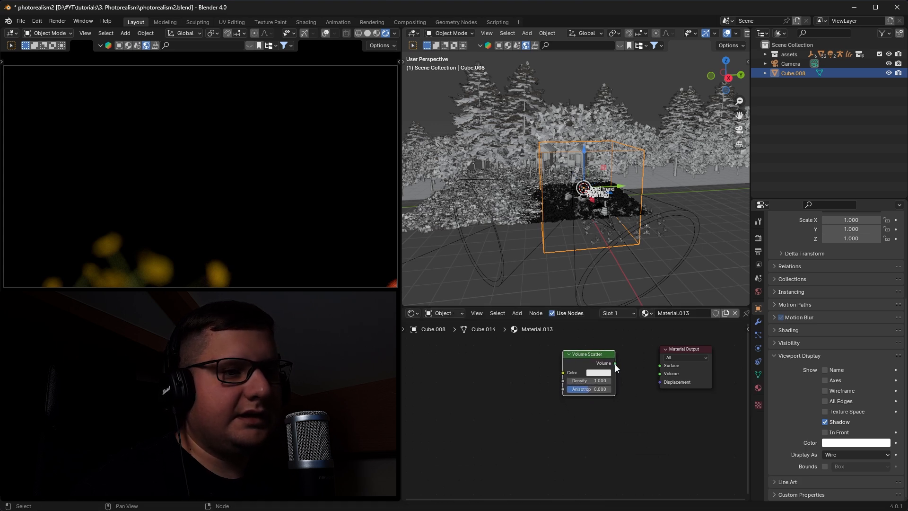
left_click_drag(615, 364, 638, 383)
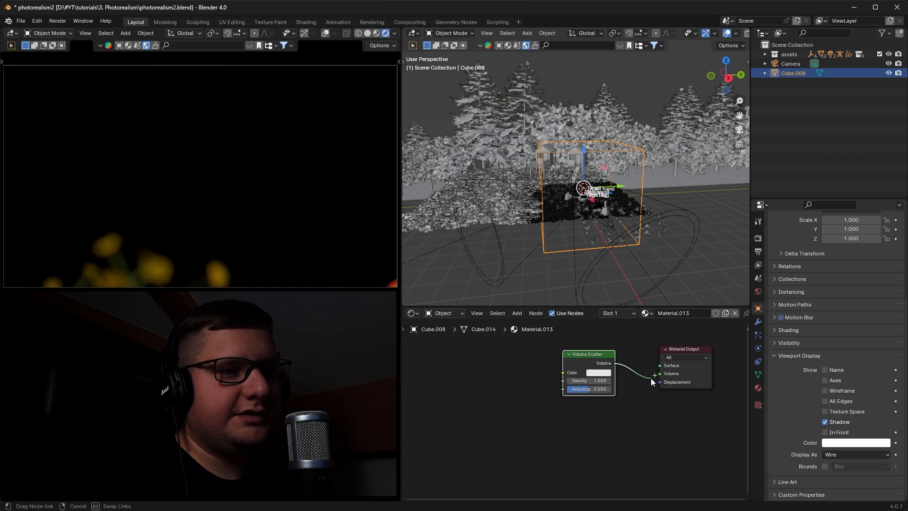
left_click_drag(658, 378, 658, 375)
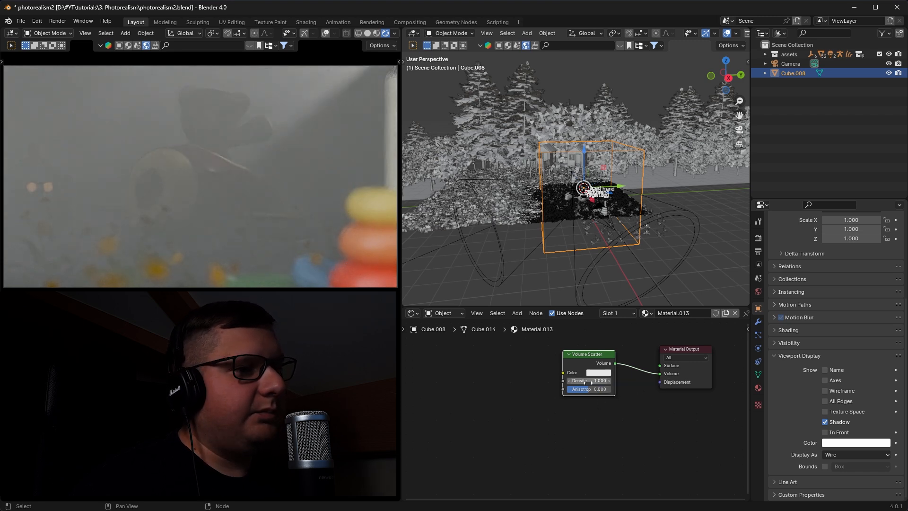
- Try a Volume Scatter density of 0.005
scroll(589, 379, "up", 4)
left_click(589, 379)
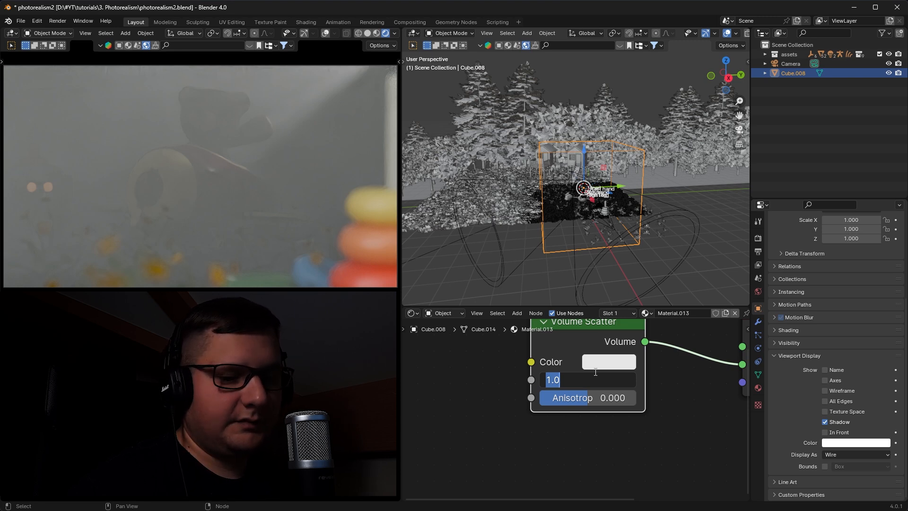
type("0.00")
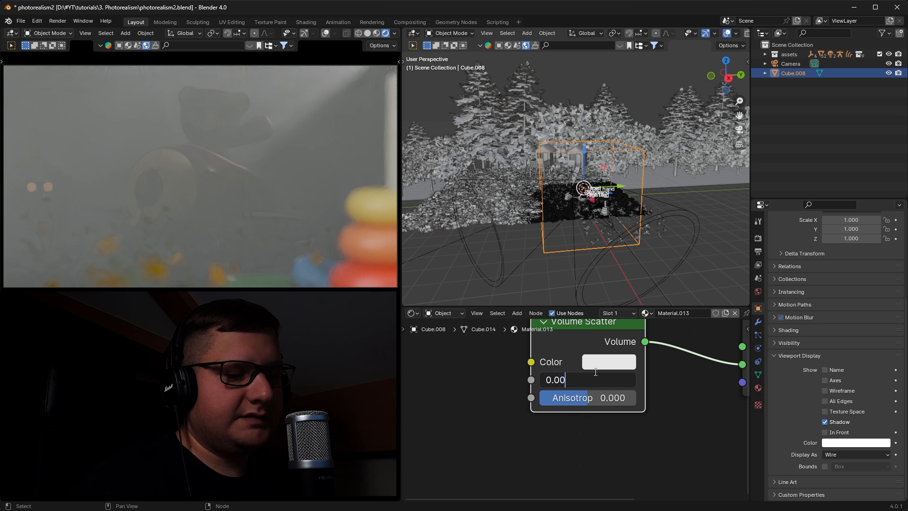
type("5")
key("Return")
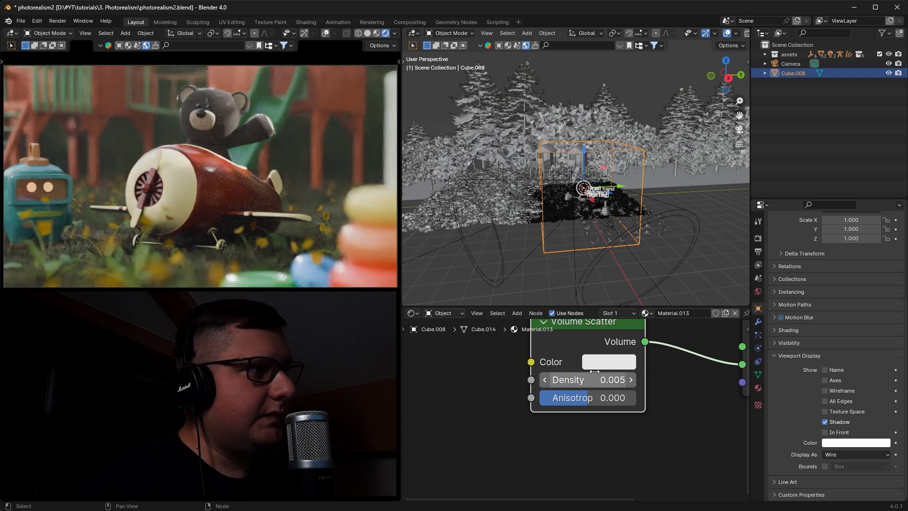
- Set the Volume Scatter density to 0.05 for thicker fog
left_click(594, 378)
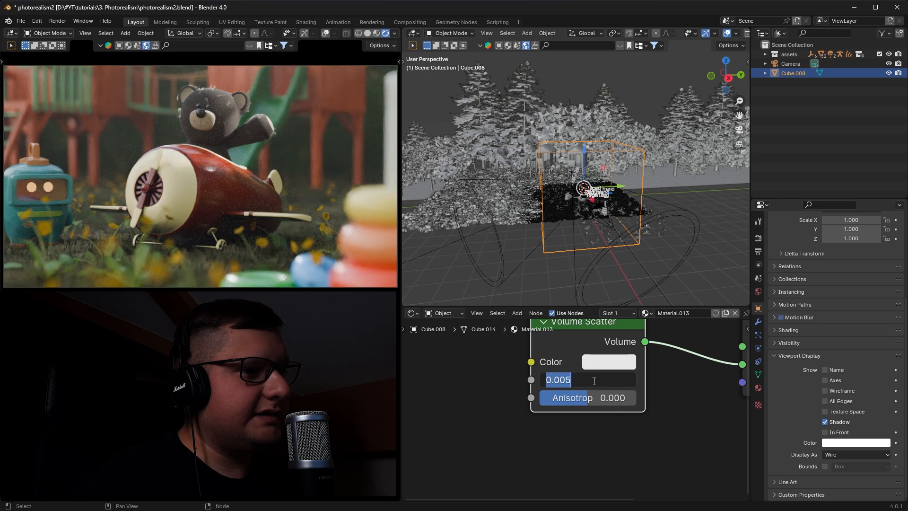
left_click_drag(594, 381, 562, 382)
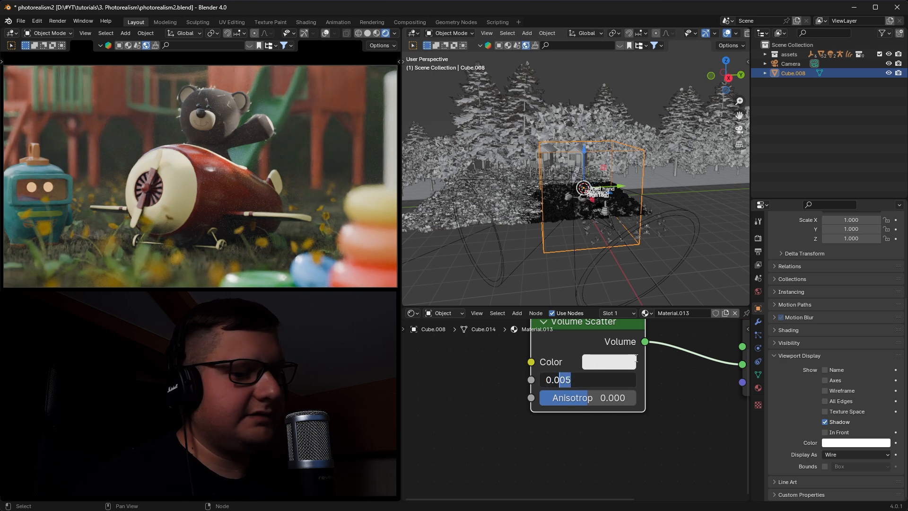
type("5")
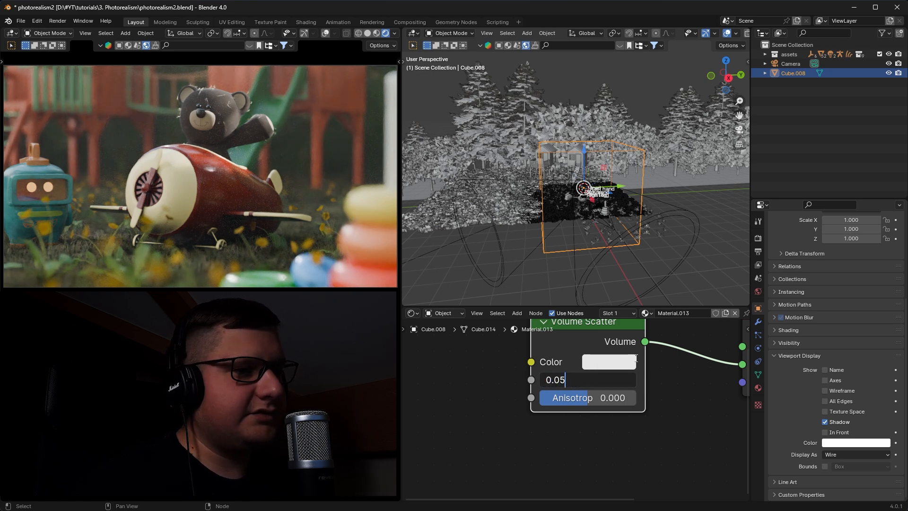
key("Return")
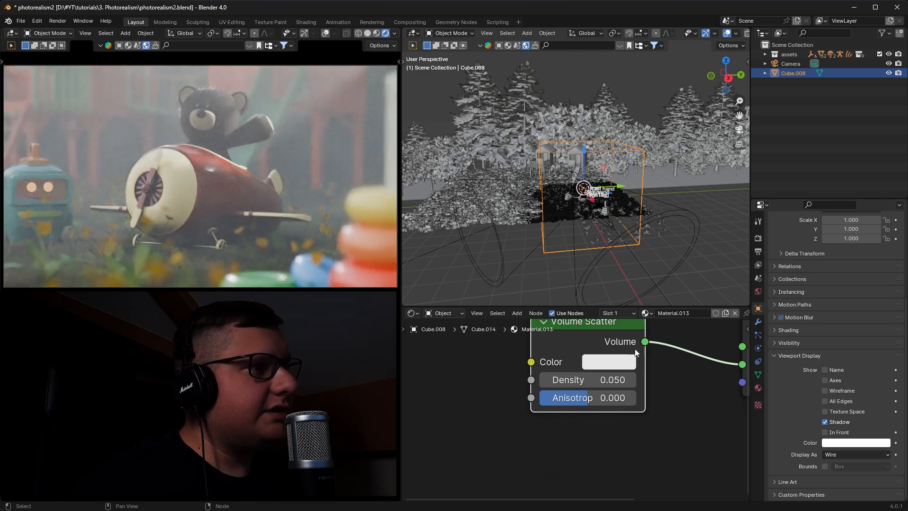
- Reposition the spot light Spot.001 beside the teddy bear to about X 0.94 m and Y 1.53 m
scroll(625, 192, "up", 5)
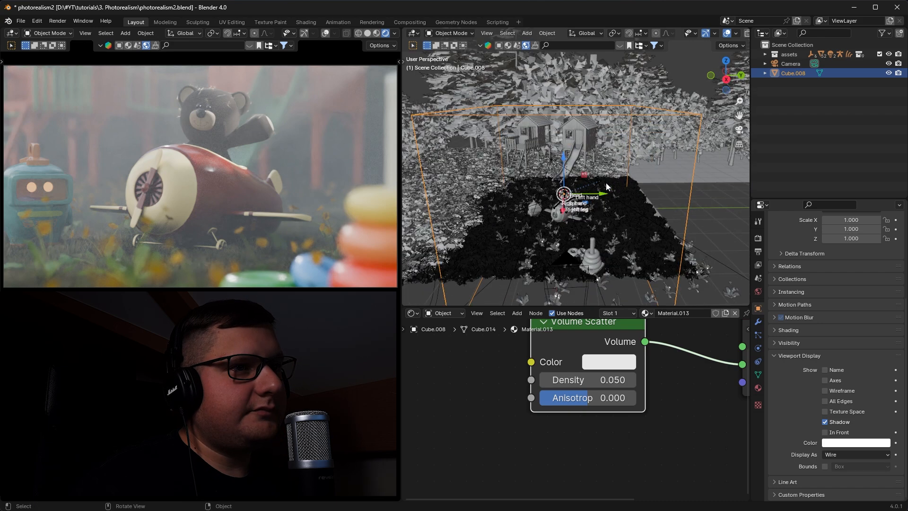
left_click(601, 181)
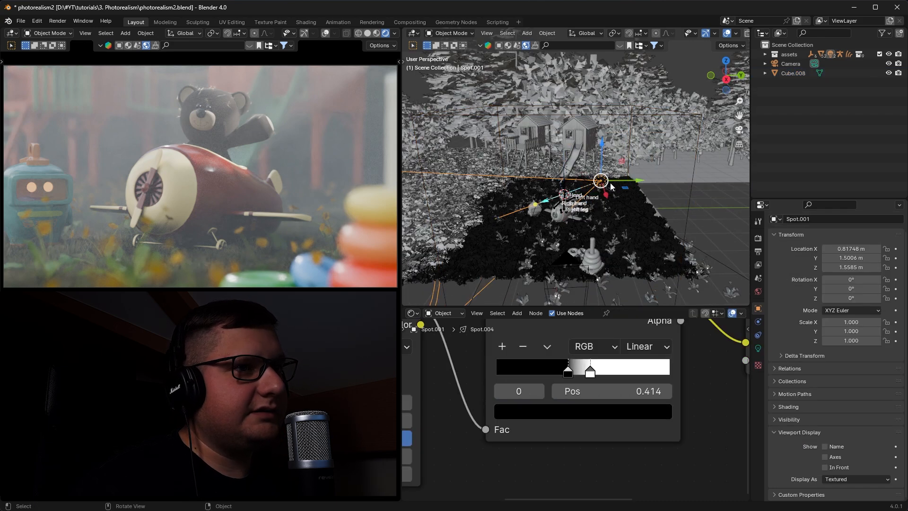
left_click_drag(634, 180, 653, 172)
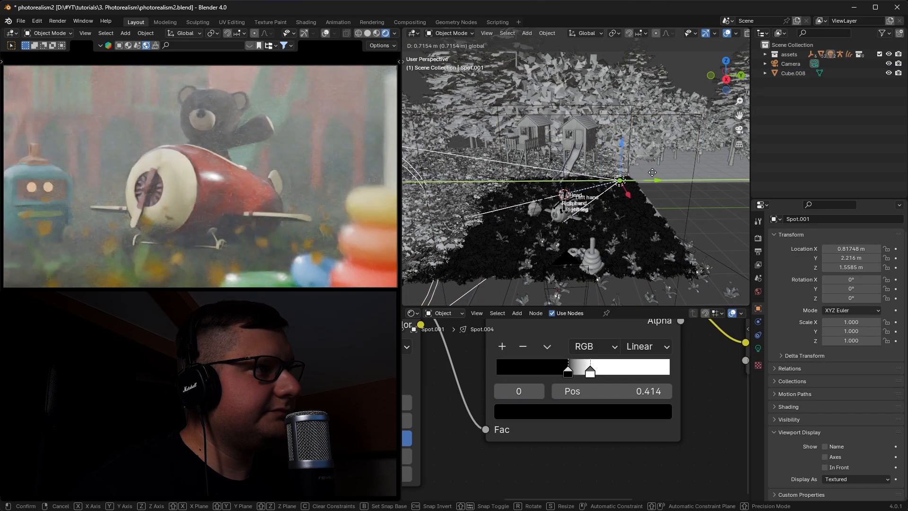
middle_click_drag(586, 201, 639, 209)
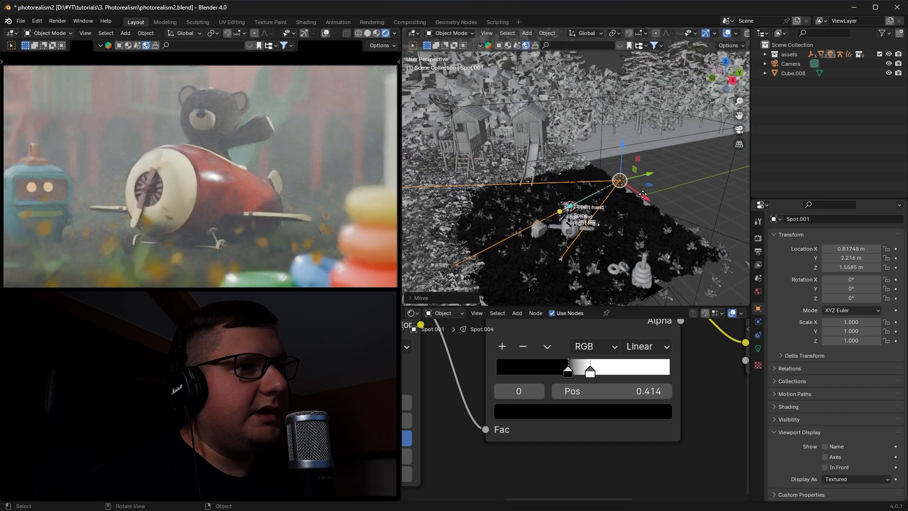
mouse_move(645, 193)
left_mouse_down()
mouse_move(627, 180)
mouse_move(636, 178)
left_mouse_up()
middle_click_drag(616, 211, 596, 183)
left_click_drag(611, 158, 611, 159)
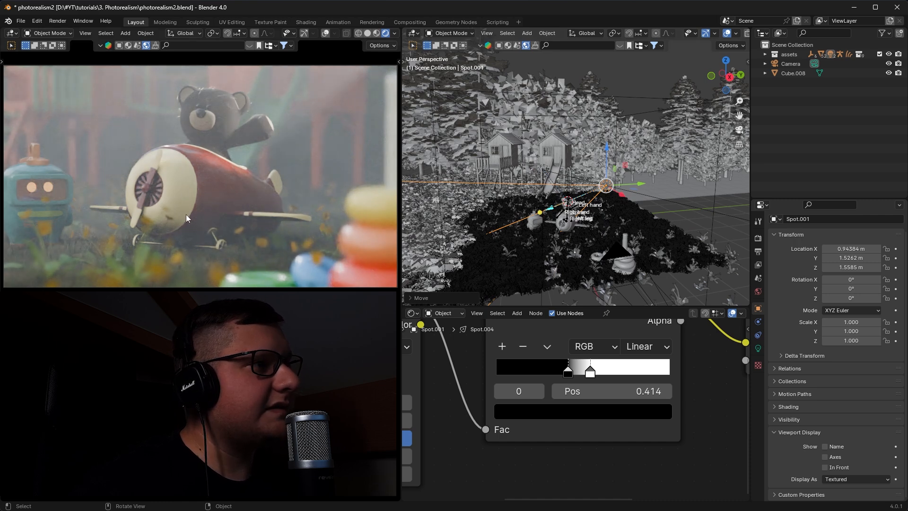
- Move the spot light Spot.002 from behind the teddy bear to above it, at about X 0.01, Y -0.64 and Z 2.25 m
middle_click_drag(515, 194, 583, 185)
left_click(510, 152)
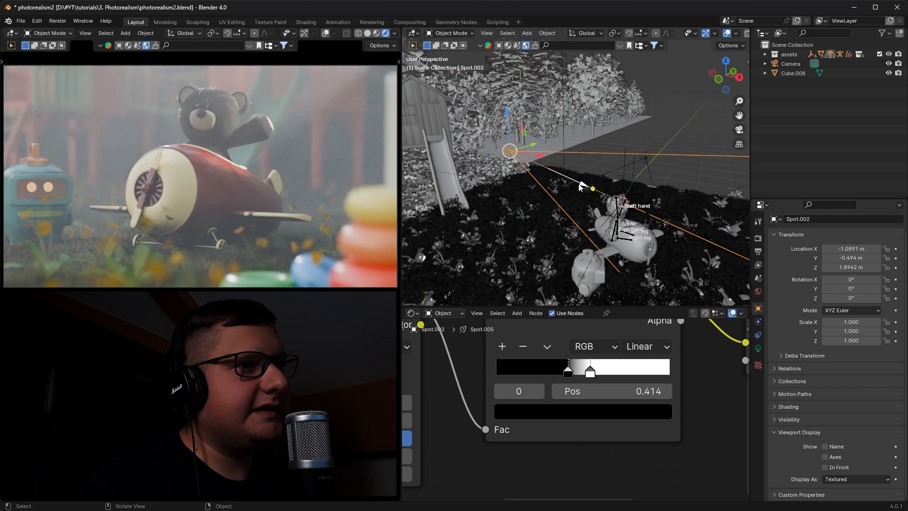
mouse_move(508, 116)
left_mouse_down()
mouse_move(507, 130)
mouse_move(511, 122)
left_mouse_up()
middle_click_drag(580, 152, 506, 173)
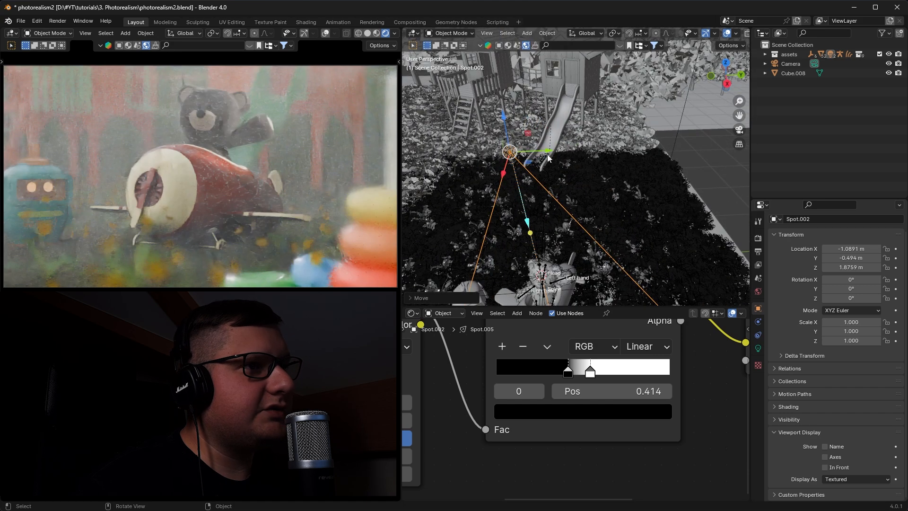
left_click_drag(547, 155, 511, 158)
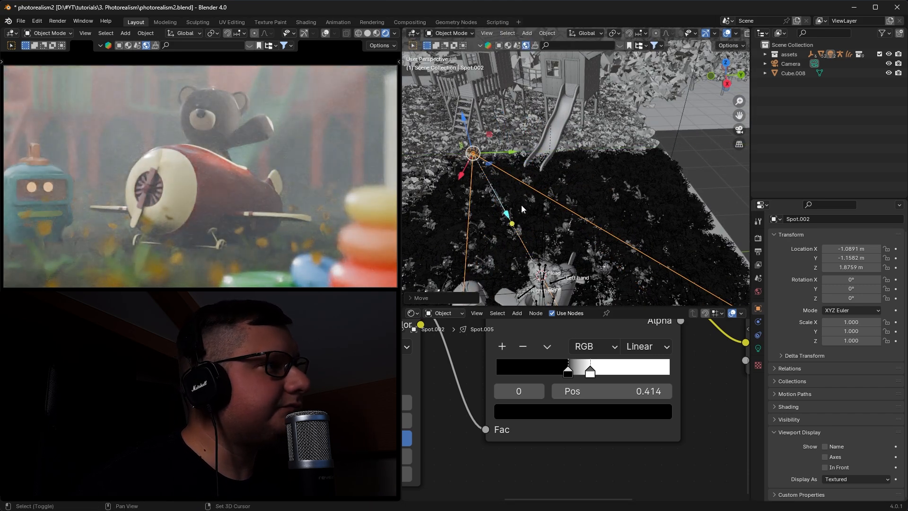
middle_click_drag(521, 205, 527, 188)
left_click_drag(500, 138, 501, 153)
left_click_drag(516, 202, 566, 130)
middle_click_drag(567, 134, 597, 106)
scroll(599, 142, "down", 3)
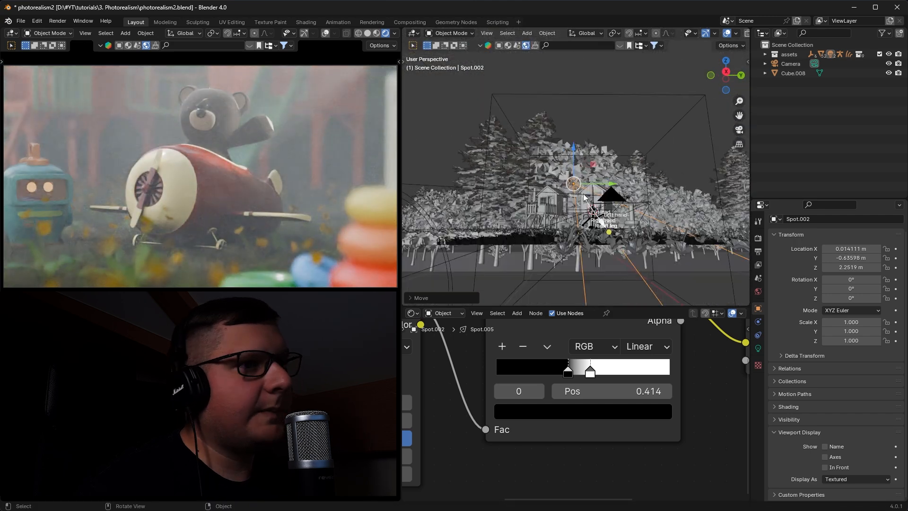
- Set the radius of the spot light Spot.001 to about 0.024 m
left_click(629, 189)
middle_click_drag(599, 142, 645, 203)
left_click(758, 348)
left_click_drag(855, 316, 836, 315)
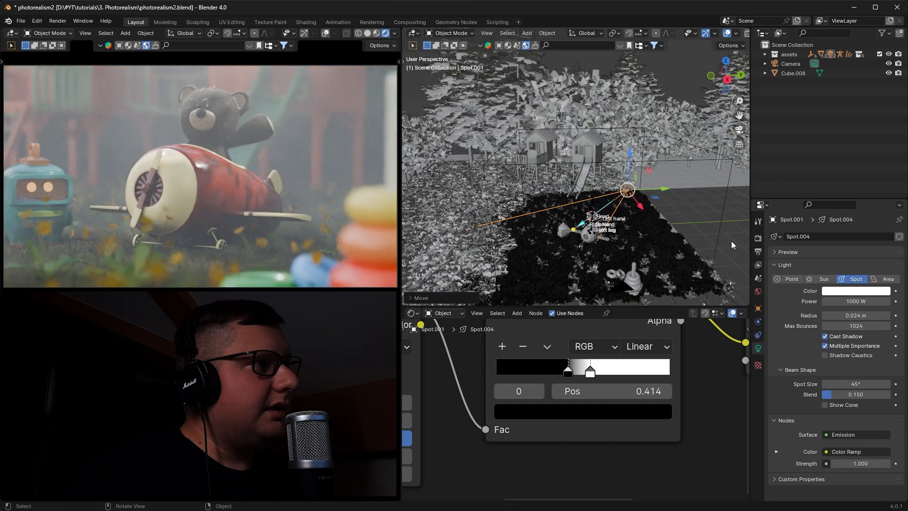
- Reposition the spot light Spot.001 near the teddy bear by shifting it along the global X and Y axes
middle_click_drag(639, 160, 596, 159)
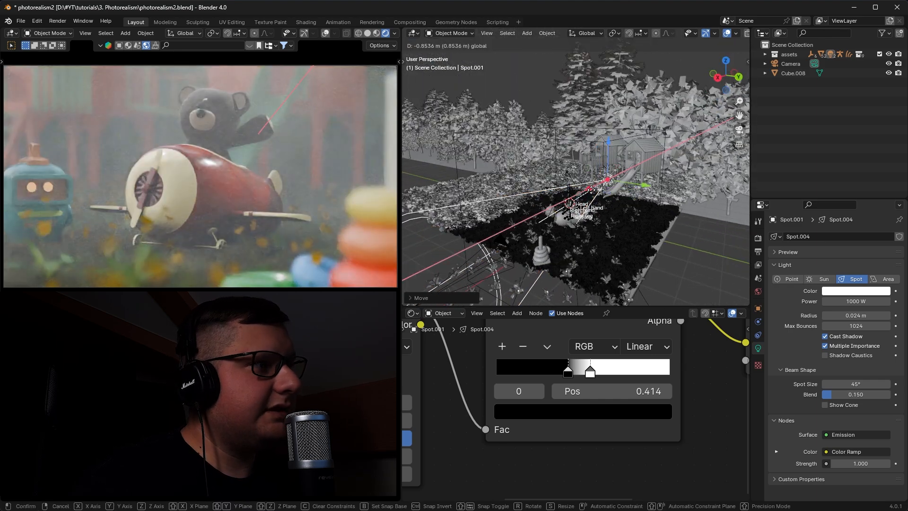
key("g")
key("z")
left_click_drag(599, 152, 600, 153)
middle_click_drag(600, 153, 578, 202)
left_click_drag(641, 202, 628, 198)
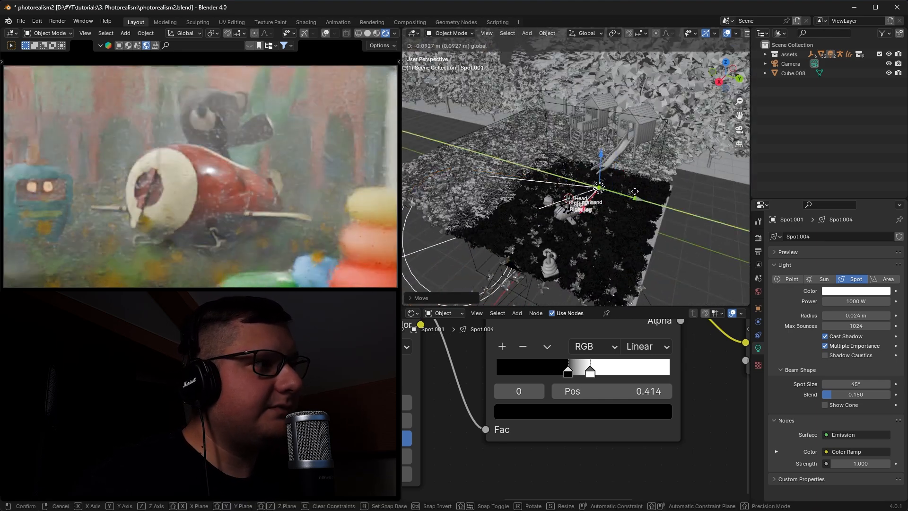
- Shift the spot light Spot.002 above the teddy bear along the global Y axis and lower it along Z
scroll(606, 193, "up", 3)
middle_click_drag(601, 191, 620, 147)
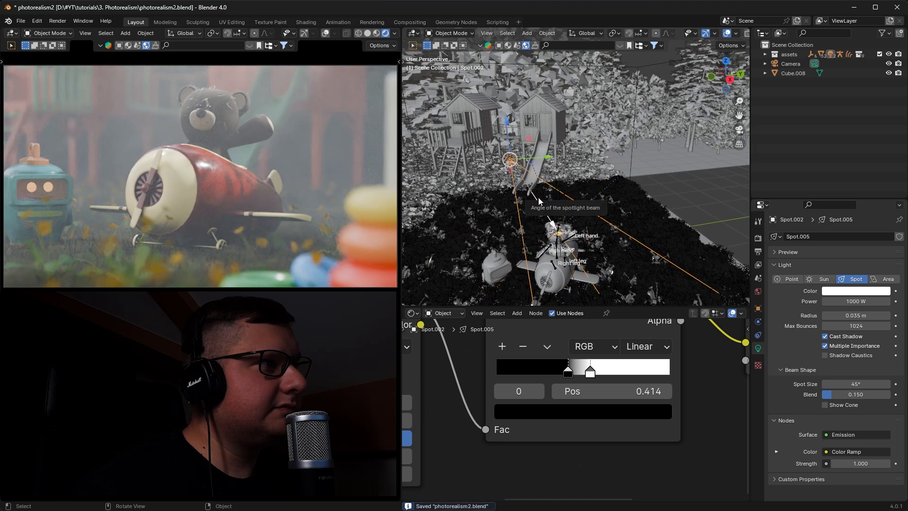
left_click_drag(549, 156, 520, 157)
middle_click_drag(513, 161, 586, 142)
left_click_drag(500, 132, 503, 156)
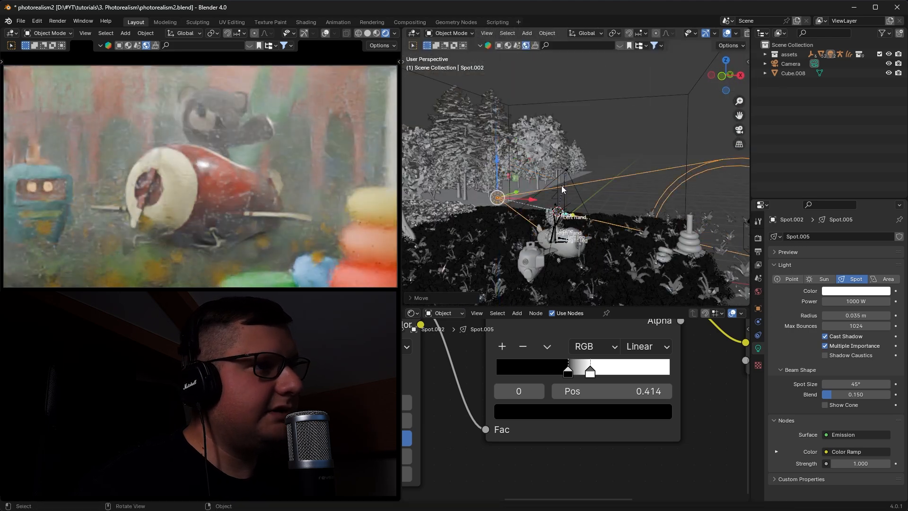
middle_click_drag(619, 213, 587, 188)
scroll(541, 232, "up", 3)
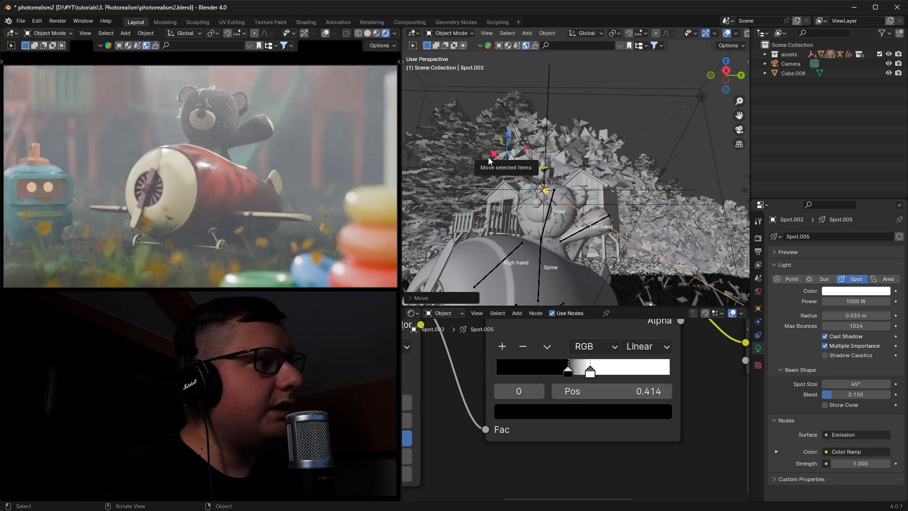
scroll(497, 168, "down", 8)
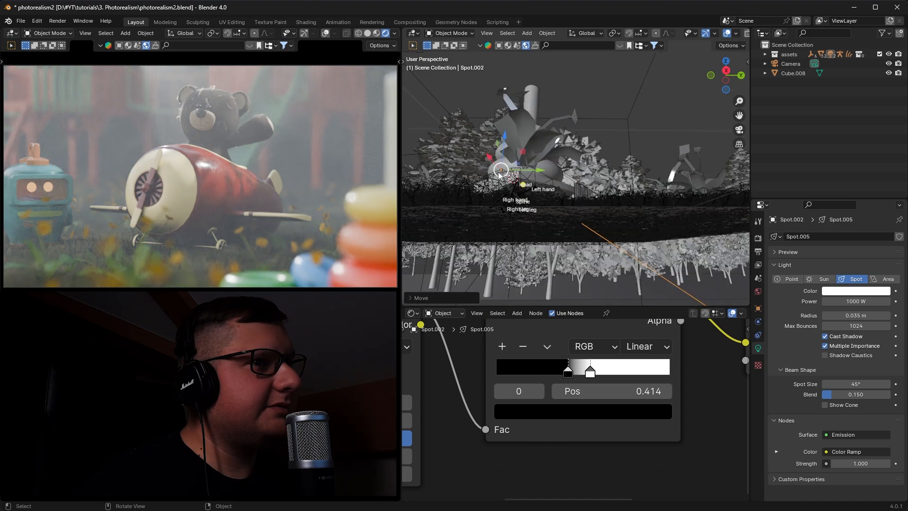
middle_click_drag(530, 159, 535, 190)
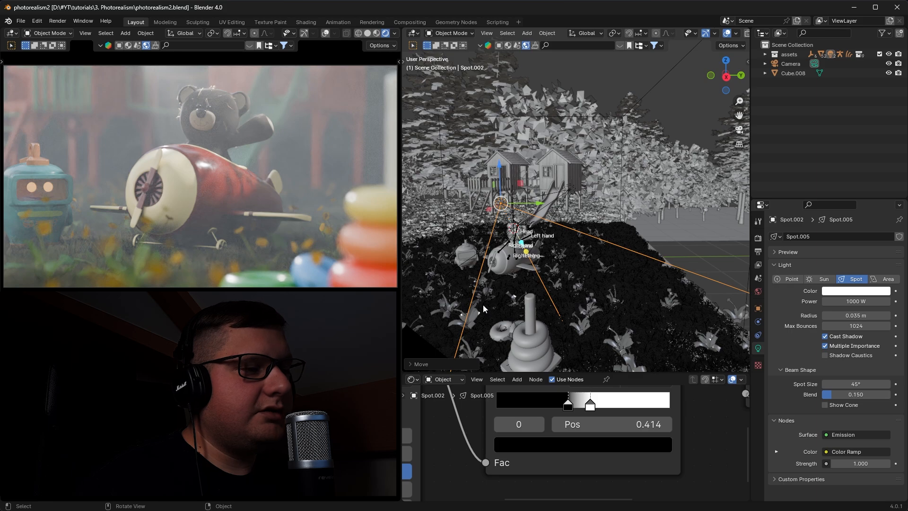
- Split off an enlarged area below the 3D viewport, make it a Compositor editor and hide its sidebar
left_click_drag(412, 370, 427, 233)
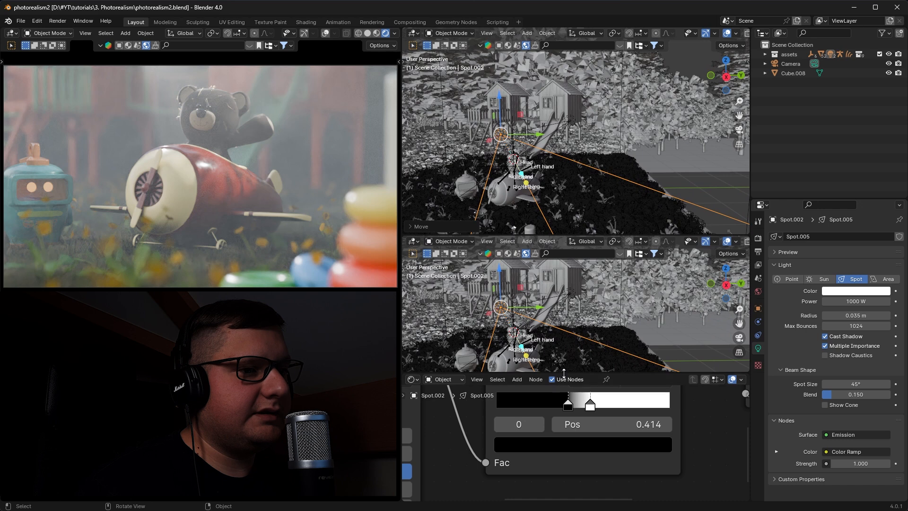
left_click_drag(565, 373, 561, 457)
left_click(415, 242)
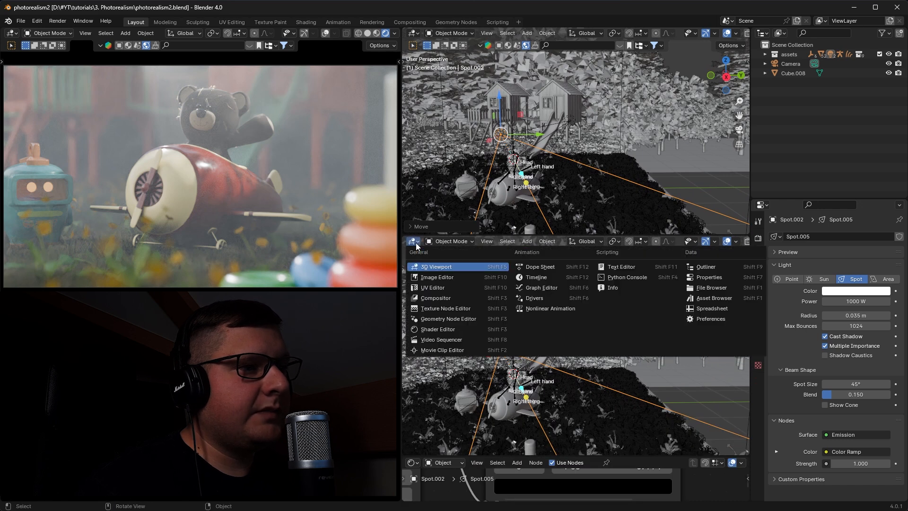
left_click(439, 299)
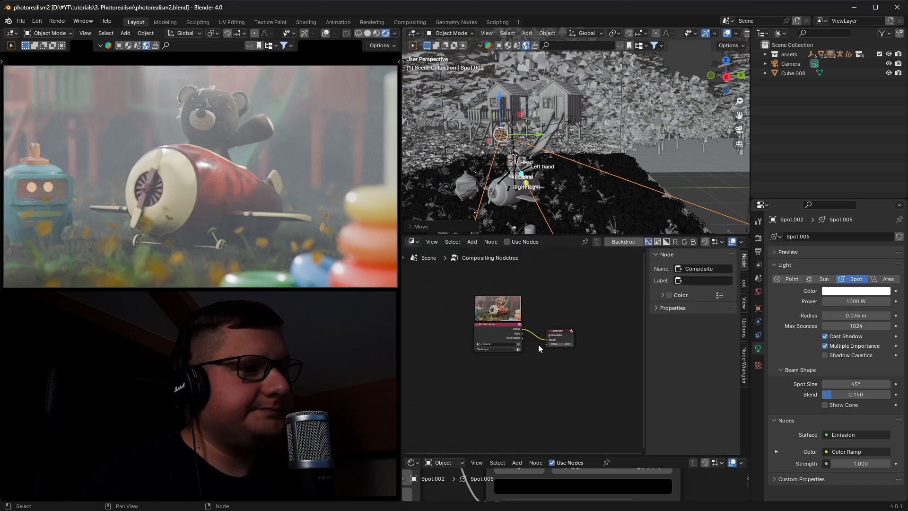
scroll(534, 305, "up", 1)
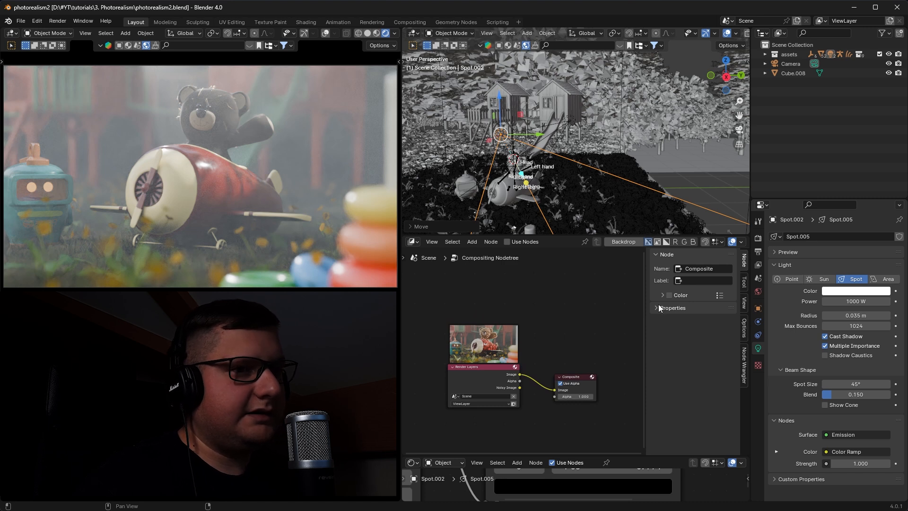
key("n")
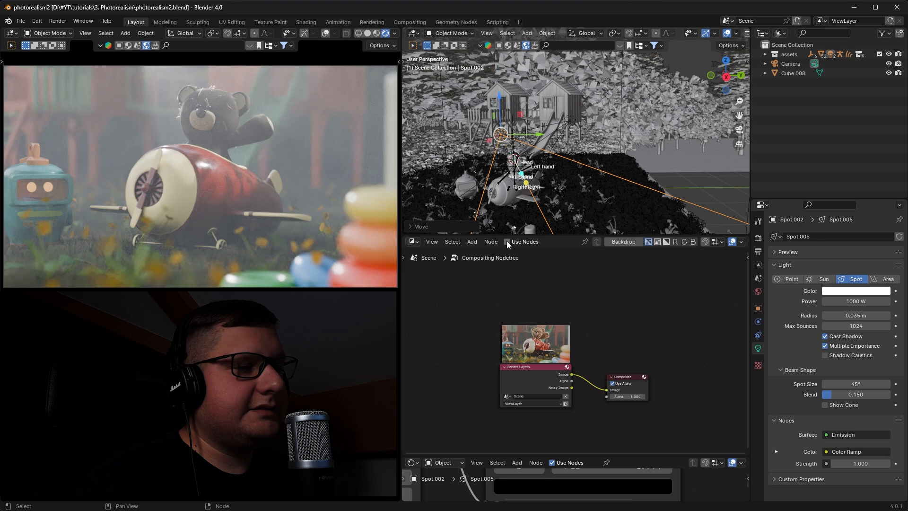
- Enable Use Nodes for the compositing node tree and open the shading options of the rendered camera viewport
left_click(507, 241)
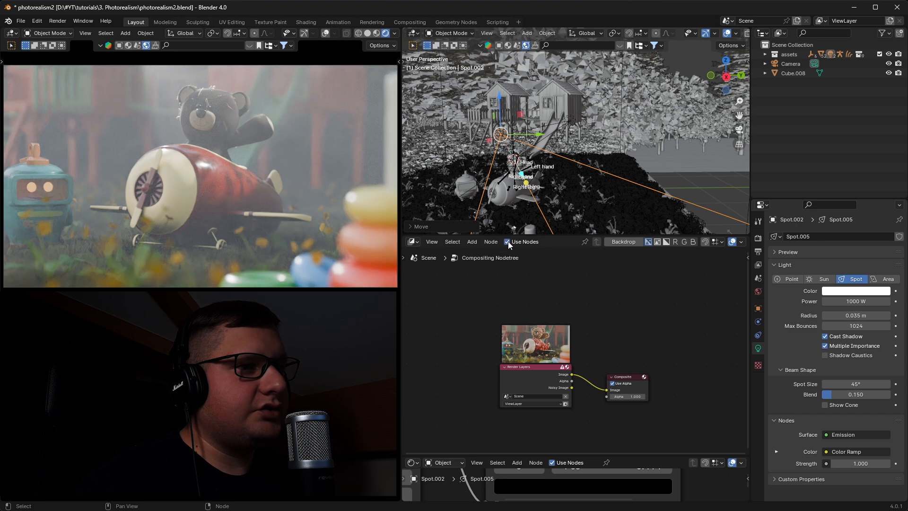
left_click(395, 33)
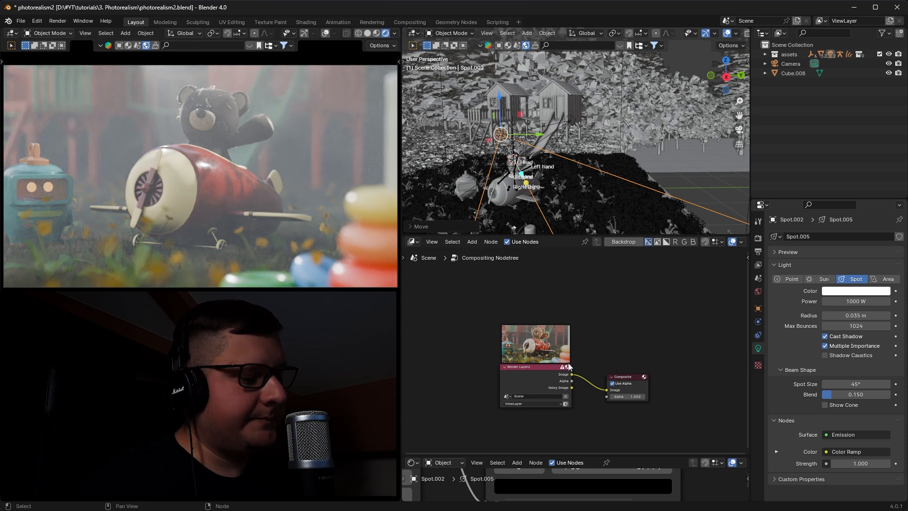
- Insert a Lens Distortion node between the Render Layers and Composite nodes, moving the Composite node aside for room
scroll(567, 358, "up", 4)
scroll(550, 354, "up", 1)
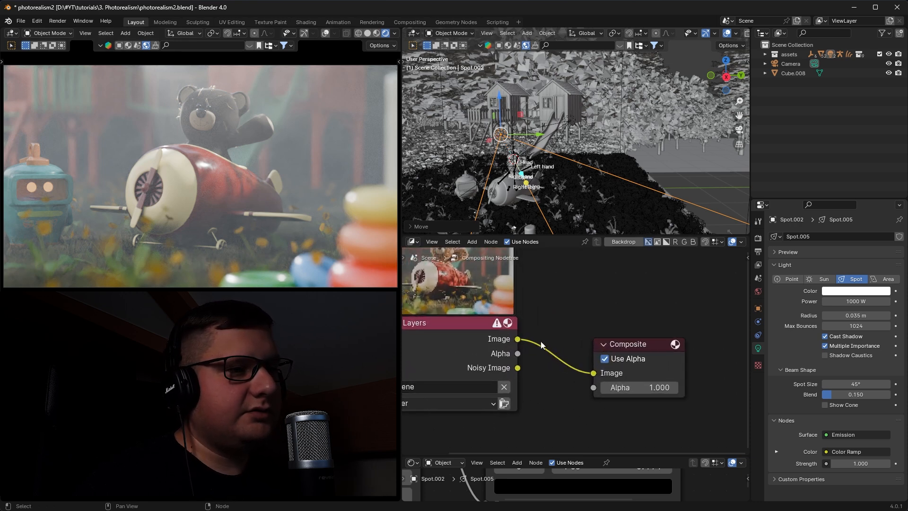
scroll(554, 355, "up", 1)
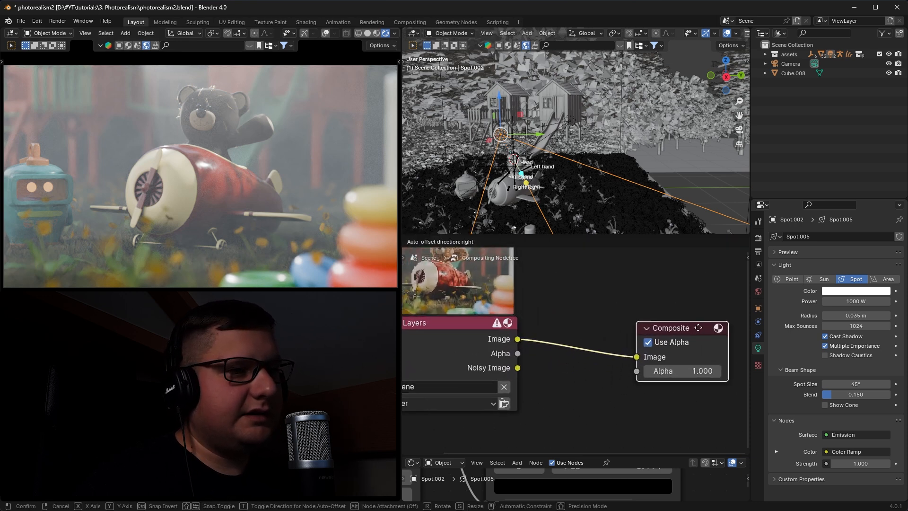
key("shift+a")
left_click(566, 349)
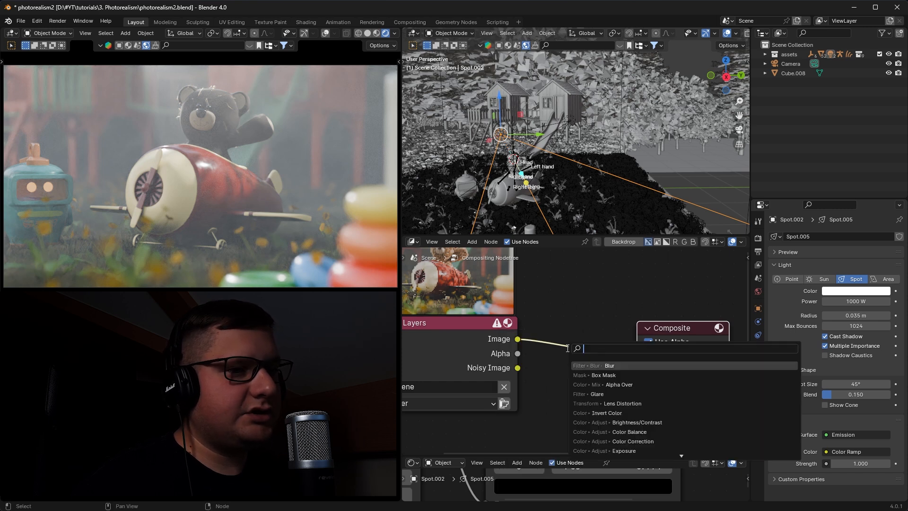
key("Down")
key("Down")
key("Down")
key("Down")
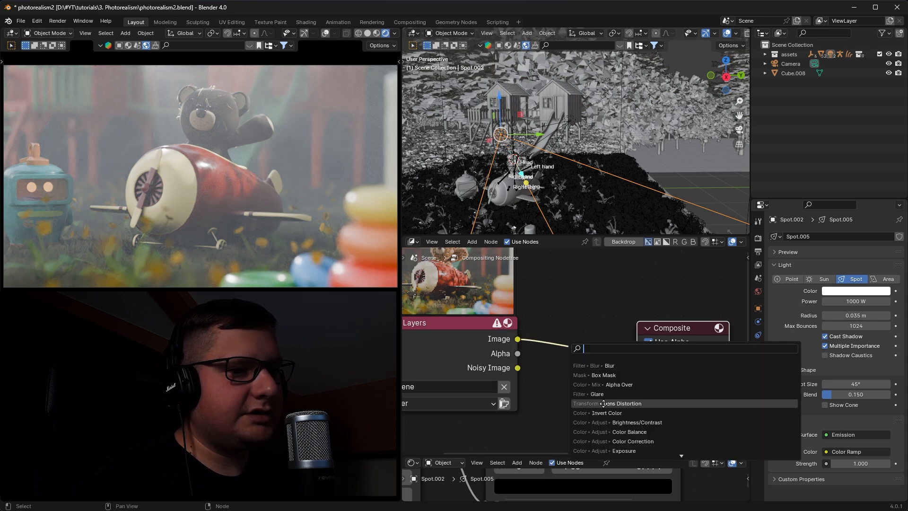
key("Return")
left_click(535, 298)
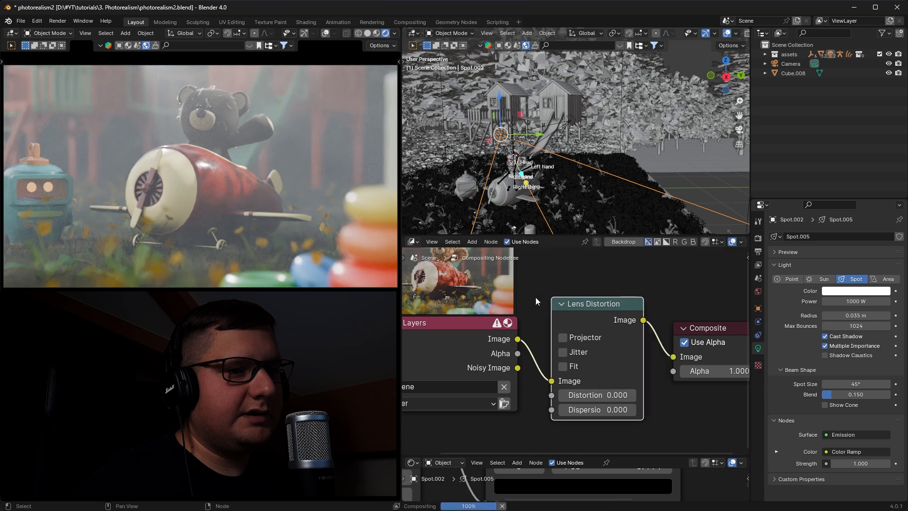
middle_click_drag(647, 364, 594, 338, "shift")
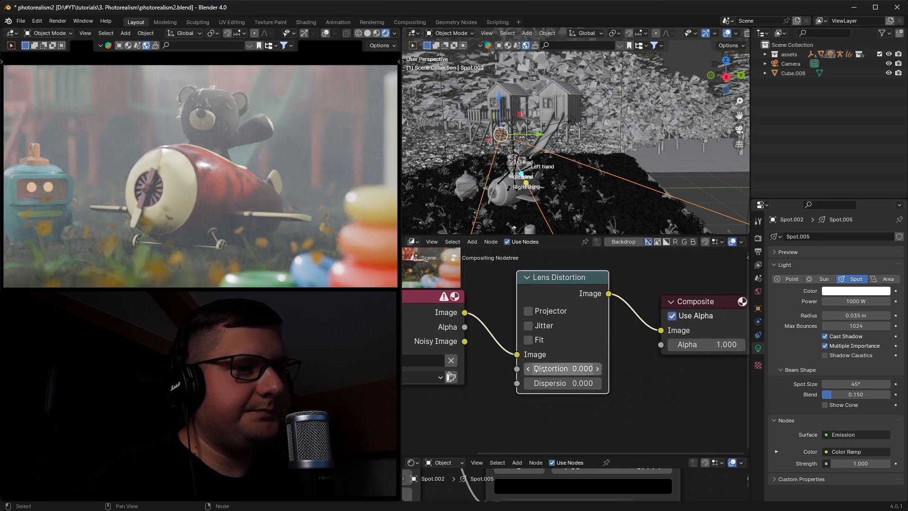
- Enable Fit and set Dispersion to 0.030 on the Lens Distortion node, and save the file
left_click(528, 339)
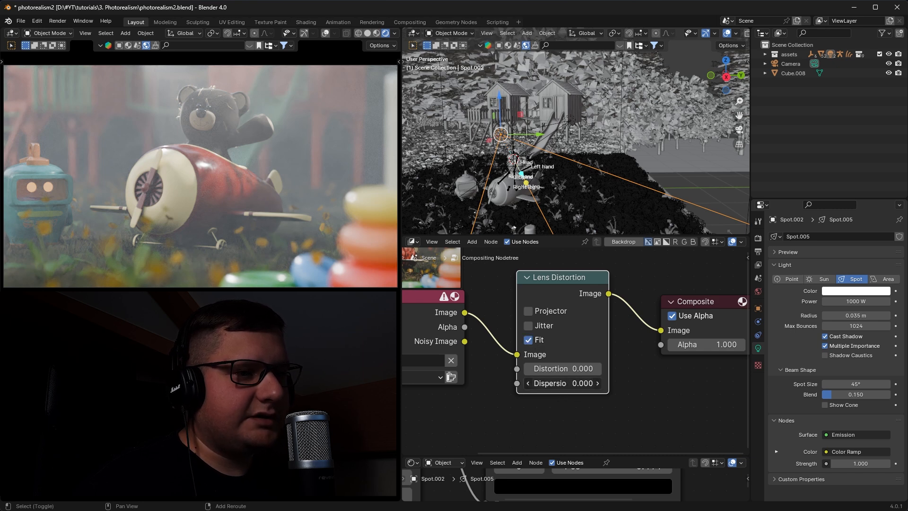
left_click_drag(563, 383, 564, 383)
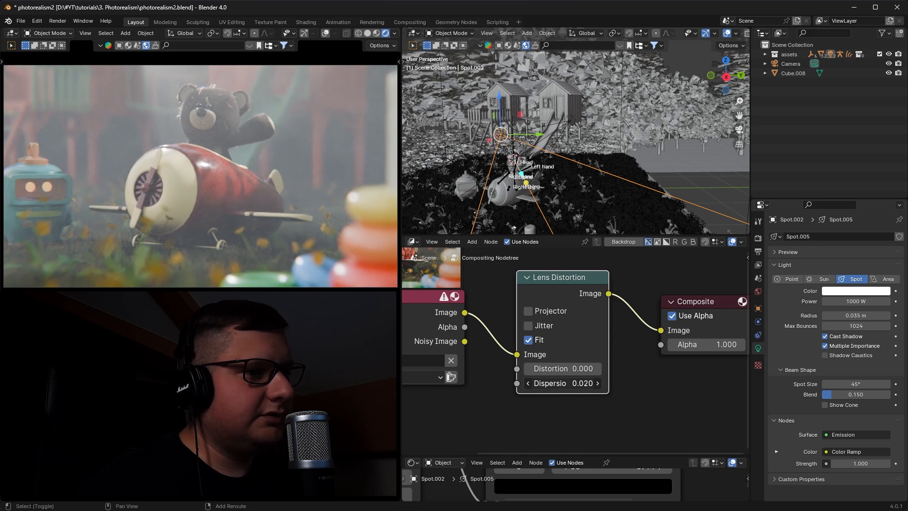
left_click_drag(565, 383, 567, 383)
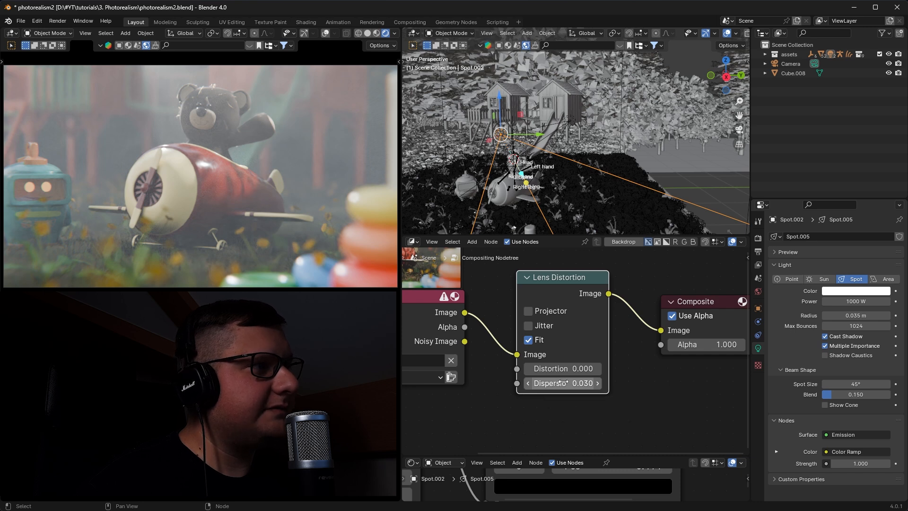
middle_click_drag(577, 317, 537, 332)
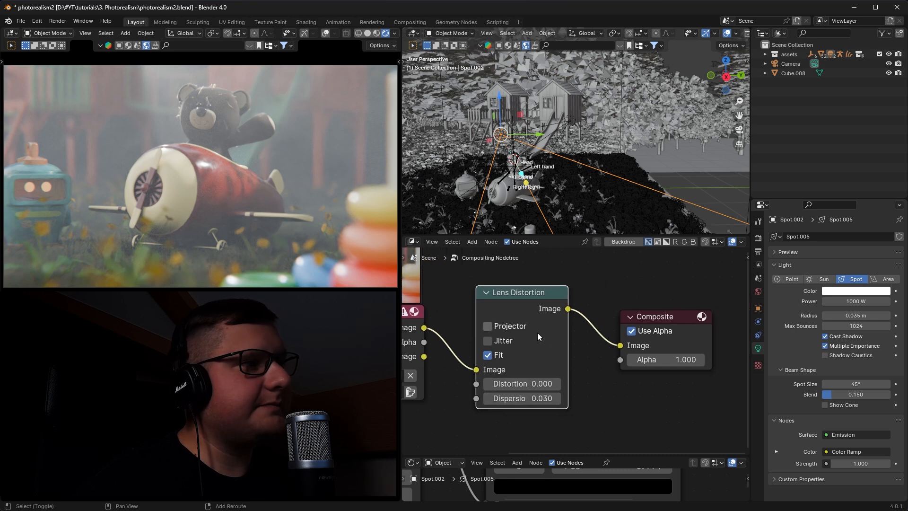
key("ctrl+s")
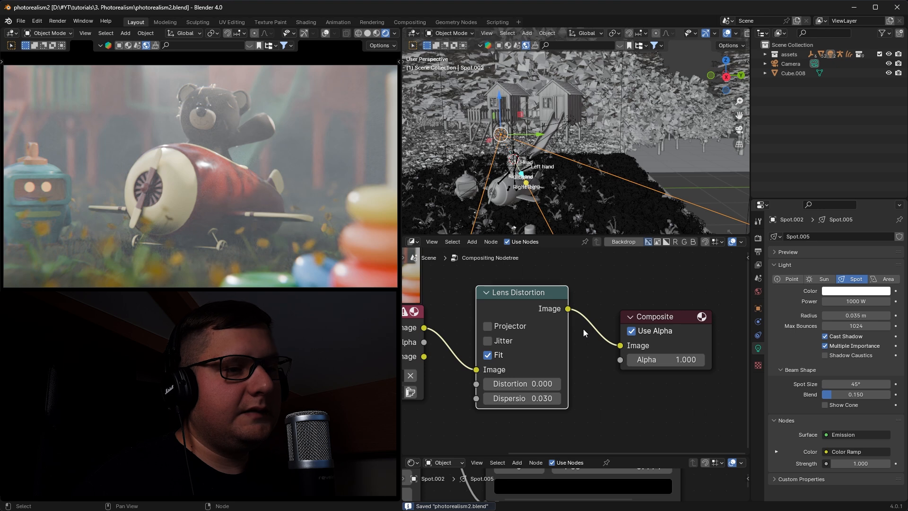
- Insert a Glare node between the Lens Distortion and Composite nodes
key("shift+a")
left_click(583, 328)
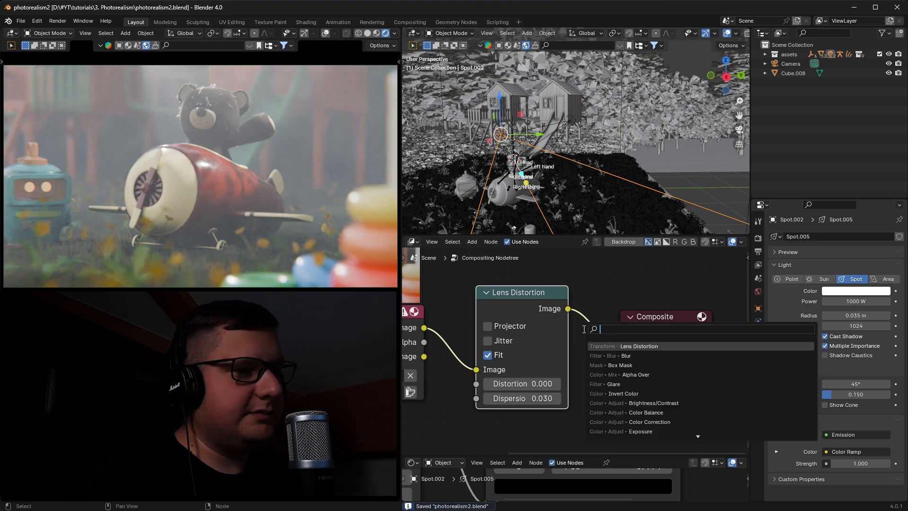
type("glare")
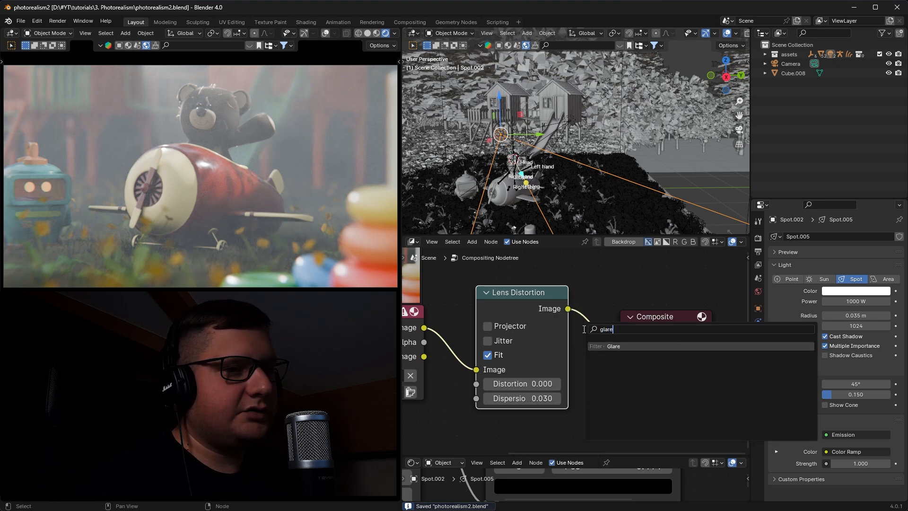
key("Return")
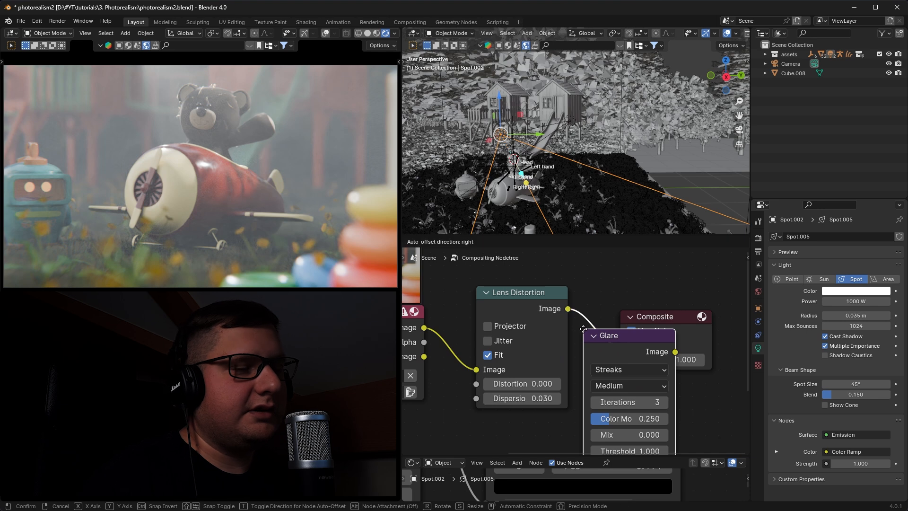
left_click(585, 272)
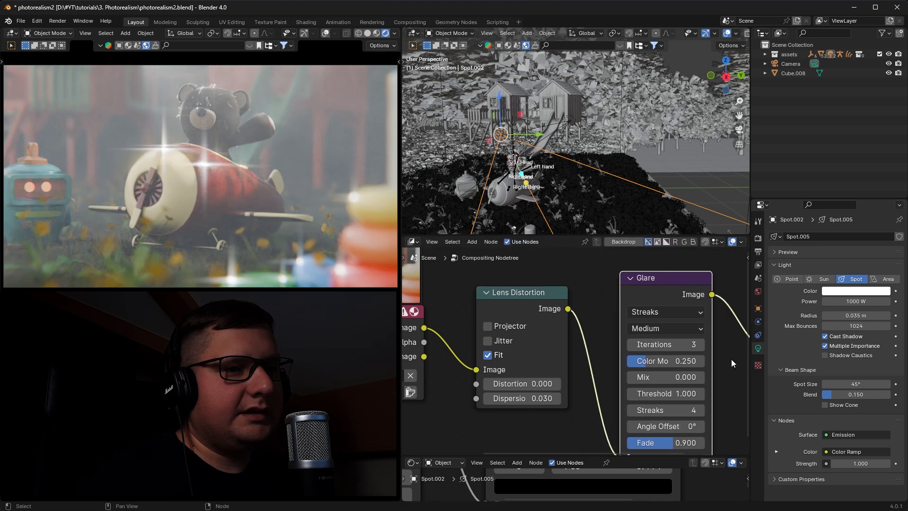
- Set the Glare node's type to Fog Glow and its quality to High
mouse_move(679, 351)
middle_mouse_down()
mouse_move(656, 329)
mouse_move(633, 340)
middle_mouse_up()
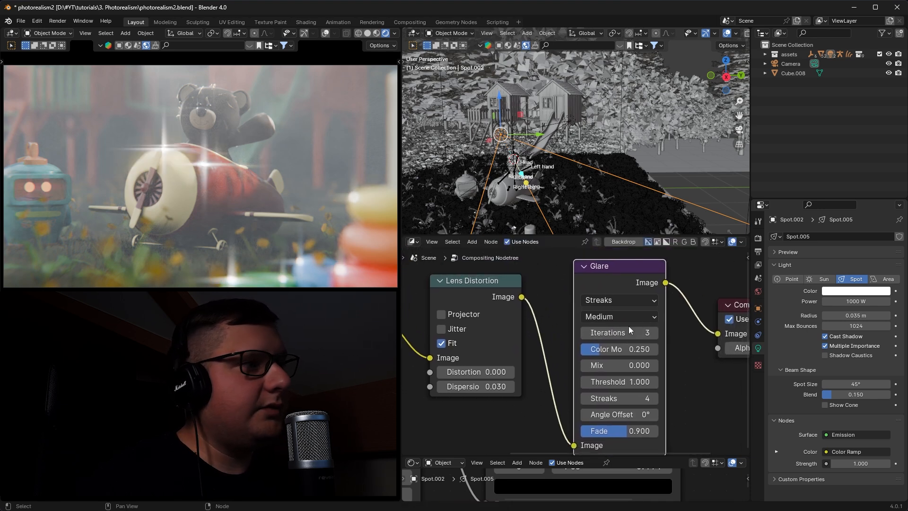
left_click(612, 300)
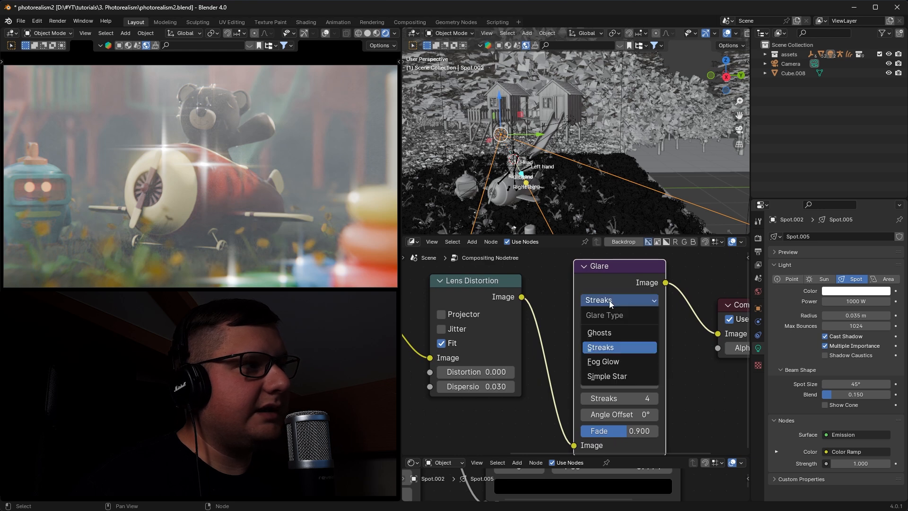
left_click(609, 362)
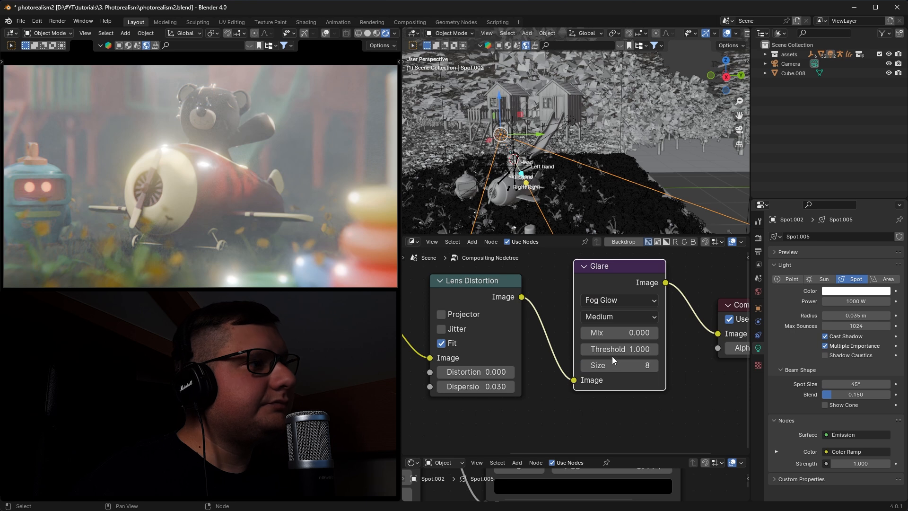
left_click(605, 318)
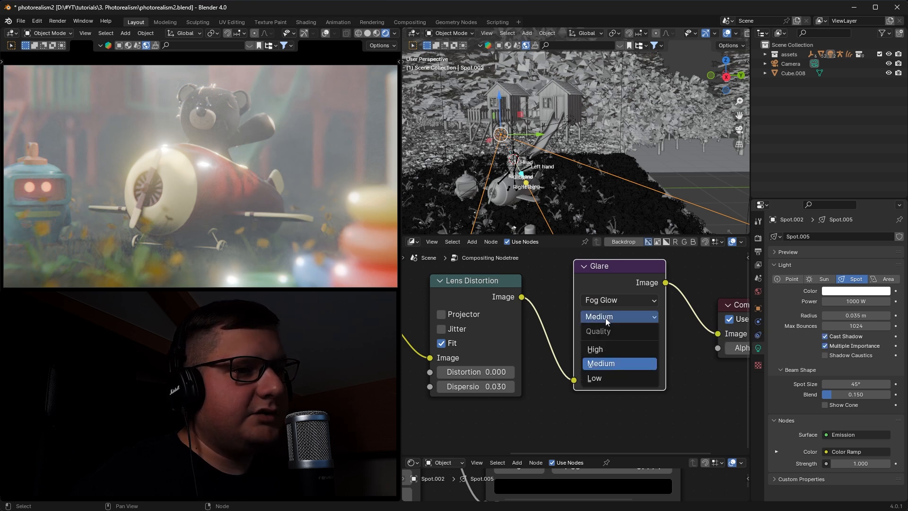
left_click(607, 349)
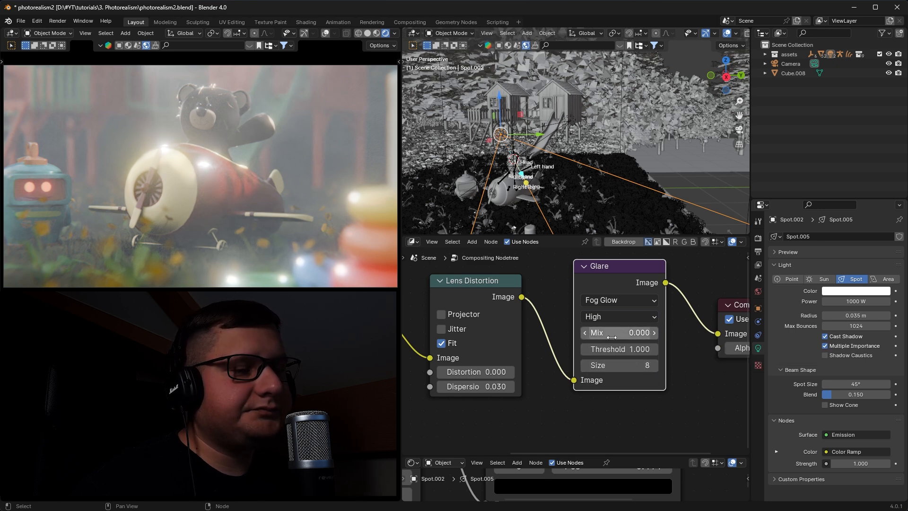
- Try Mix values of -0.540, 0 and -0.210 on the Glare node to compare the glow strength
left_click_drag(612, 336, 548, 337, "shift")
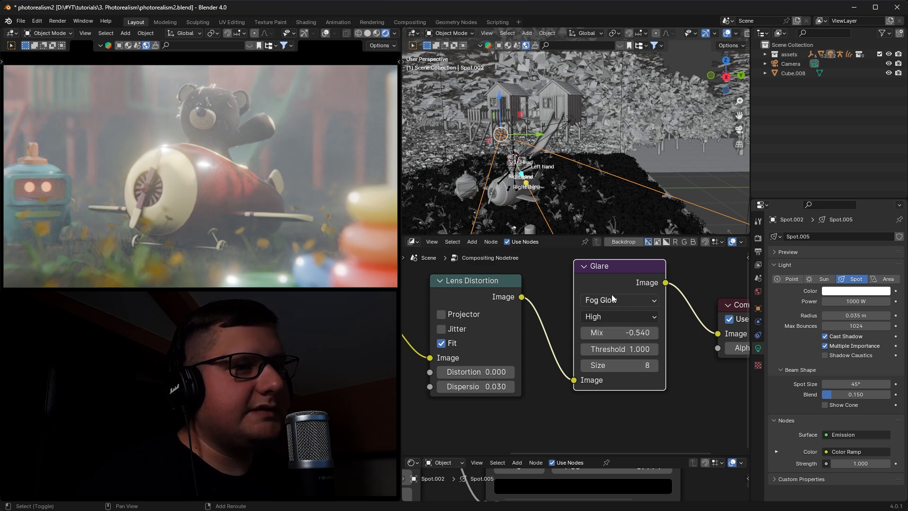
middle_click_drag(611, 294, 591, 309, "shift")
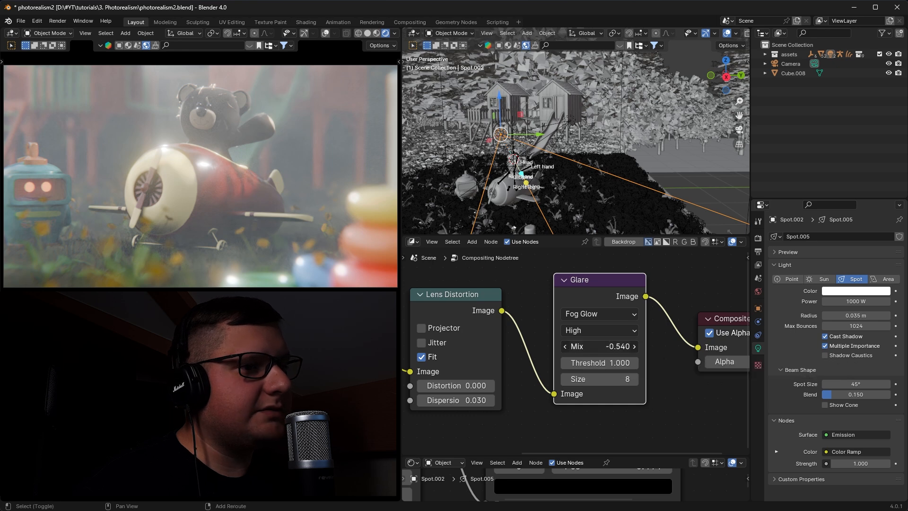
left_click(598, 346)
type("0")
key("Return")
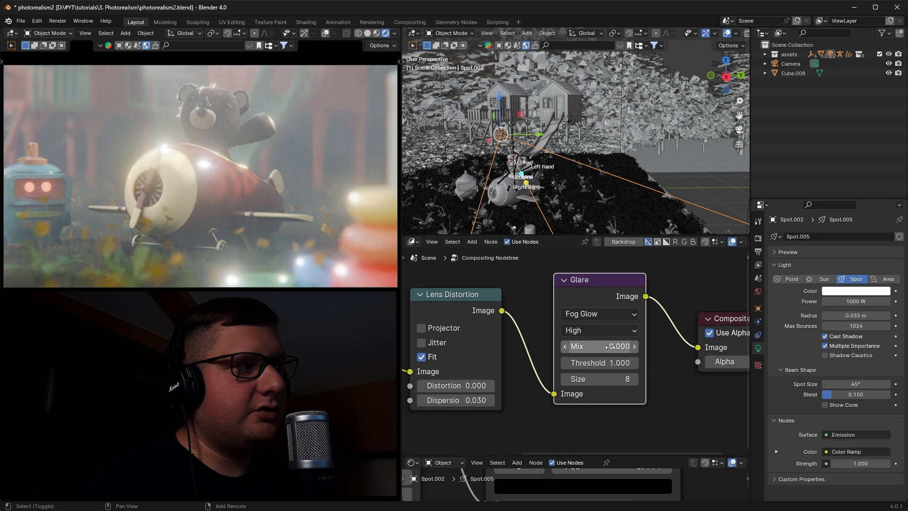
left_click_drag(598, 346, 588, 347)
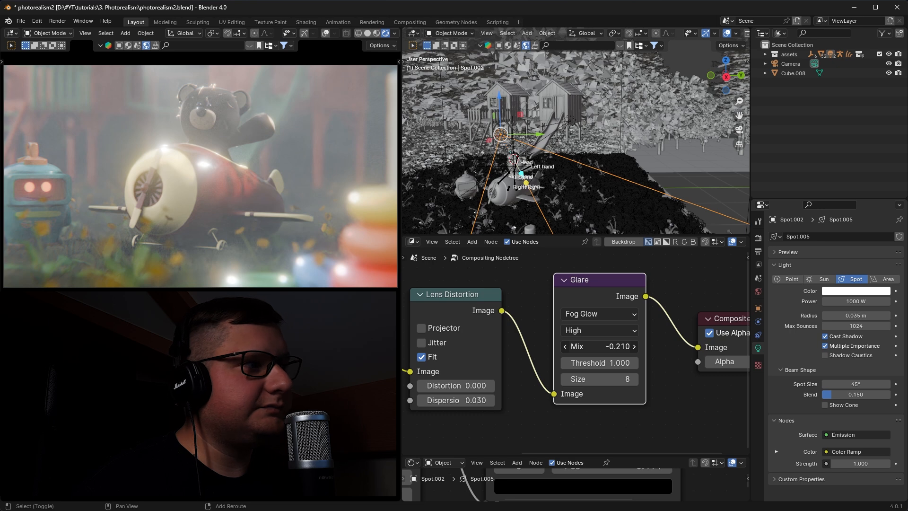
- Set the Glare node's Mix to -0.54 and save the file
left_click(611, 347)
type("-")
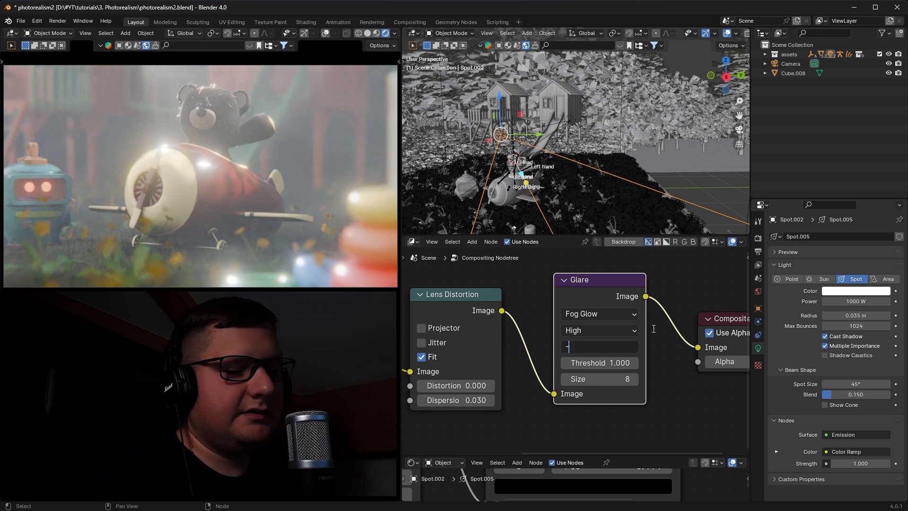
type(".")
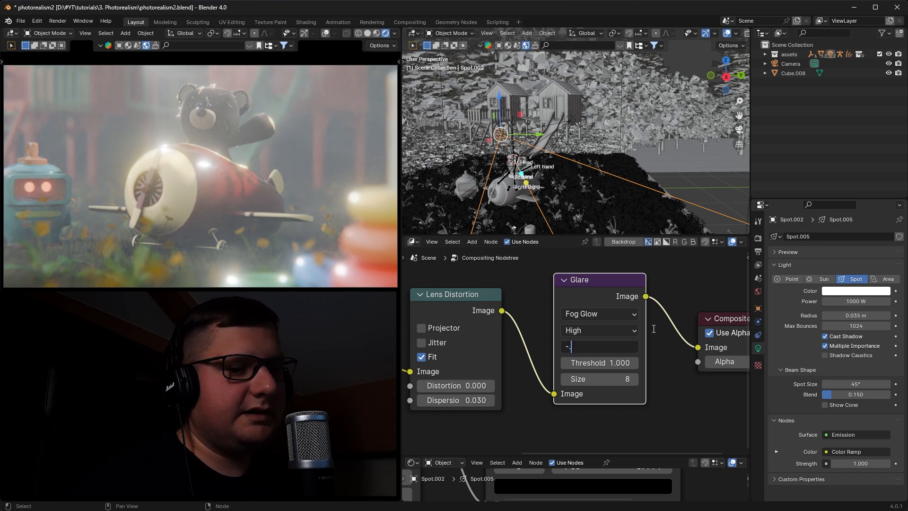
key("BackSpace")
type("0.5")
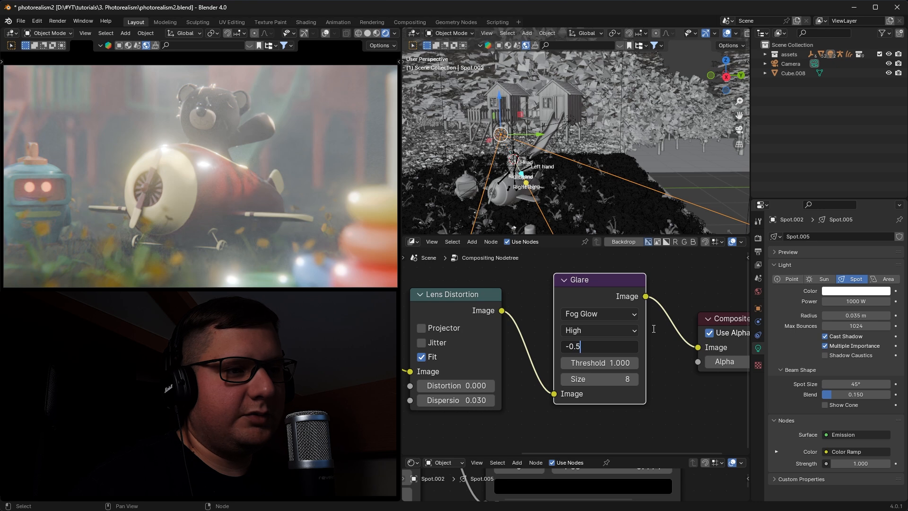
type("4")
key("Return")
scroll(558, 339, "down", 1)
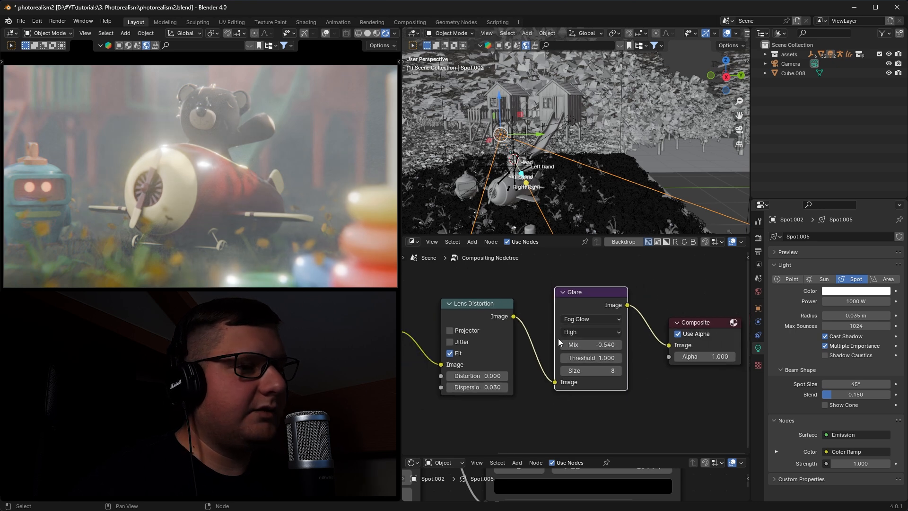
scroll(559, 337, "down", 2)
middle_click_drag(574, 336, 604, 359)
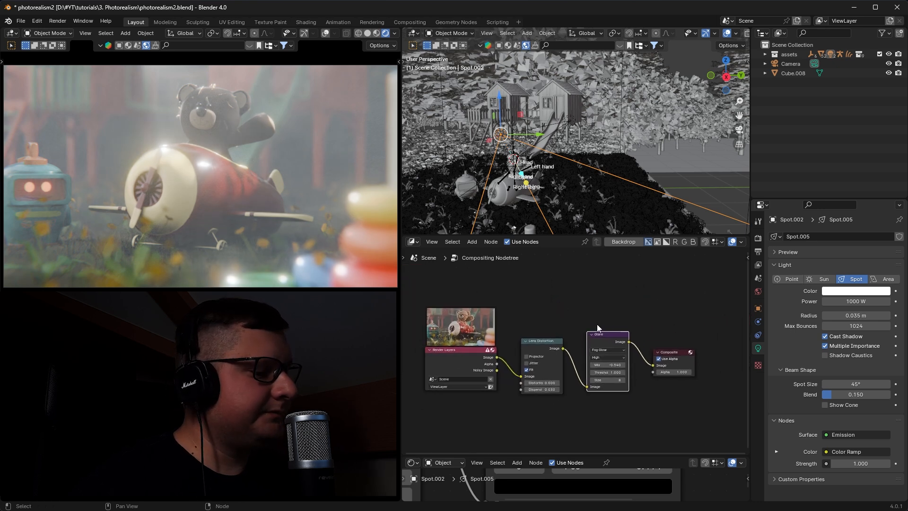
key("ctrl+s")
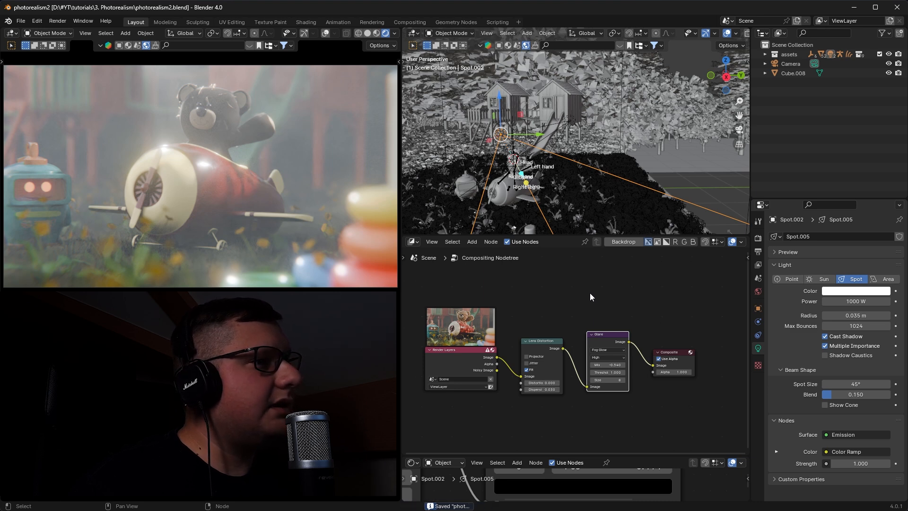
- Insert an Alpha Over node between Glare and Composite, and reroute the Glare output to its second Image input
middle_click_drag(572, 305, 573, 330)
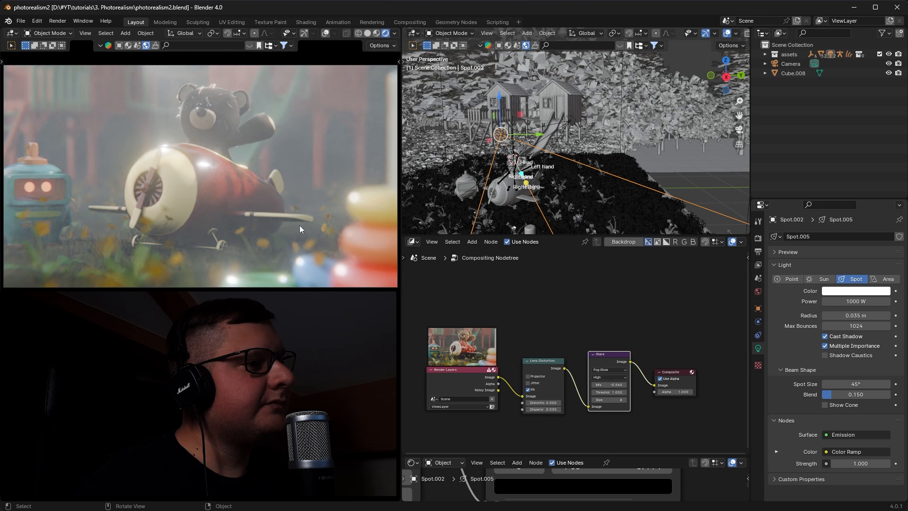
middle_click_drag(526, 332, 515, 317)
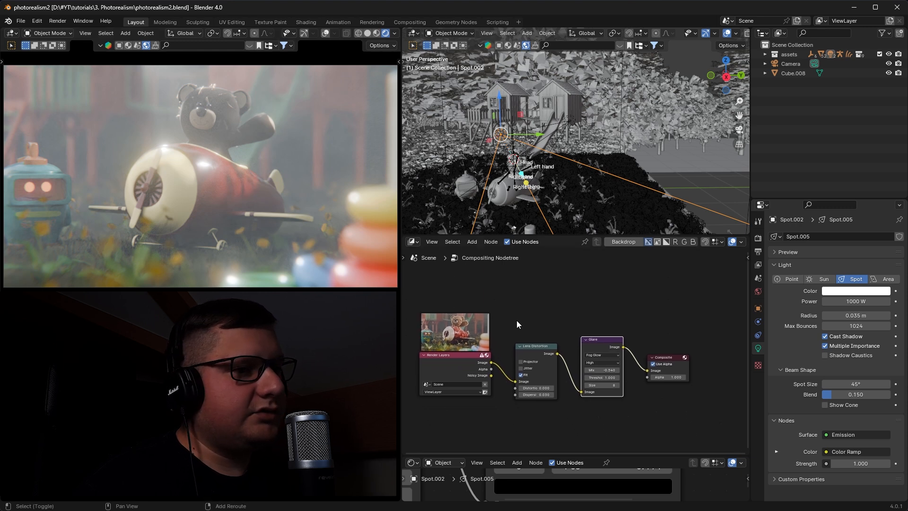
scroll(638, 350, "up", 1)
scroll(638, 350, "up", 1)
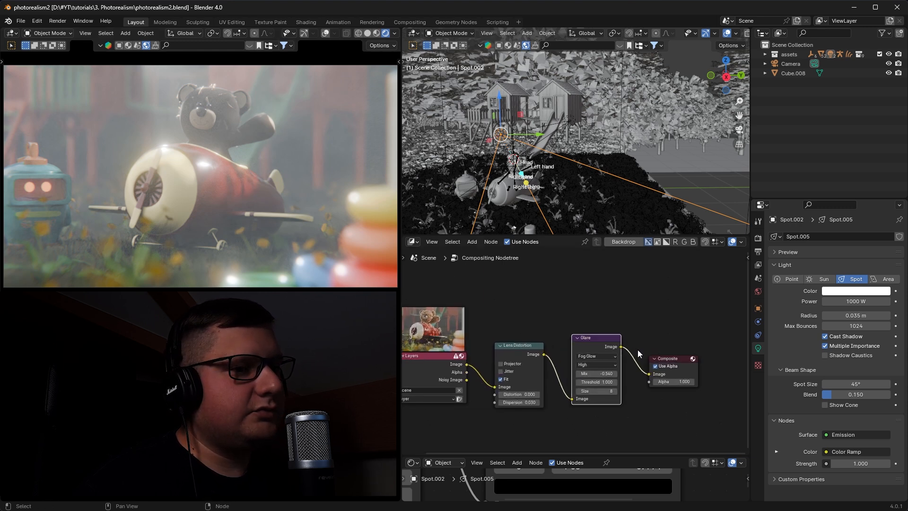
key("shift+a")
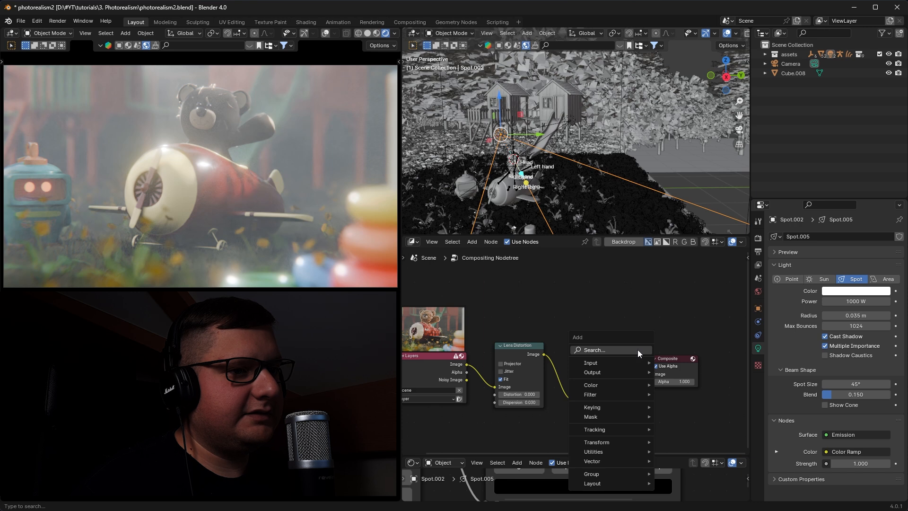
left_click(638, 350)
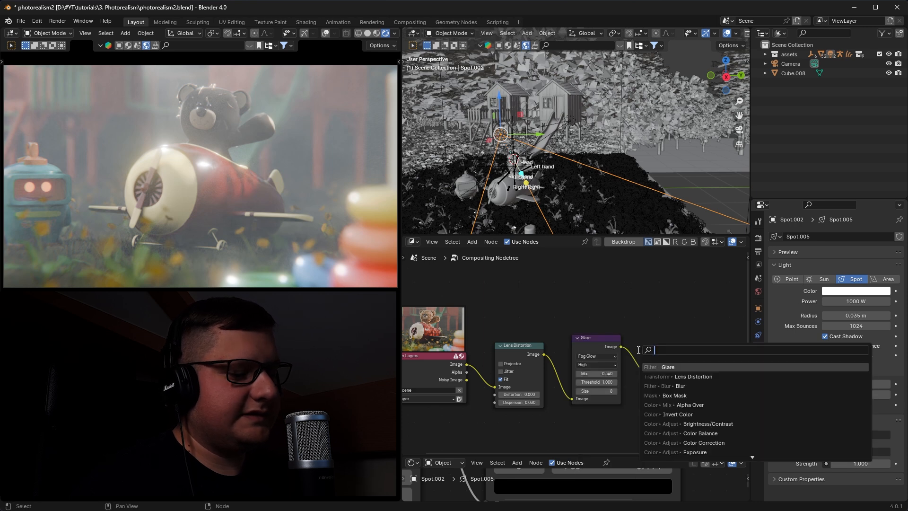
type("al")
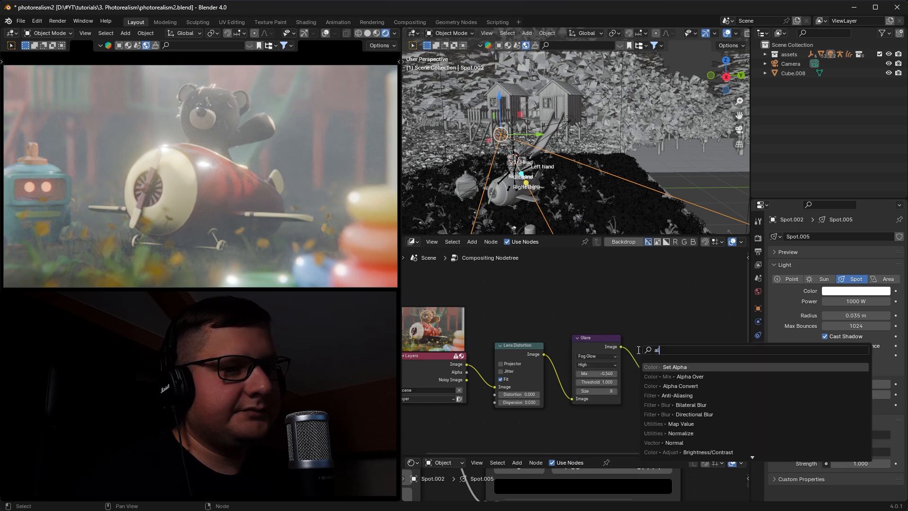
left_click(705, 377)
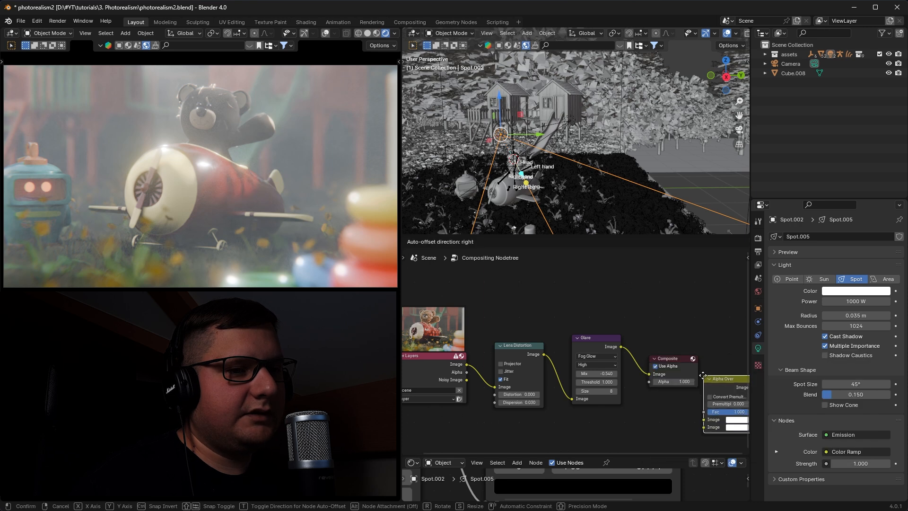
left_click(628, 345)
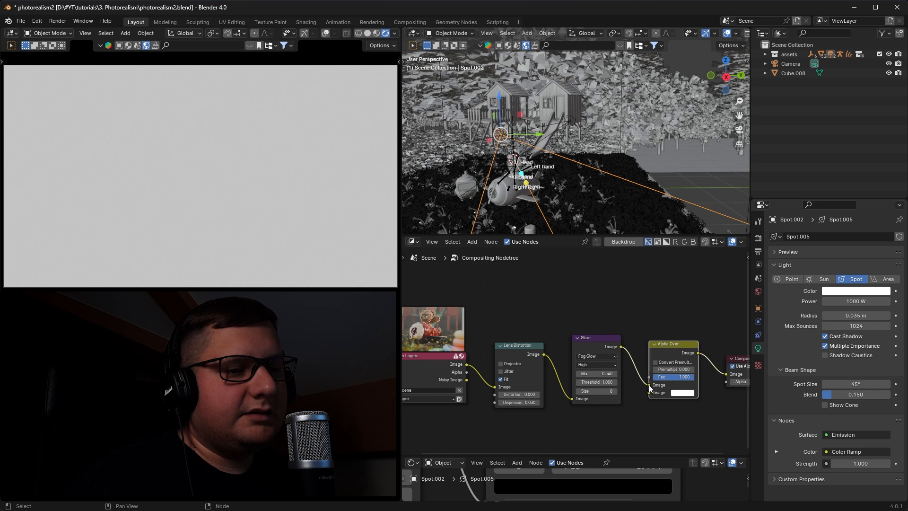
mouse_move(648, 385)
left_mouse_down()
mouse_move(629, 376)
mouse_move(648, 393)
left_mouse_up()
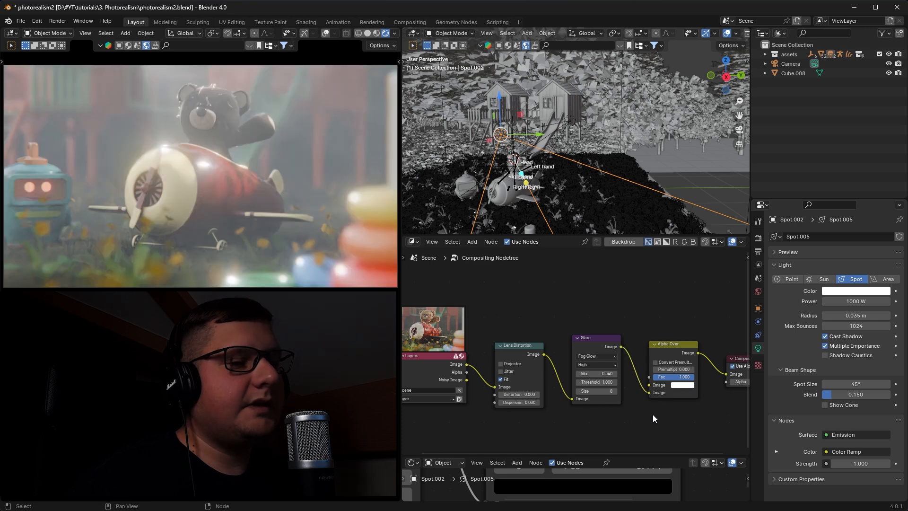
- Add a Box Mask node above the Glare node and connect its Mask output to the Alpha Over node's Fac input
scroll(624, 367, "up", 3)
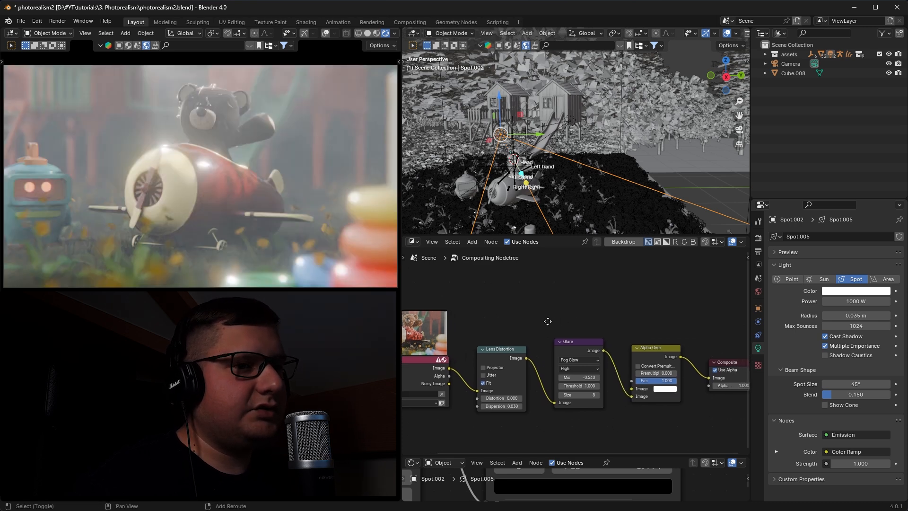
key("shift+a")
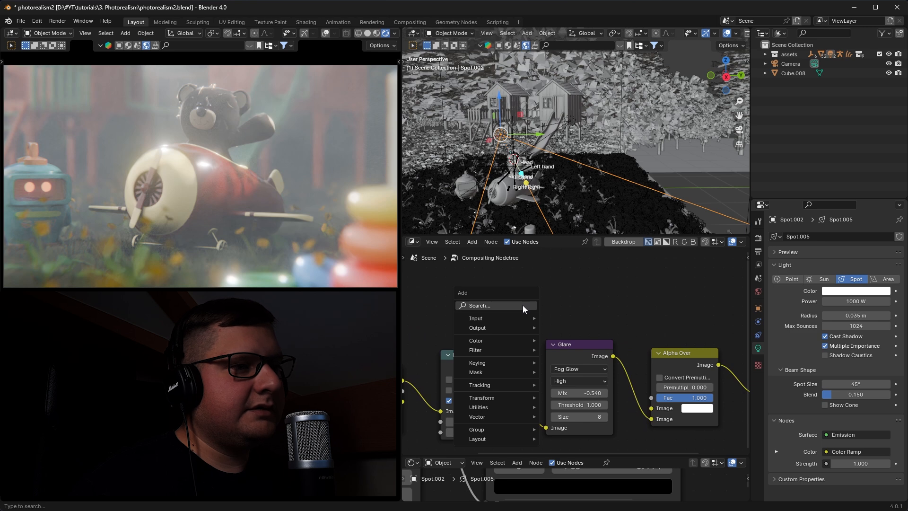
left_click(523, 305)
type("b")
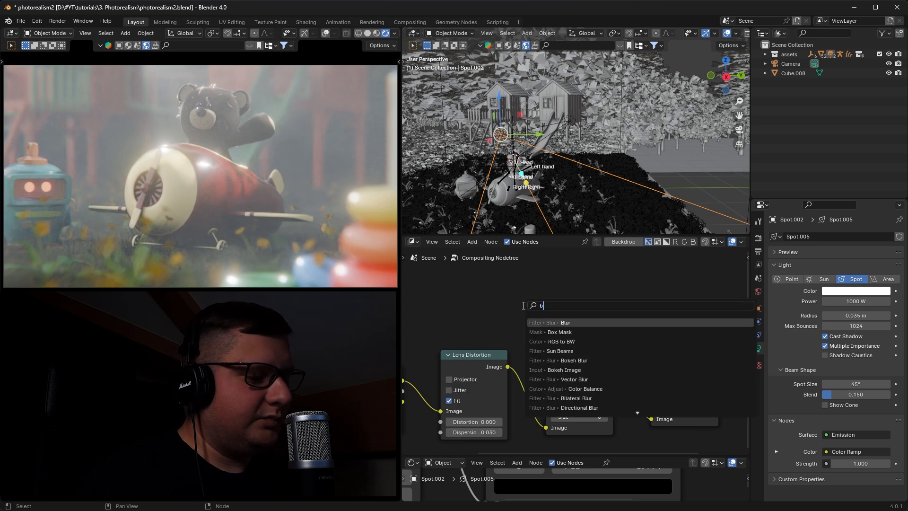
type("ox")
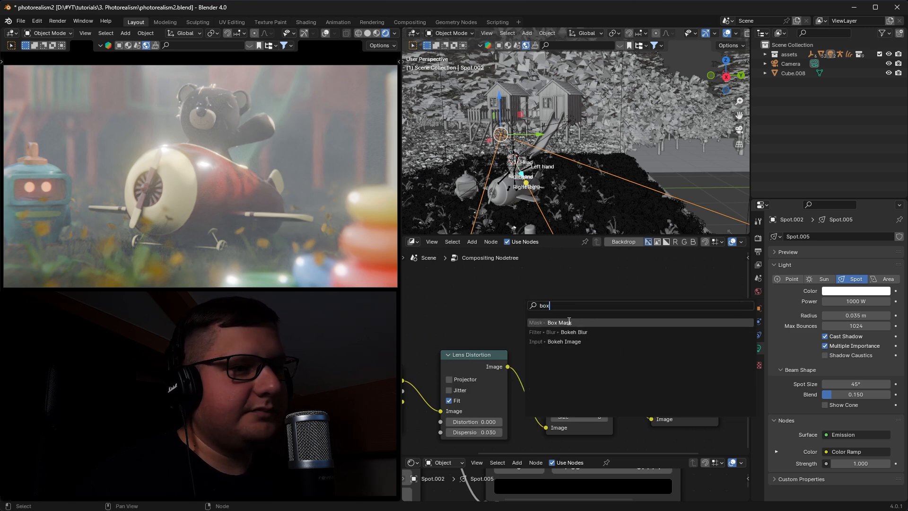
key("Return")
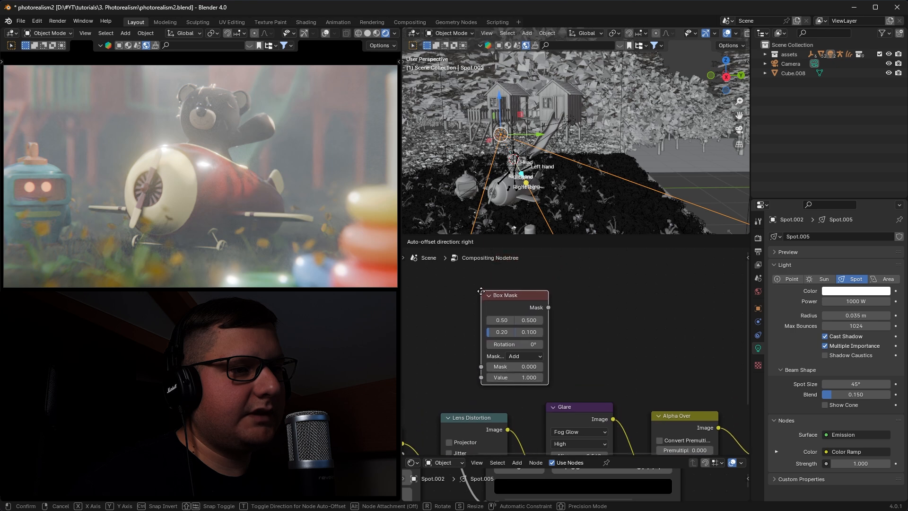
scroll(542, 324, "down", 1)
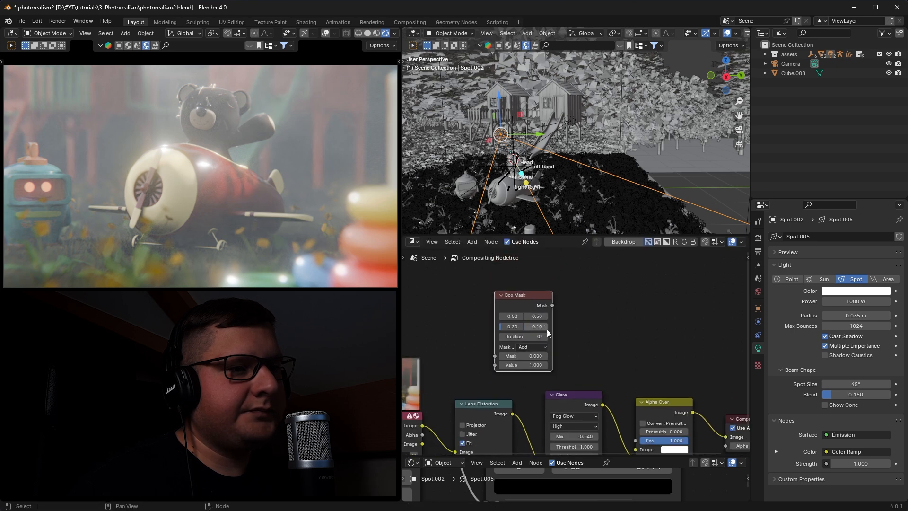
scroll(560, 333, "down", 1)
left_click_drag(552, 307, 629, 433)
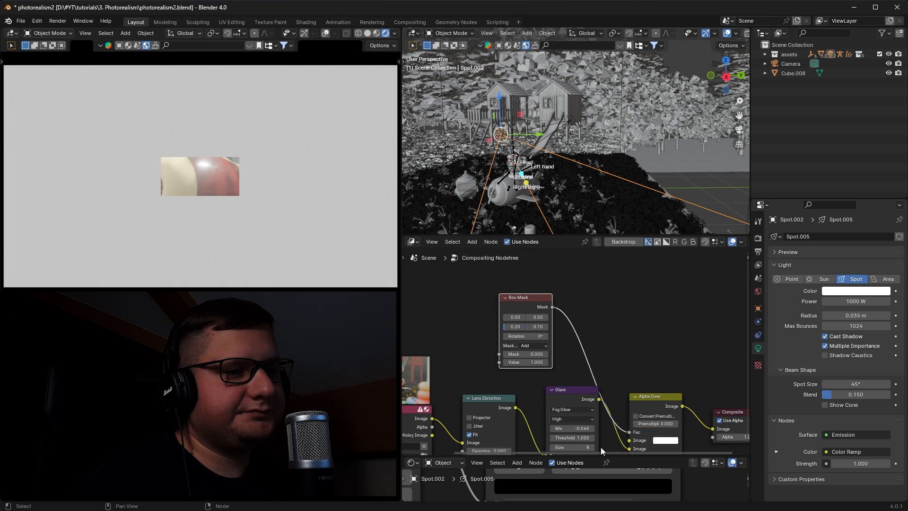
- Move the Box Mask node closer to Alpha Over and set its width to 0.93 and height to 0.52
left_click_drag(526, 297, 569, 287)
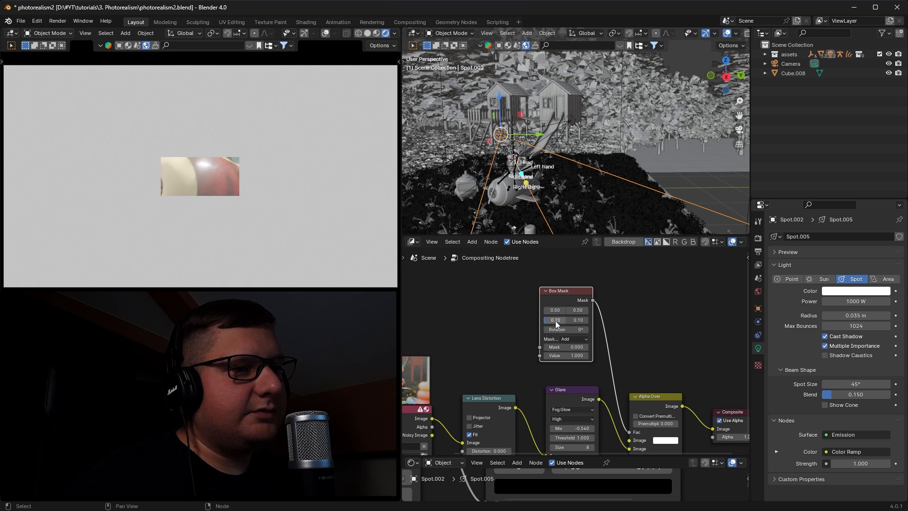
left_click_drag(551, 325, 573, 322)
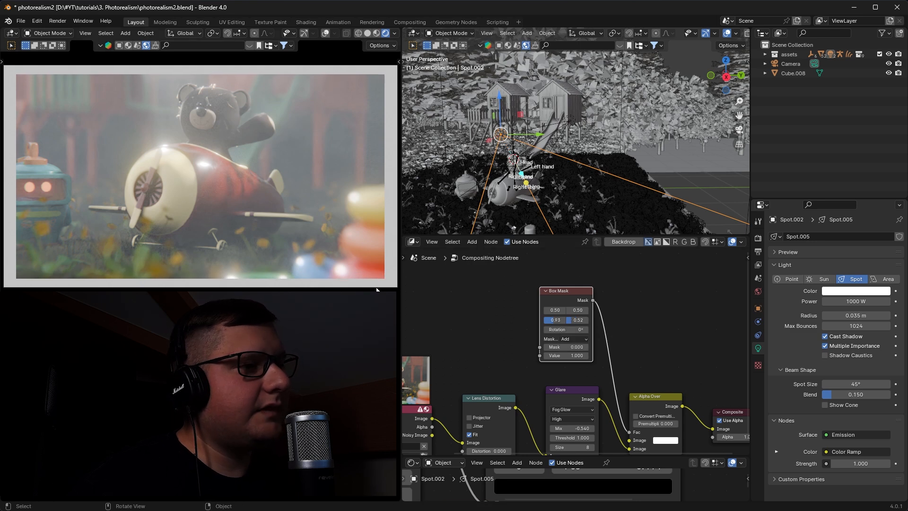
- Change the Alpha Over node's first Image colour to black for the frame border
middle_click_drag(623, 359, 594, 315, "shift")
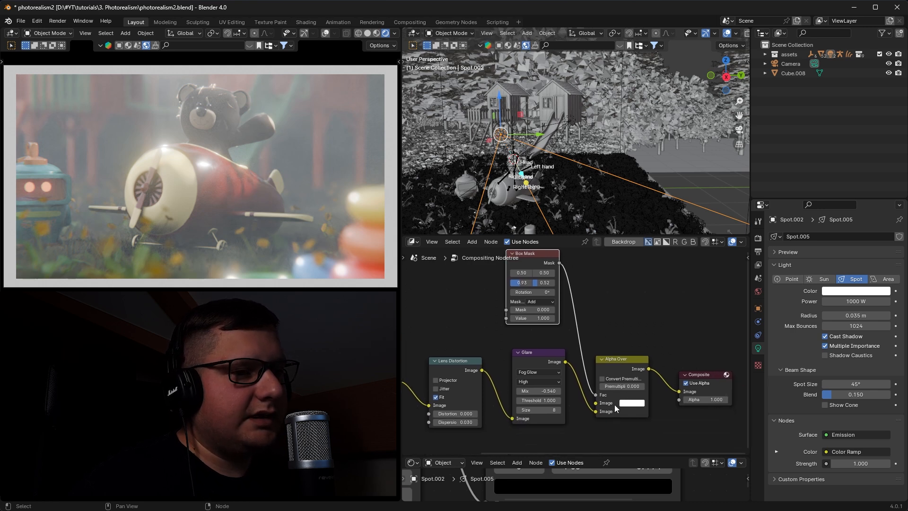
left_click(638, 406)
left_click(696, 337)
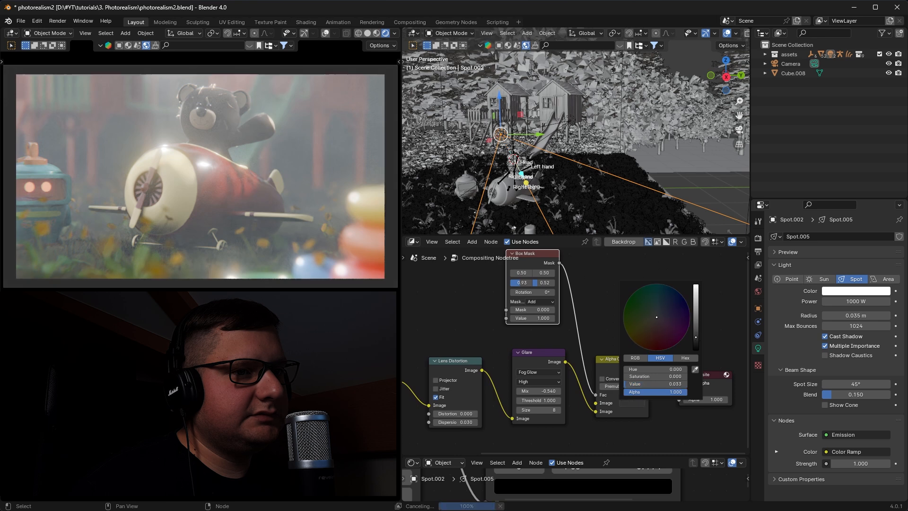
left_click_drag(696, 336, 697, 350)
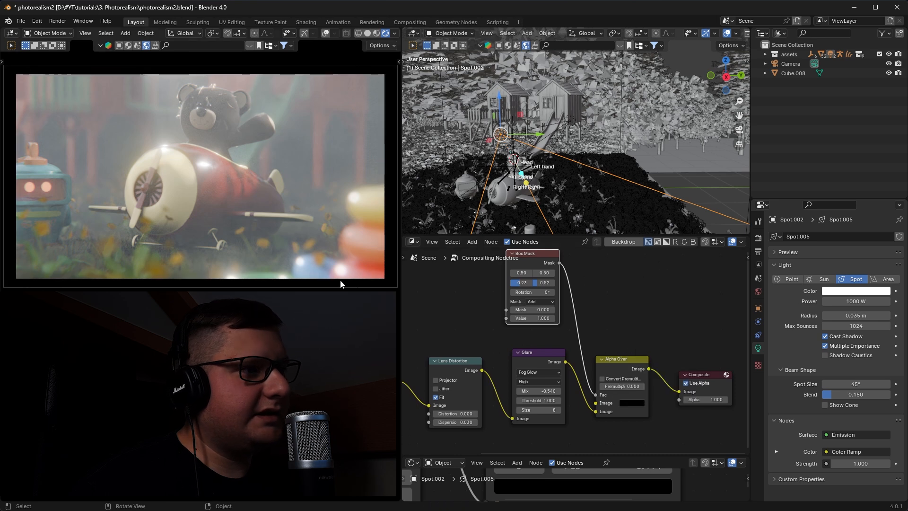
- Shift the Box Mask node aside and insert a Blur node on the link between its Mask output and Alpha Over's Fac input
middle_click_drag(544, 270, 539, 293)
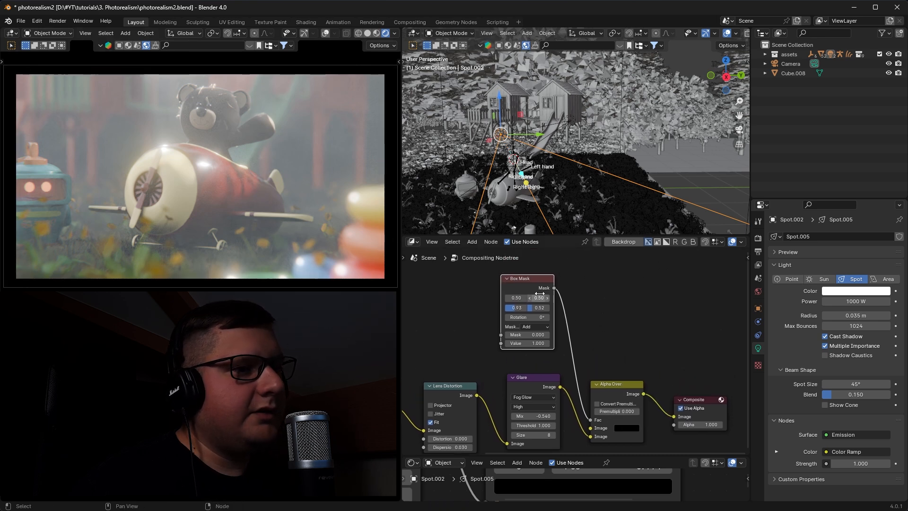
left_click_drag(534, 280, 525, 280)
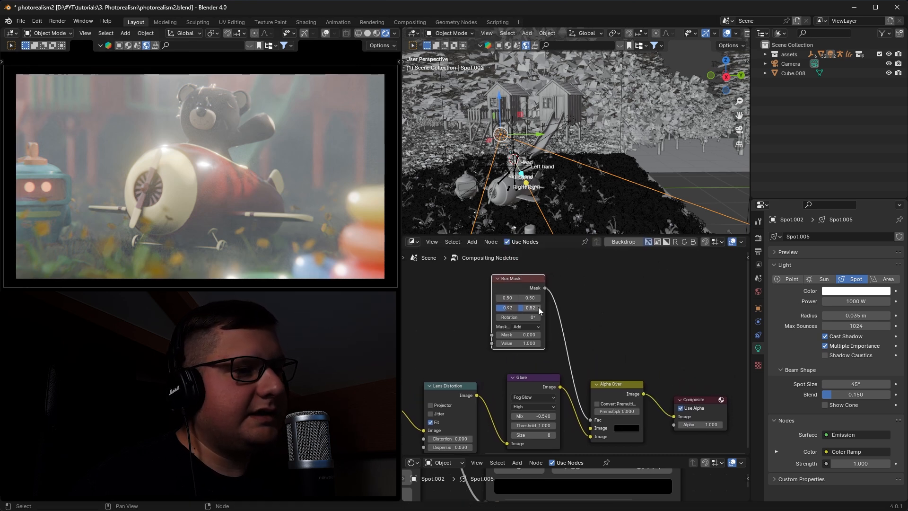
key("shift+a")
left_click(568, 331)
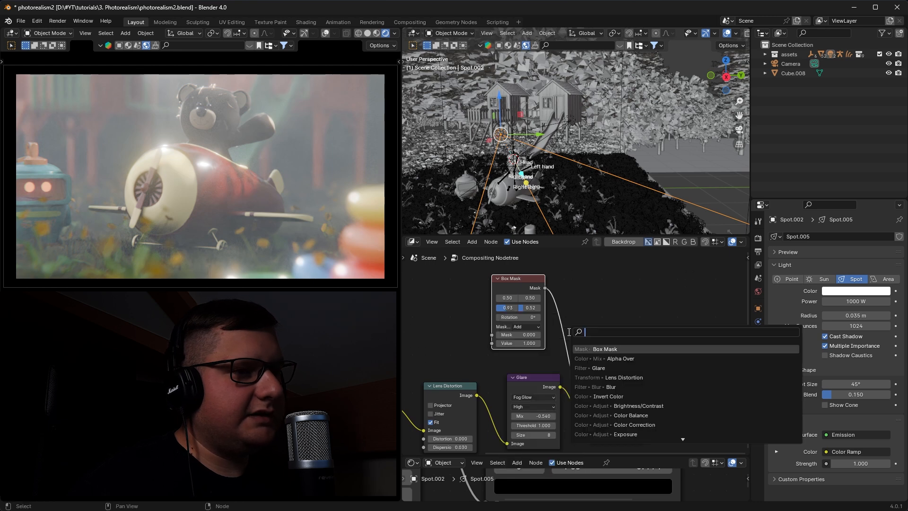
type("bl")
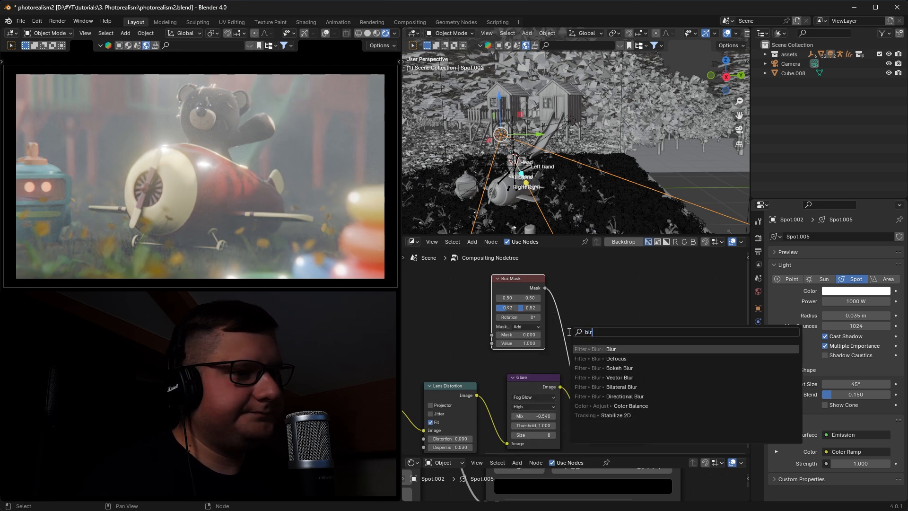
type("ur")
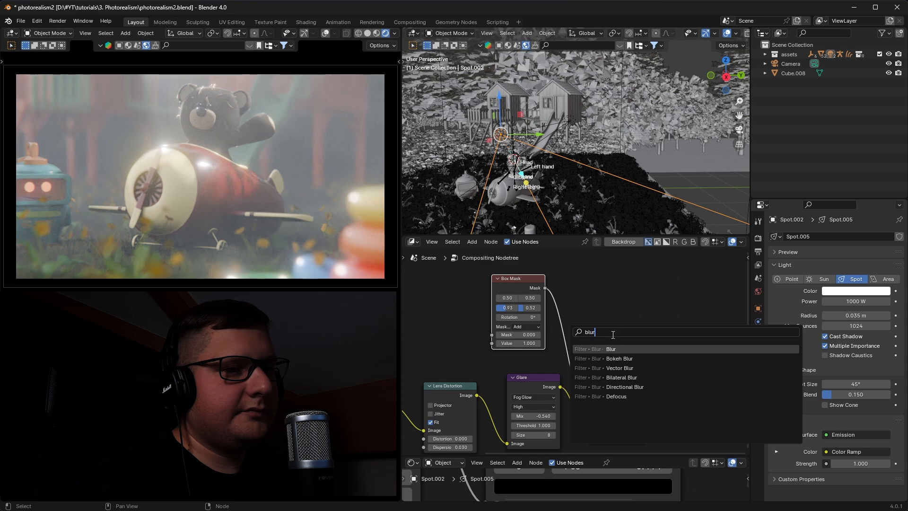
left_click(617, 350)
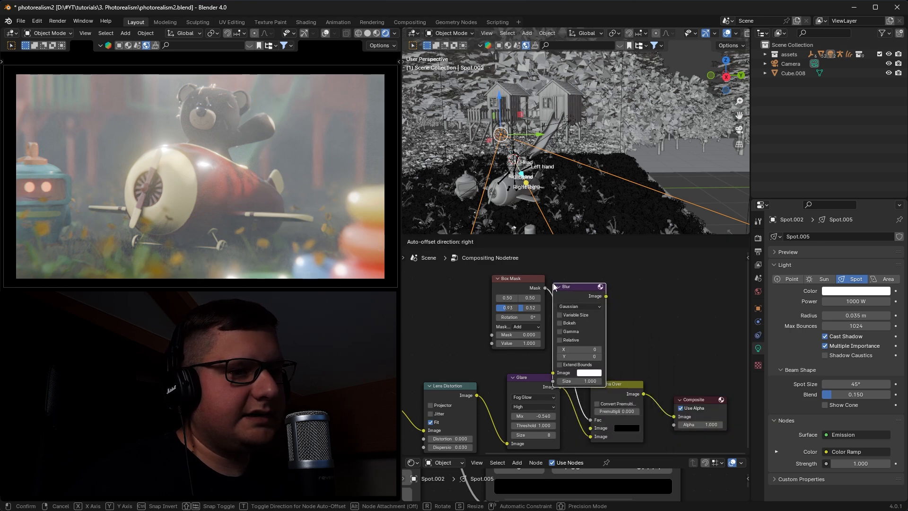
left_click(555, 287)
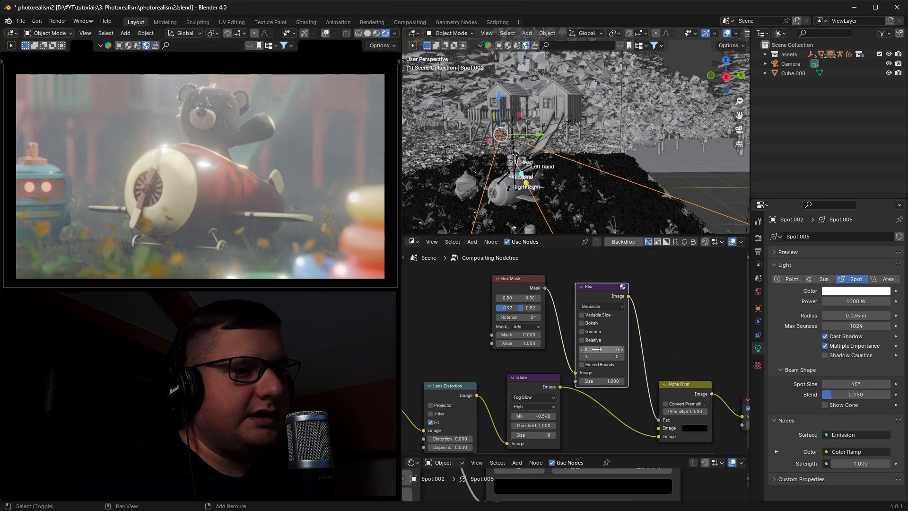
- Set the Blur node's size to X 55 and Y 95, and compare the image with the compositing nodes disabled and re-enabled
mouse_move(596, 349)
left_mouse_down()
mouse_move(625, 349)
mouse_move(612, 349)
left_mouse_up()
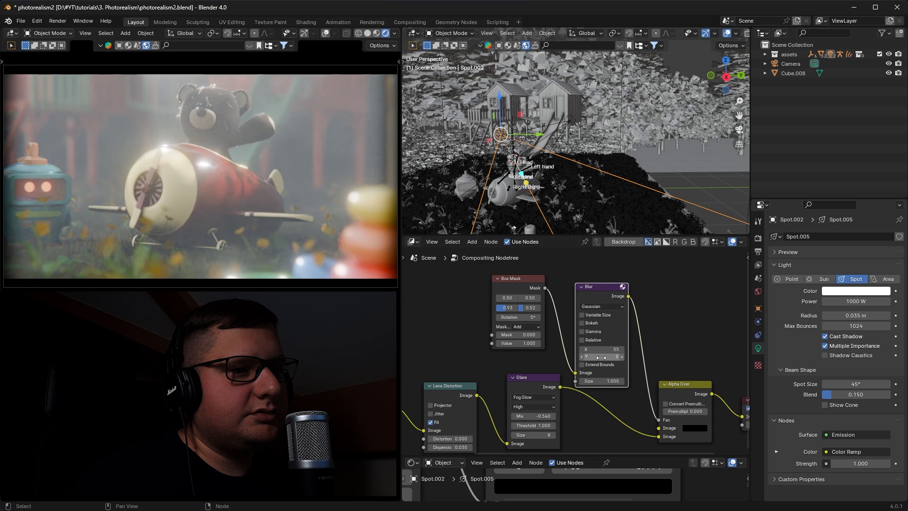
left_click_drag(601, 358, 634, 358)
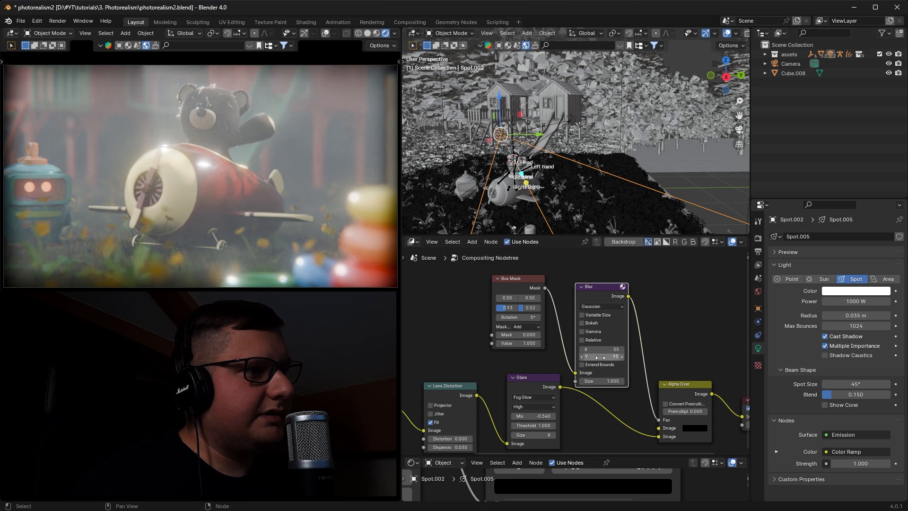
left_click(507, 242)
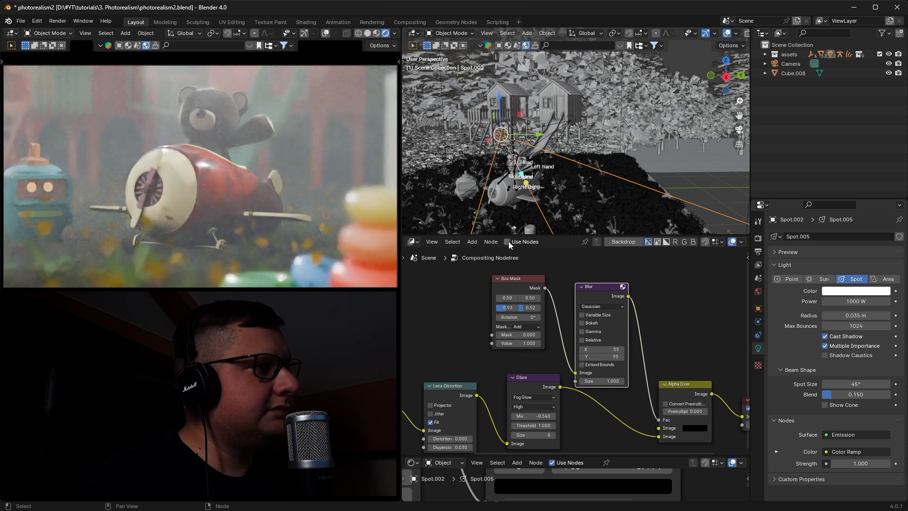
left_click(508, 242)
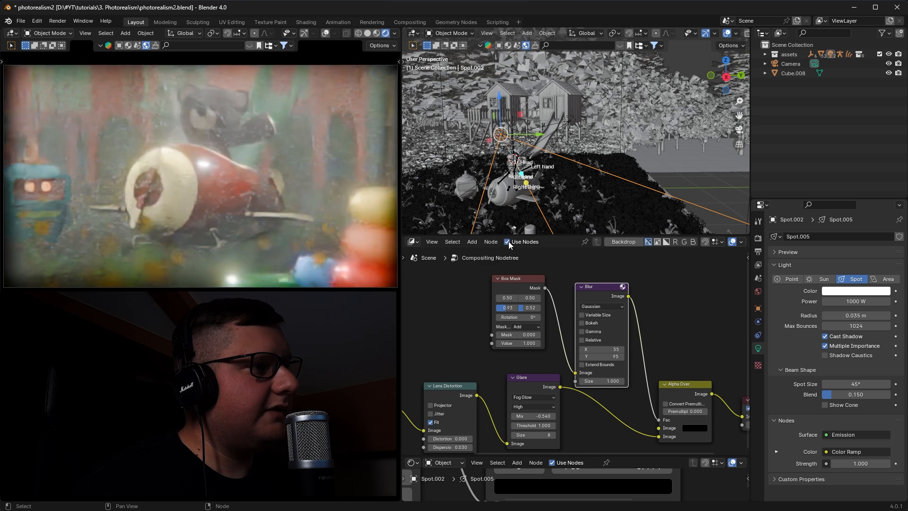
- Enlarge the compositor editor area and fit the complete node chain from Render Layers to Composite in it
left_click_drag(565, 237, 564, 280)
scroll(555, 350, "down", 2)
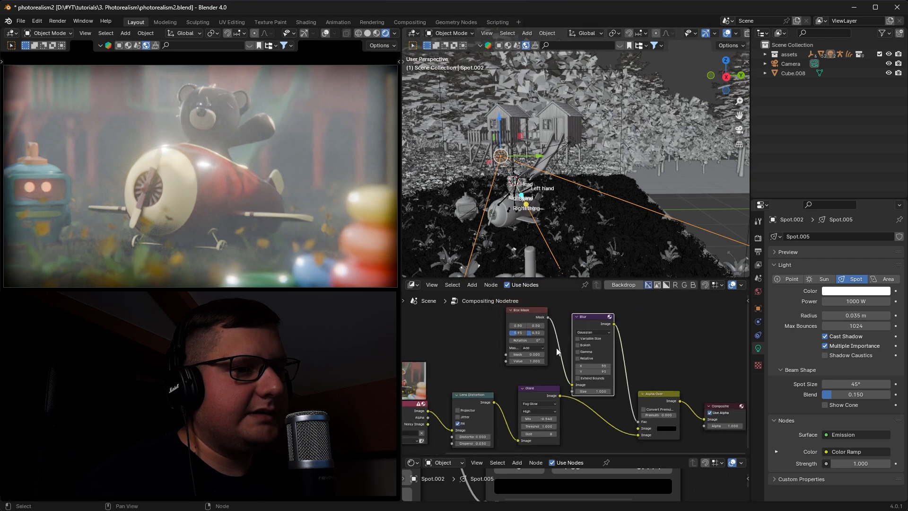
left_click_drag(569, 277, 569, 264)
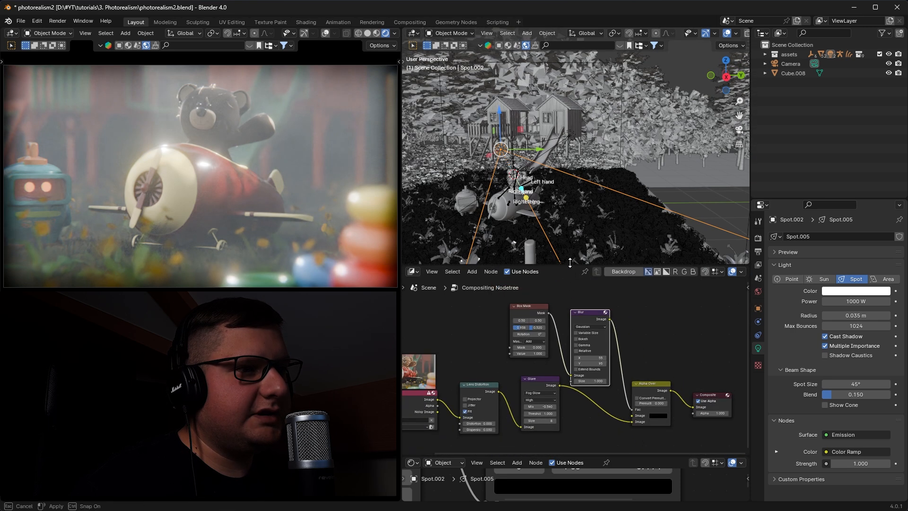
scroll(580, 319, "down", 1)
middle_click_drag(578, 328, 603, 324, "shift")
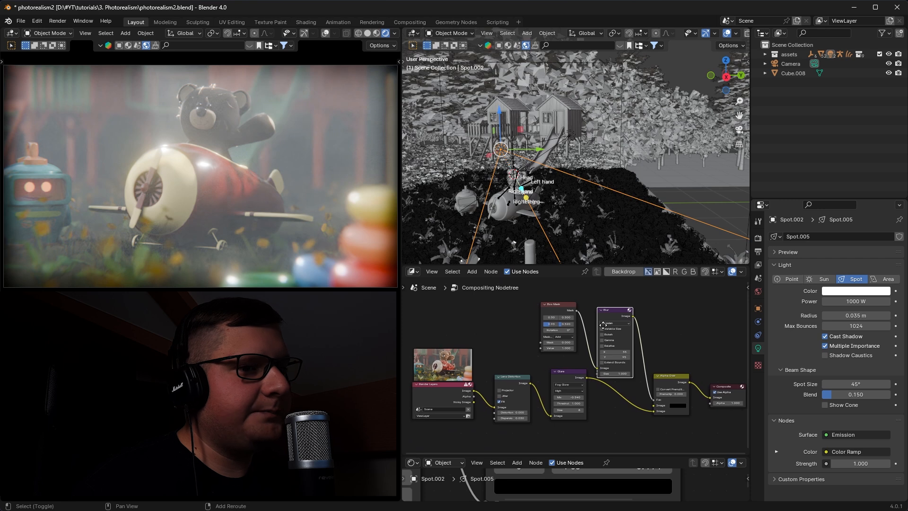
scroll(544, 352, "down", 1)
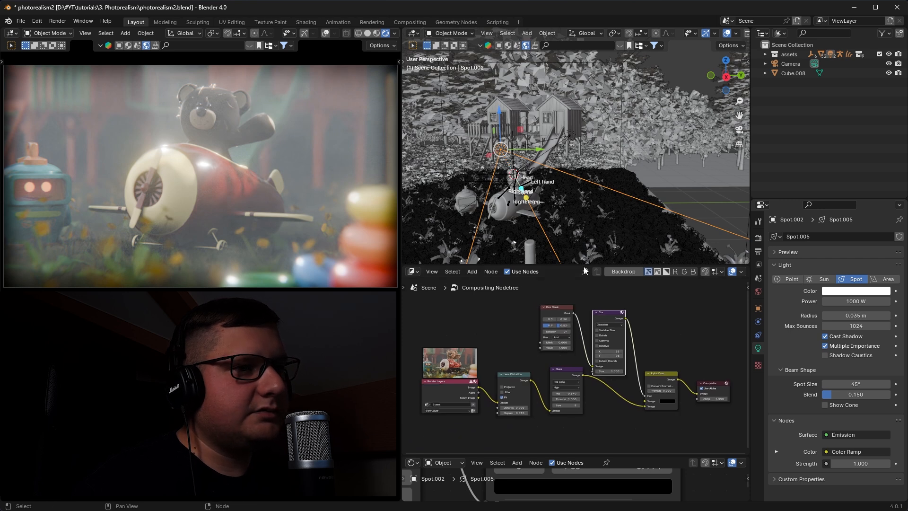
left_click_drag(584, 266, 600, 183)
scroll(608, 291, "up", 1)
middle_click_drag(609, 291, 605, 254, "shift")
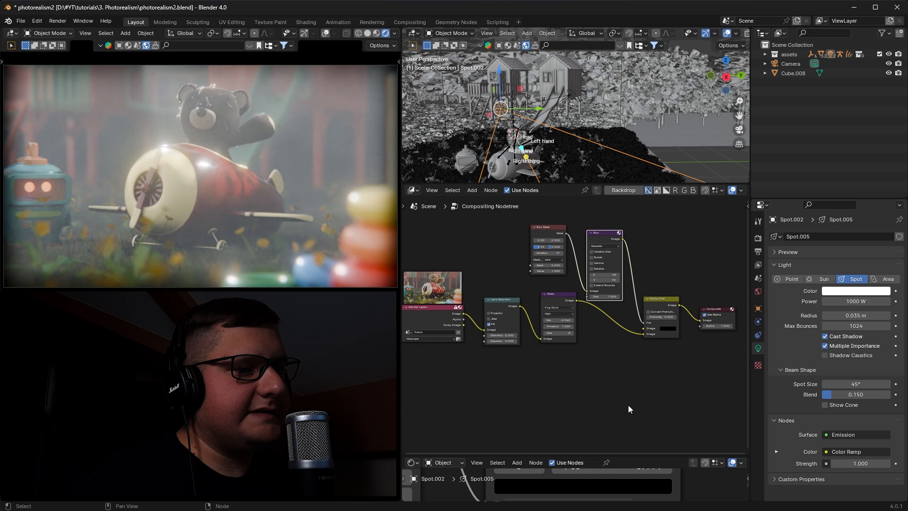